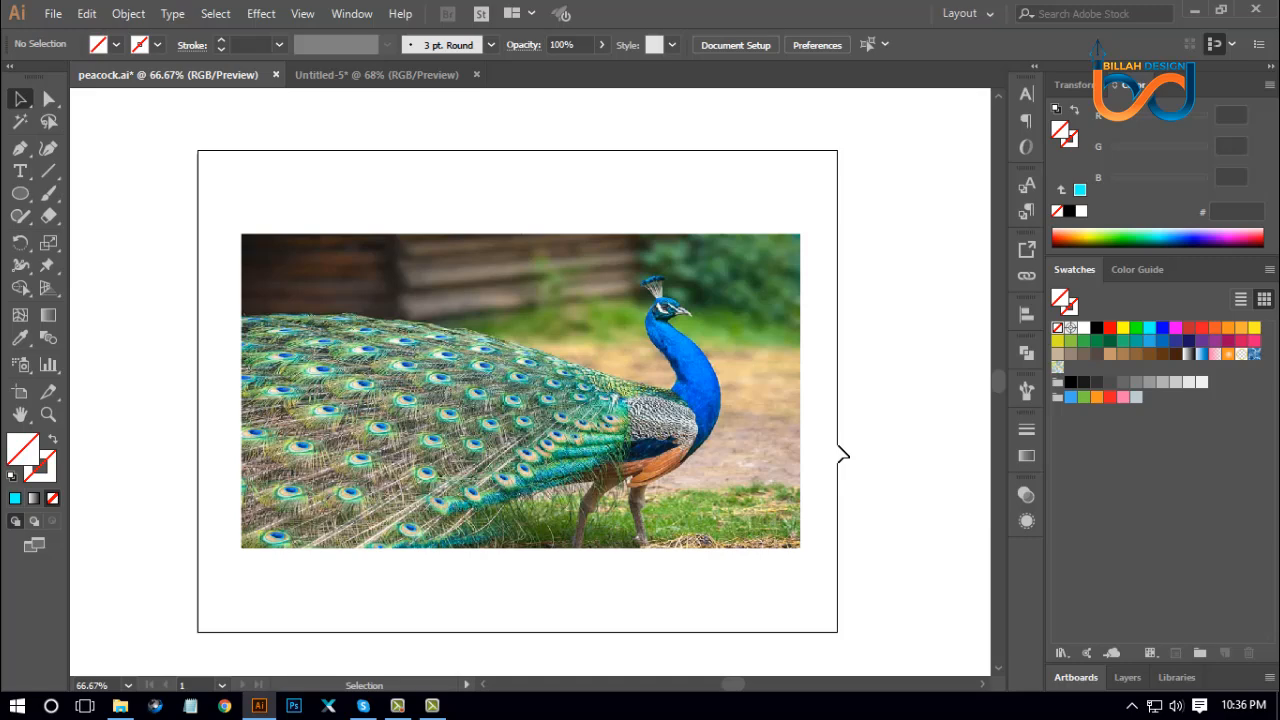
Step: Move the peacock photo slightly down and left on the artboard and leave it deselected
mouse_move(718, 430)
mouse_down()
mouse_move(634, 373)
mouse_move(657, 409)
mouse_move(708, 414)
mouse_up()
key(ctrl+shift+a)
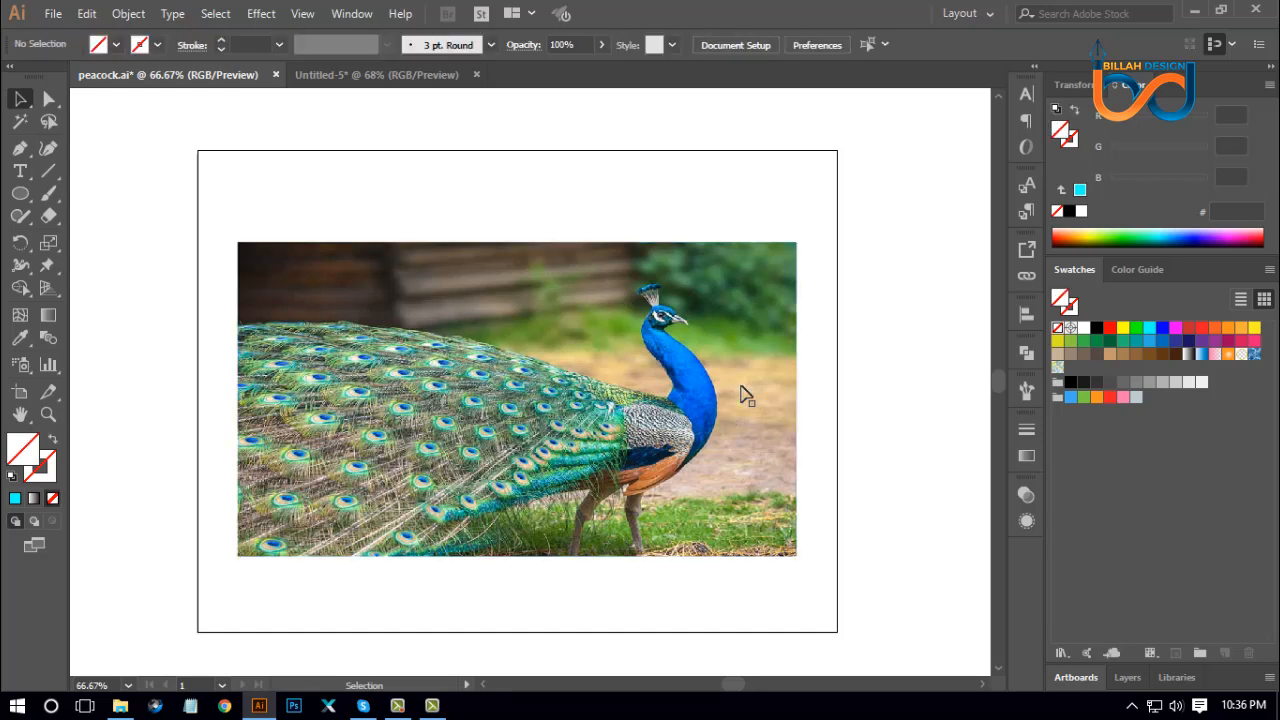
click(691, 373)
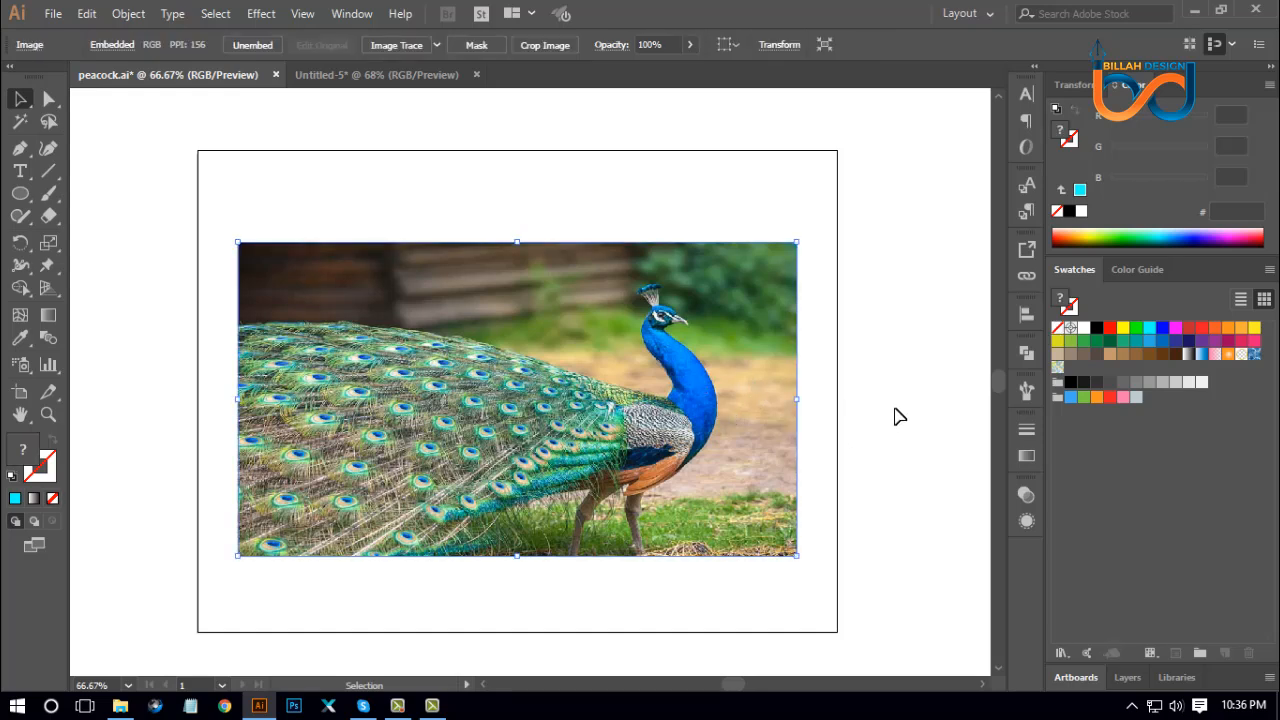
key(a)
click(895, 409)
key(v)
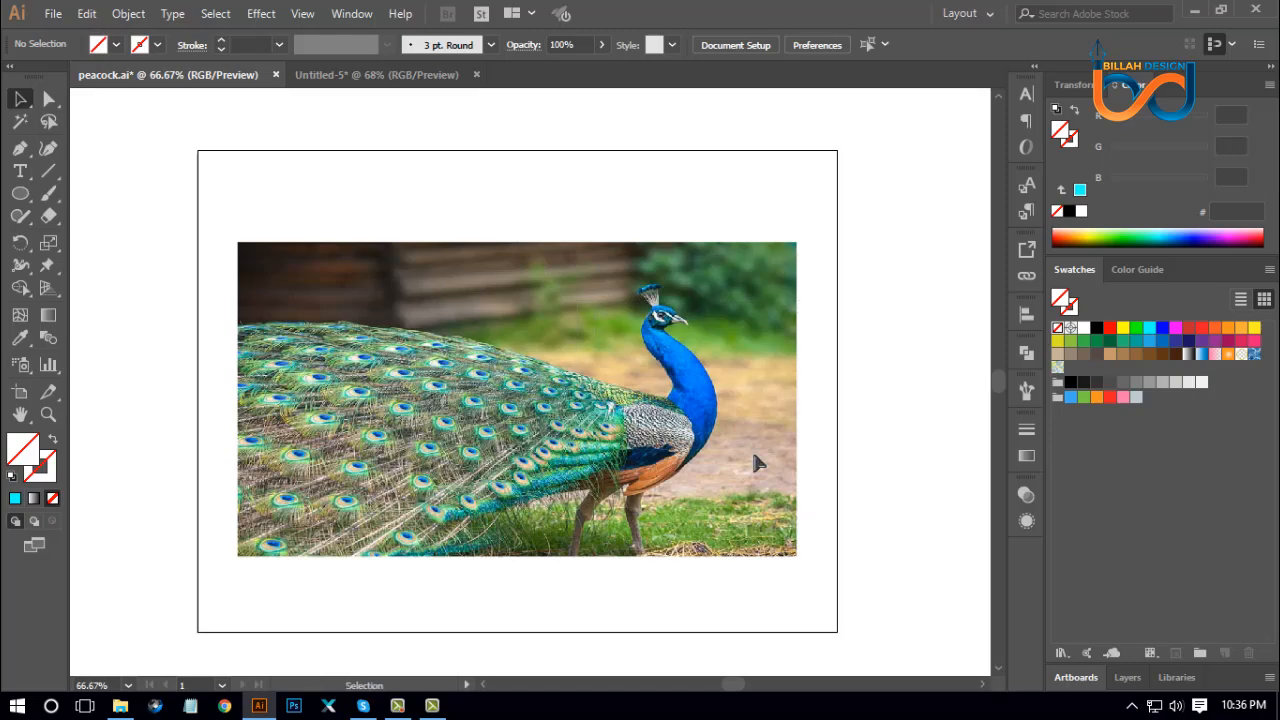
Step: Prepare the Pen tool with no fill and a black stroke for tracing the peacock's head and neck
key(ctrl+plus)
key(ctrl+plus)
key(ctrl+plus)
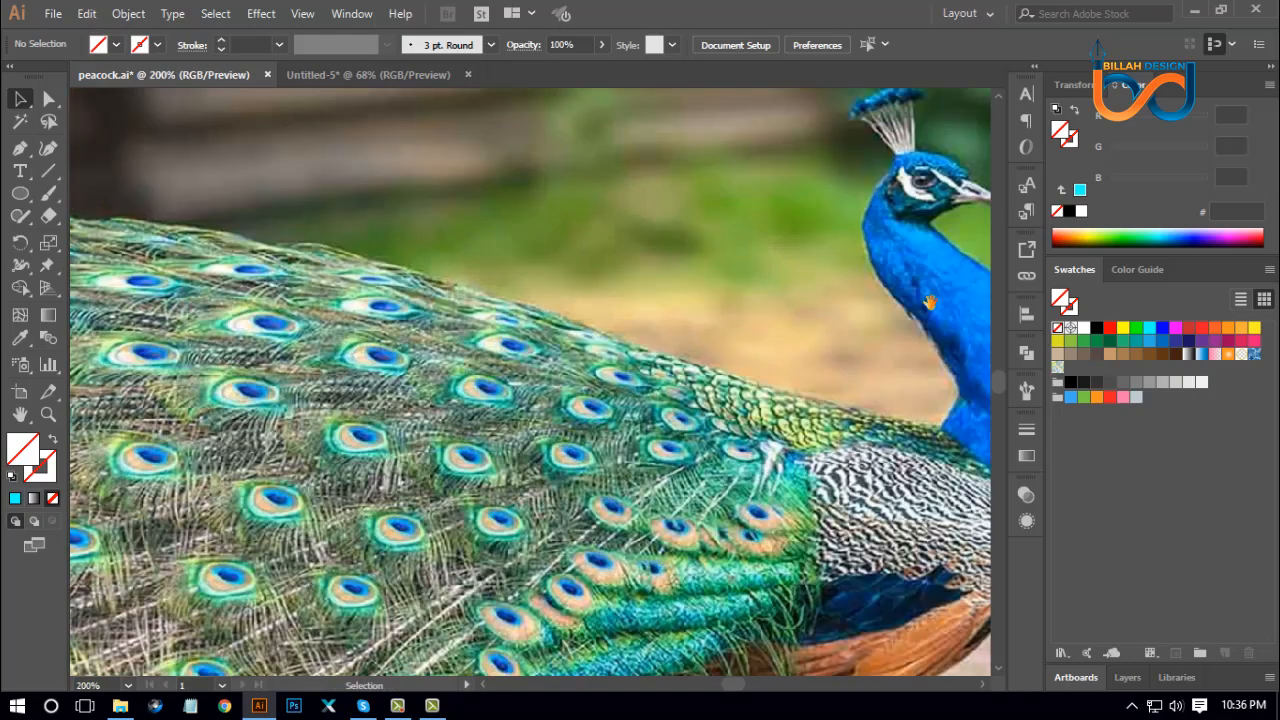
drag(928, 302, 720, 370)
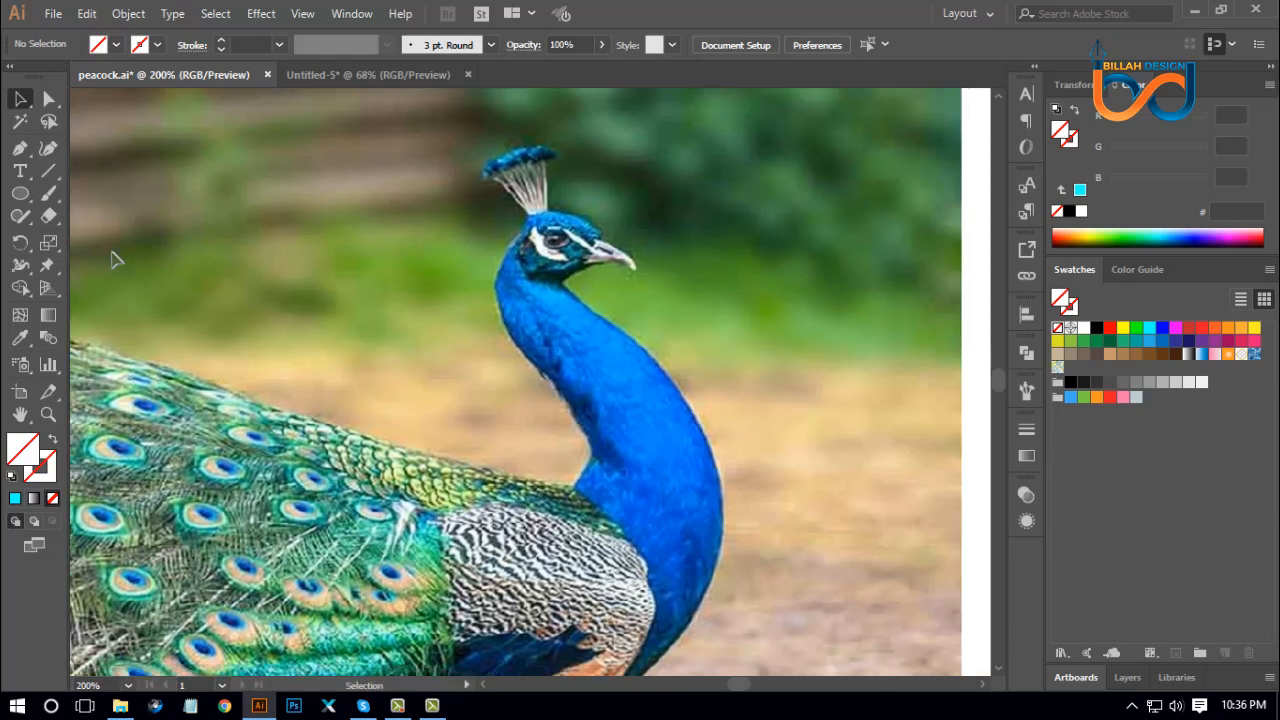
click(19, 148)
click(50, 465)
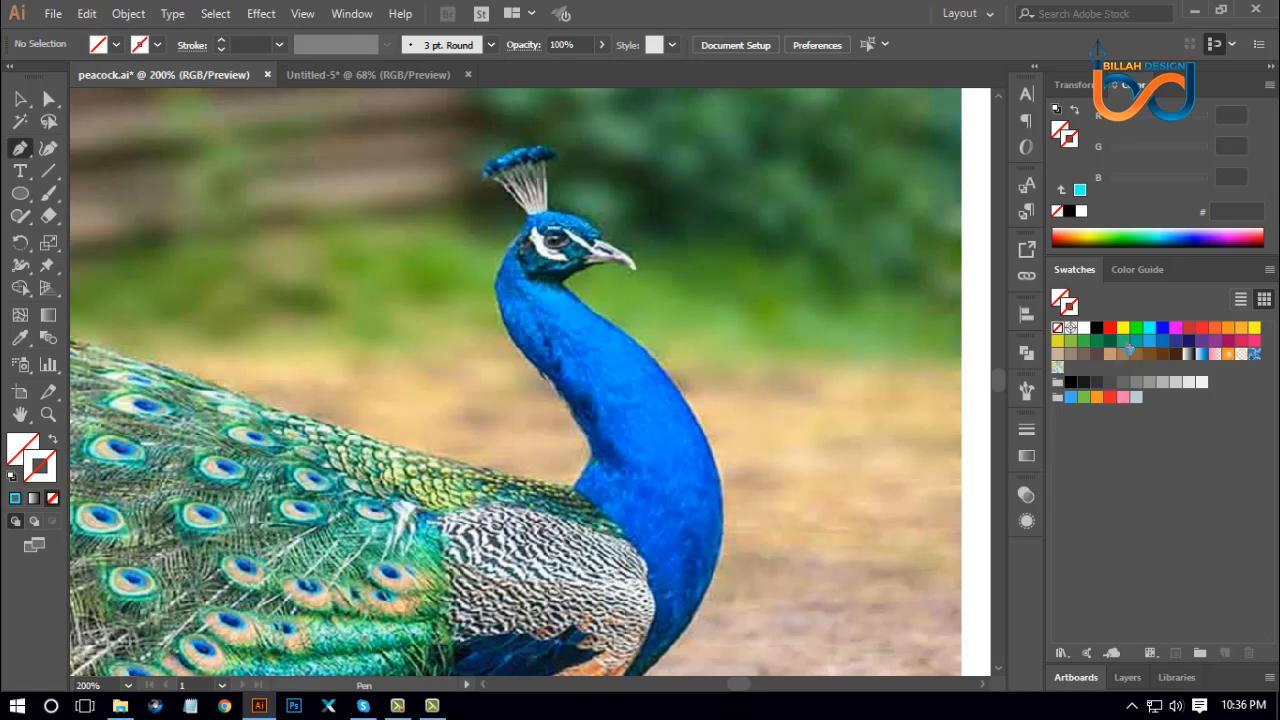
click(1096, 327)
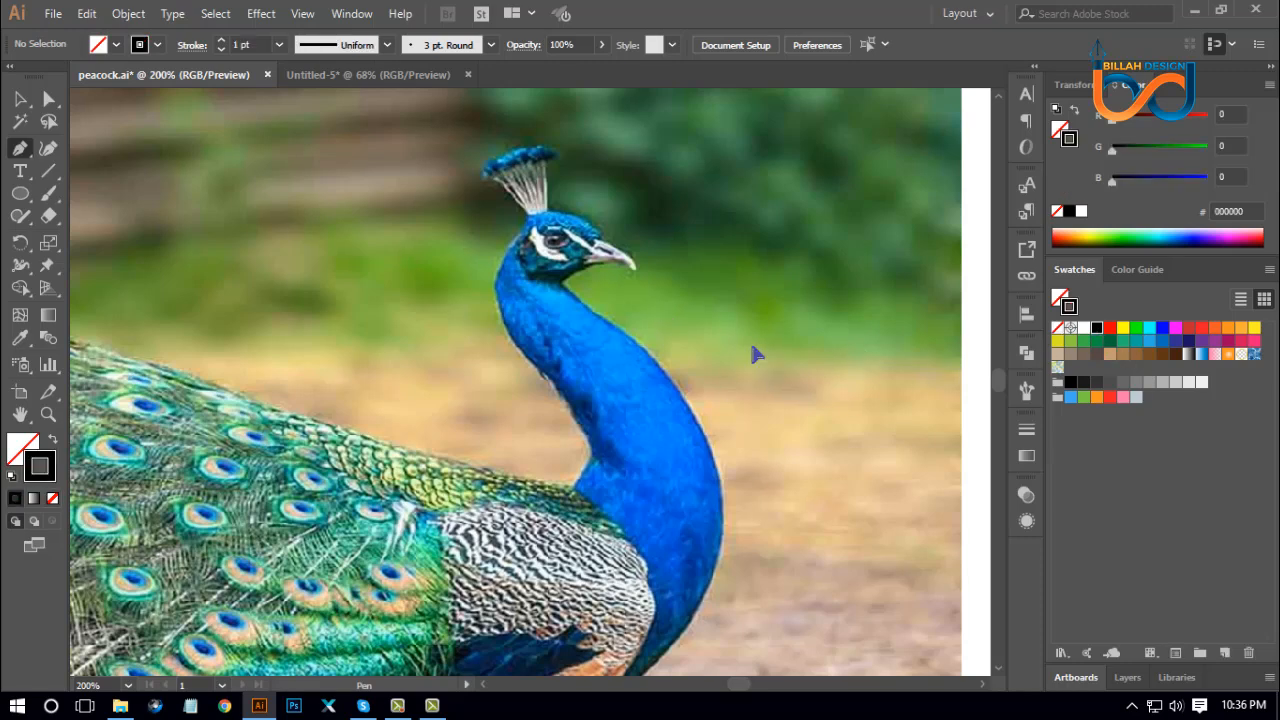
Step: Start a path at the tip of the beak and add a curved segment to the throat
key(ctrl+=)
key(ctrl+=)
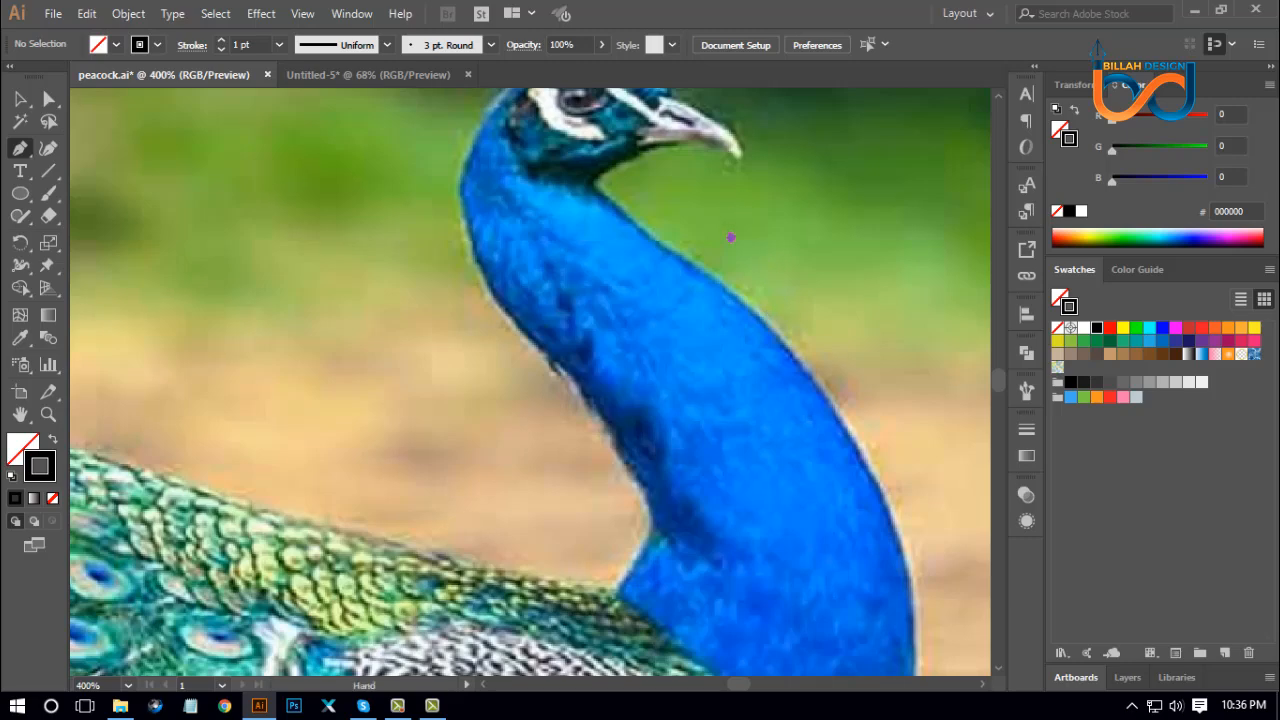
drag(731, 237, 737, 403)
key(ctrl+=)
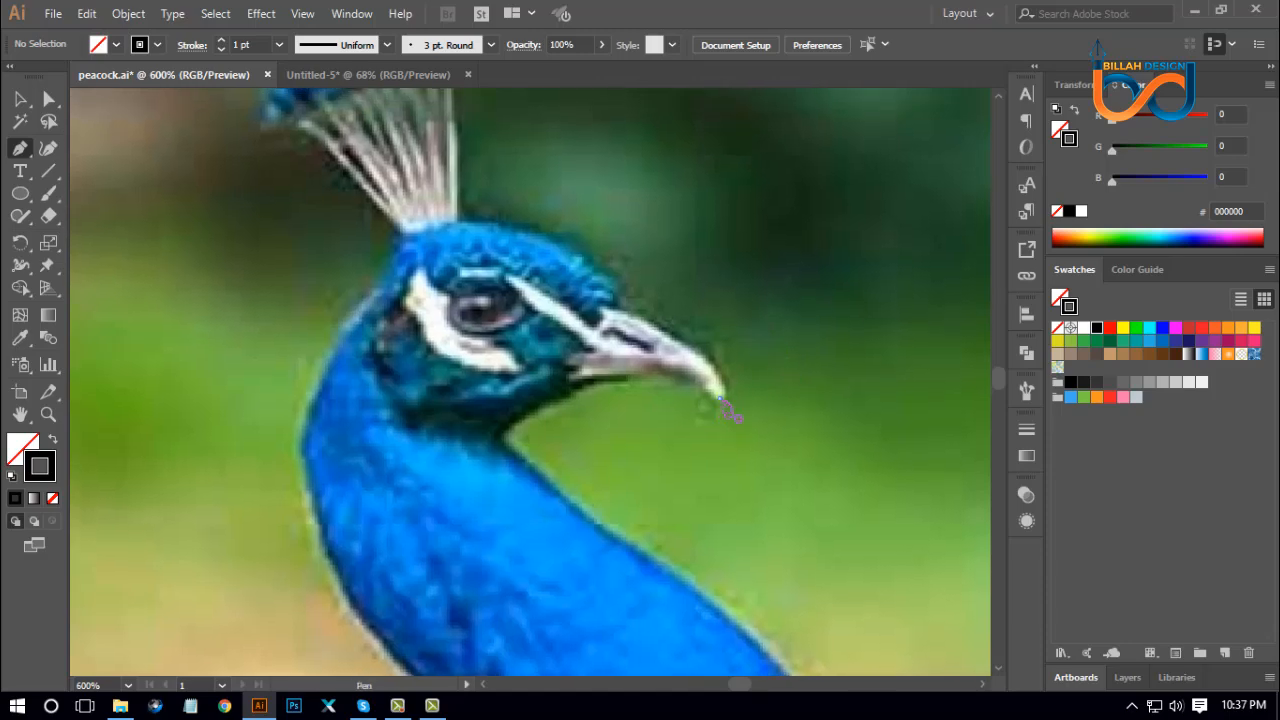
click(719, 398)
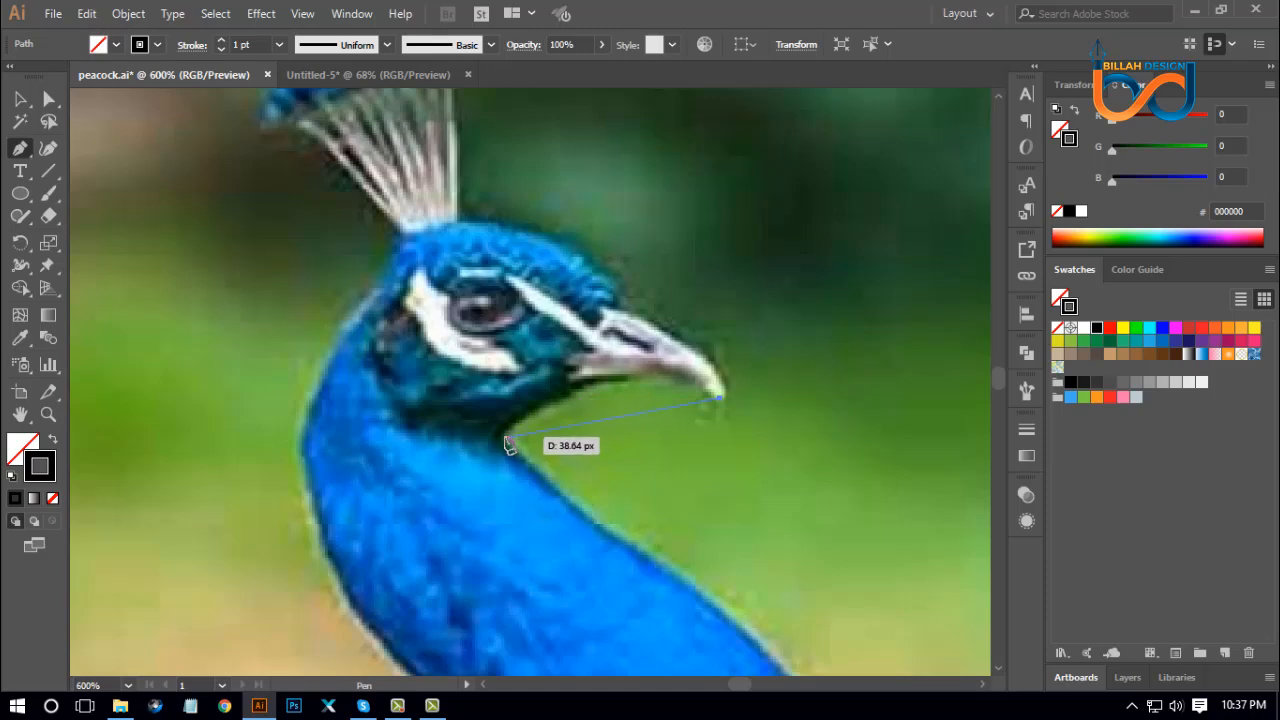
drag(506, 437, 506, 464)
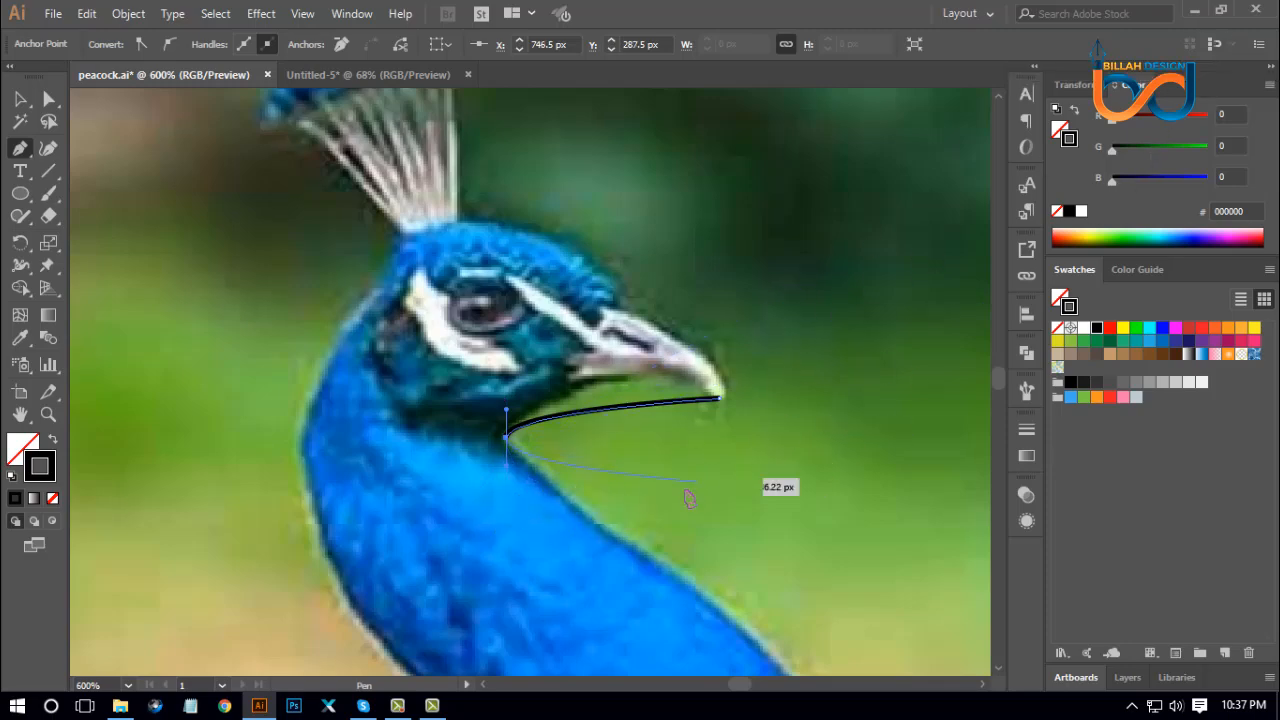
Step: Extend the path from the throat along the front of the neck to a smooth anchor at its outermost bulge
key(space)
drag(638, 630, 614, 469)
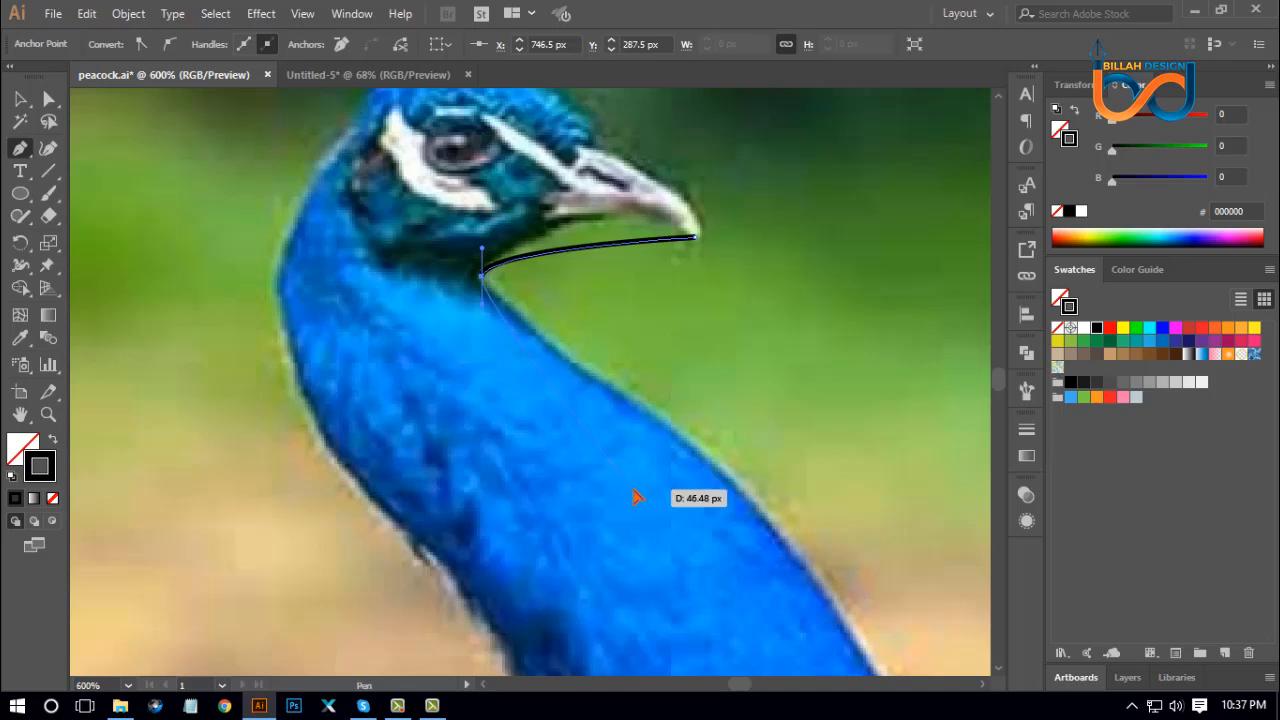
key(ctrl+minus)
key(ctrl+minus)
key(space)
drag(696, 611, 700, 434)
key(space)
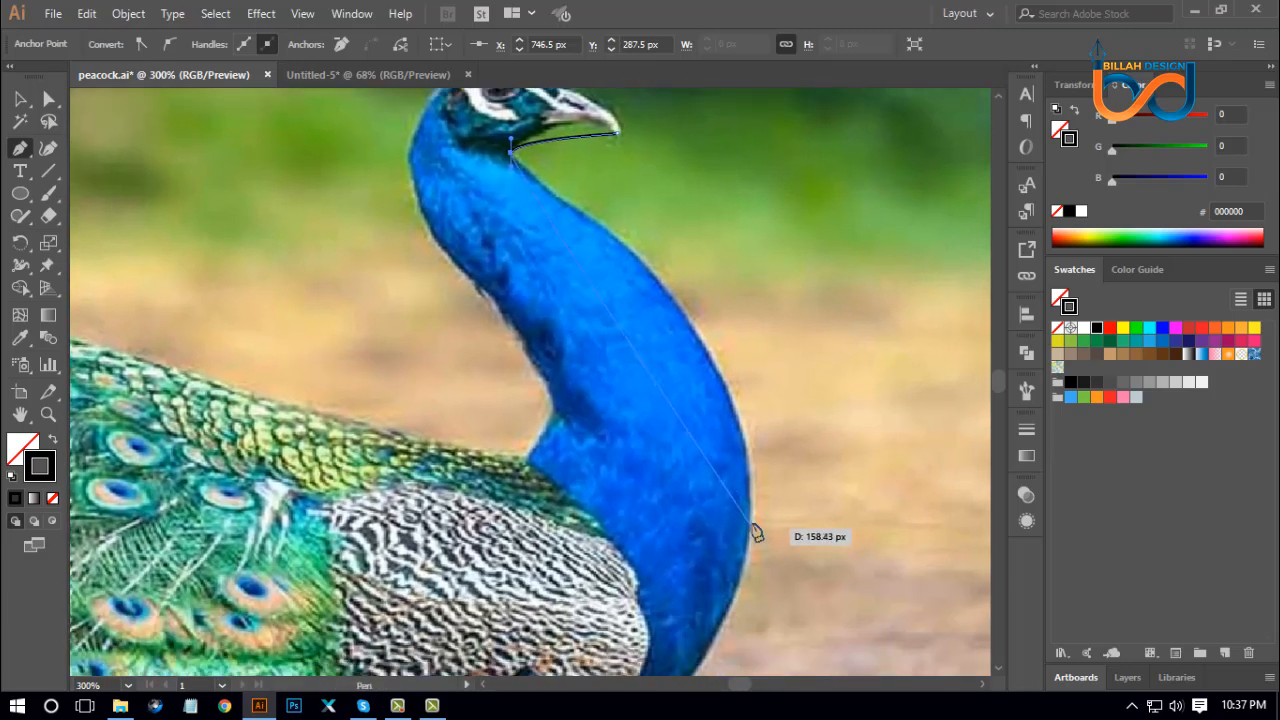
drag(752, 490, 772, 627)
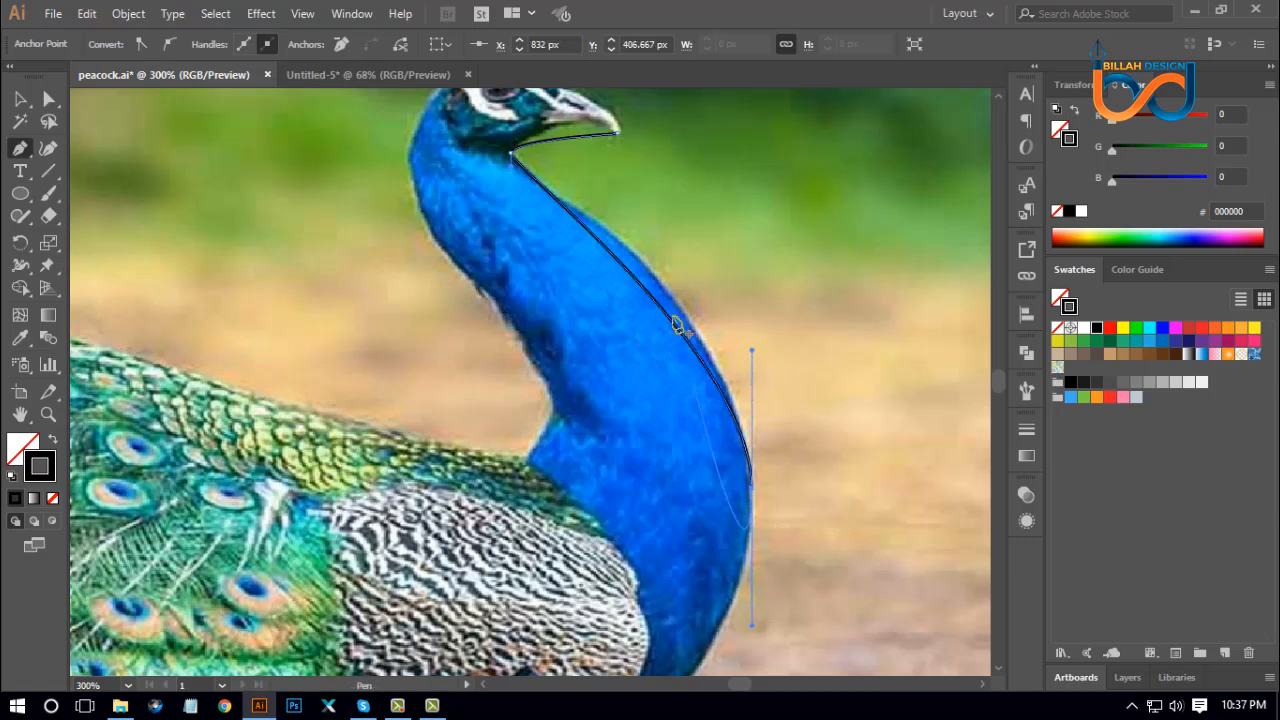
Step: Curve the path down the chest to the base of the blue neck and make that anchor's outgoing side straight
key(space)
mouse_move(695, 571)
mouse_down()
mouse_move(677, 449)
mouse_move(686, 457)
mouse_up()
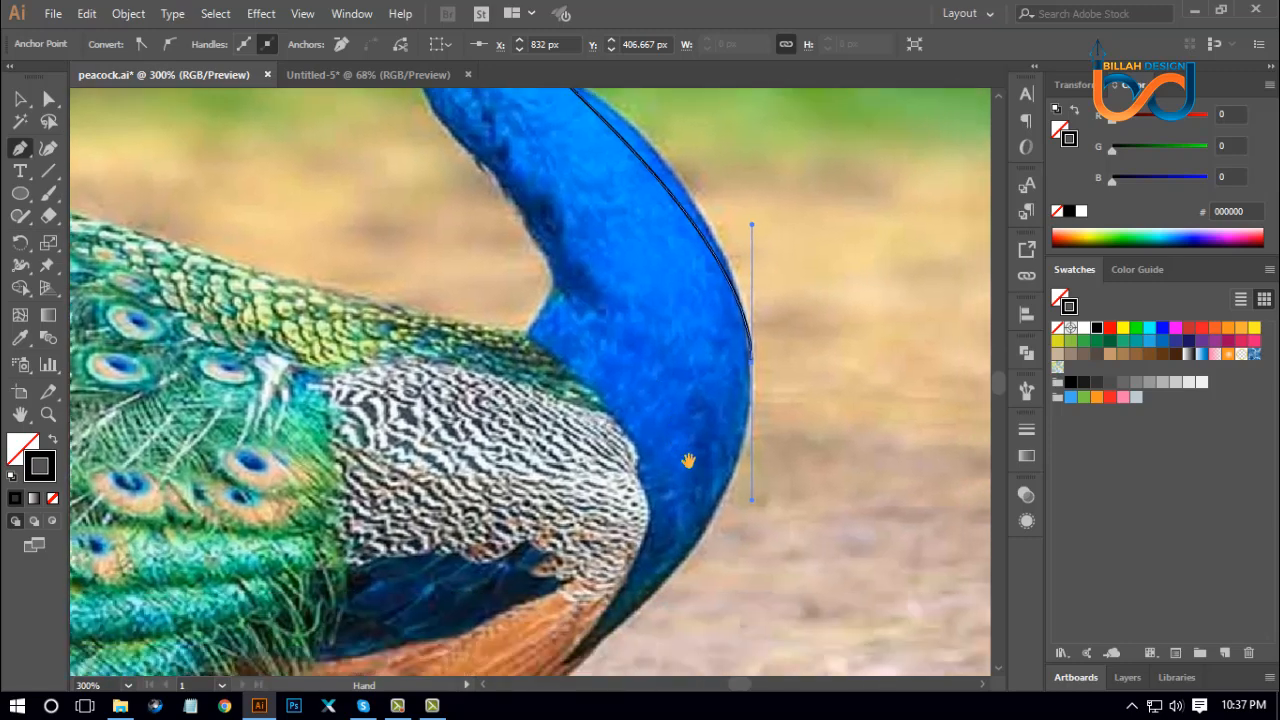
click(619, 632)
drag(612, 642, 577, 655)
click(618, 630)
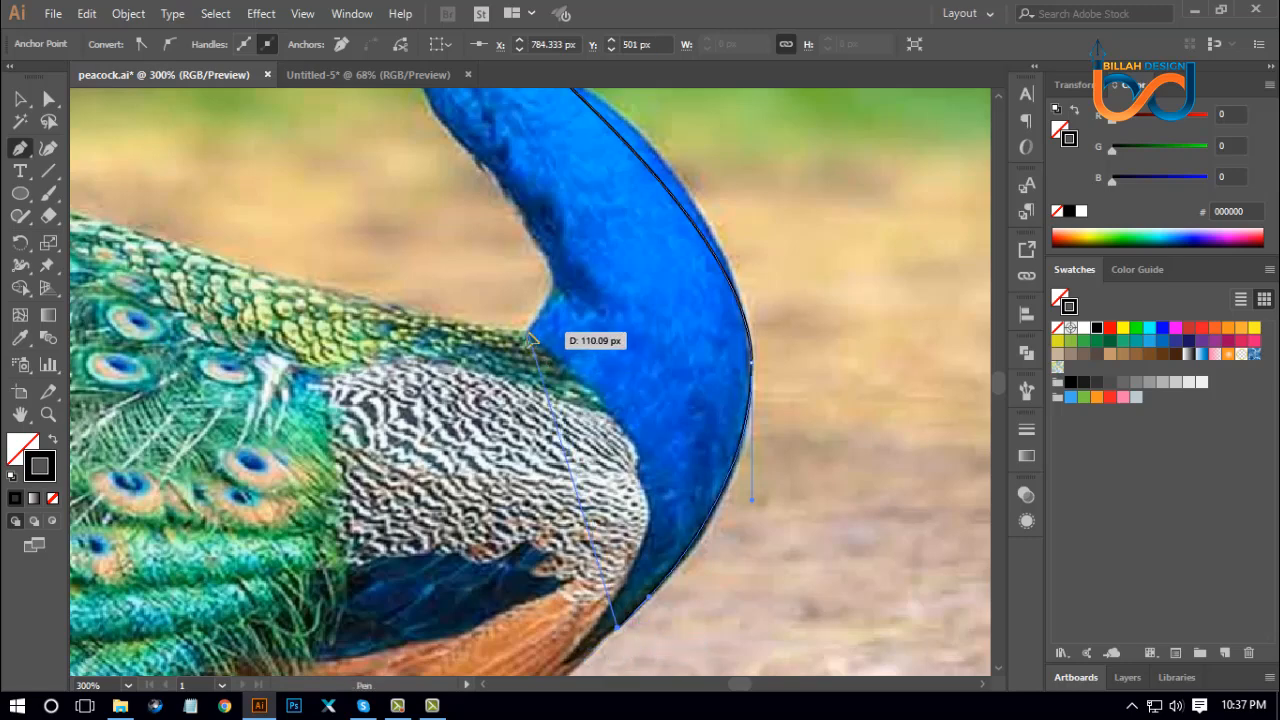
Step: Run the path straight across to where the neck meets the back, then curve it up the back of the neck
click(527, 331)
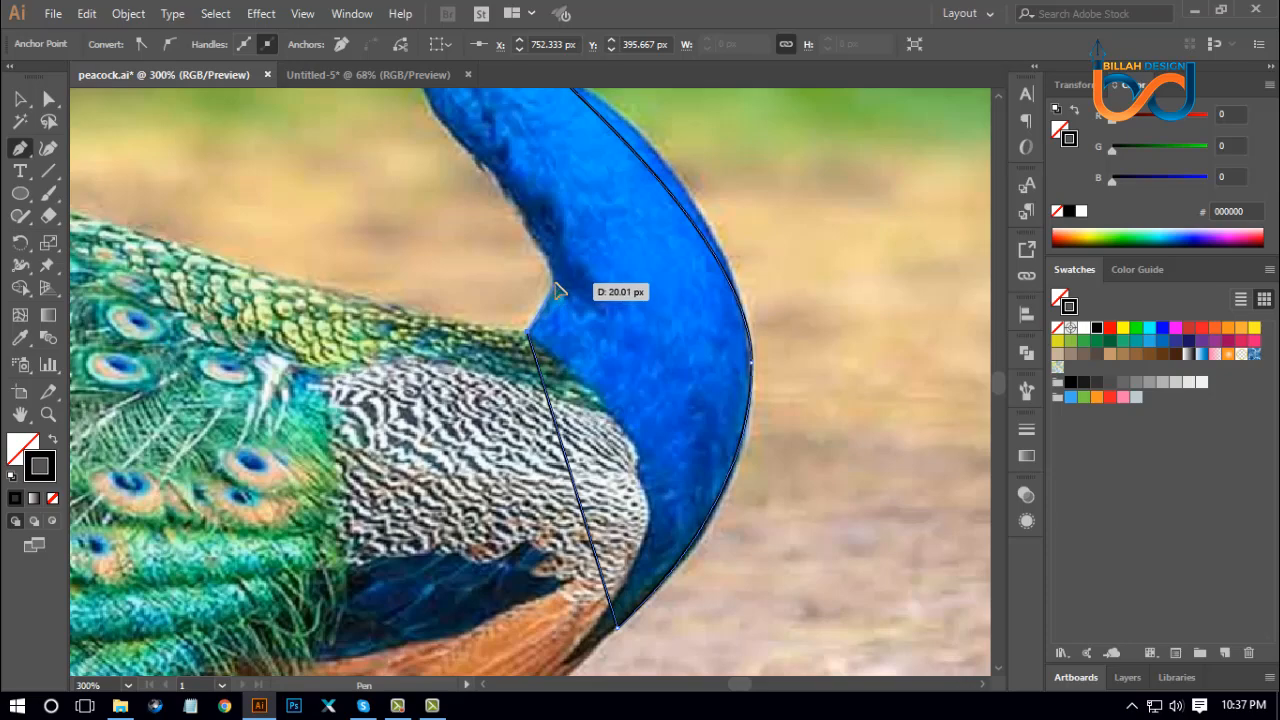
drag(556, 283, 556, 252)
key(space)
drag(510, 157, 638, 388)
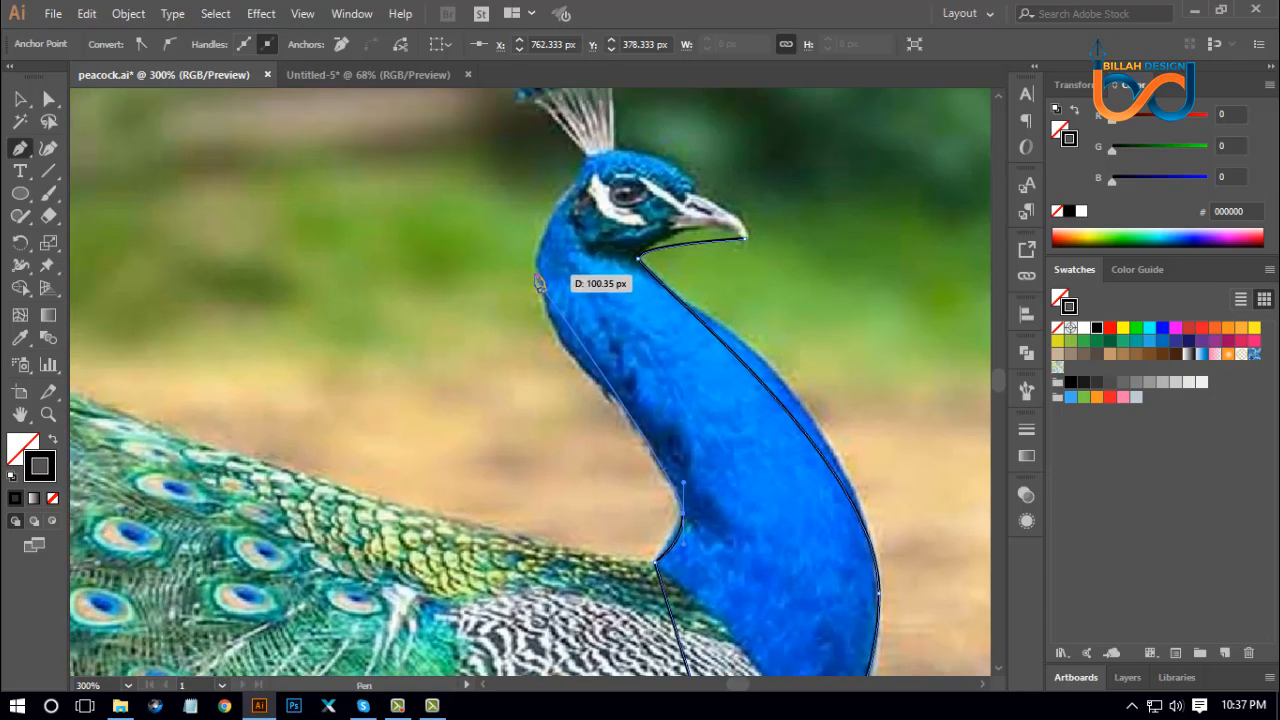
drag(537, 276, 533, 224)
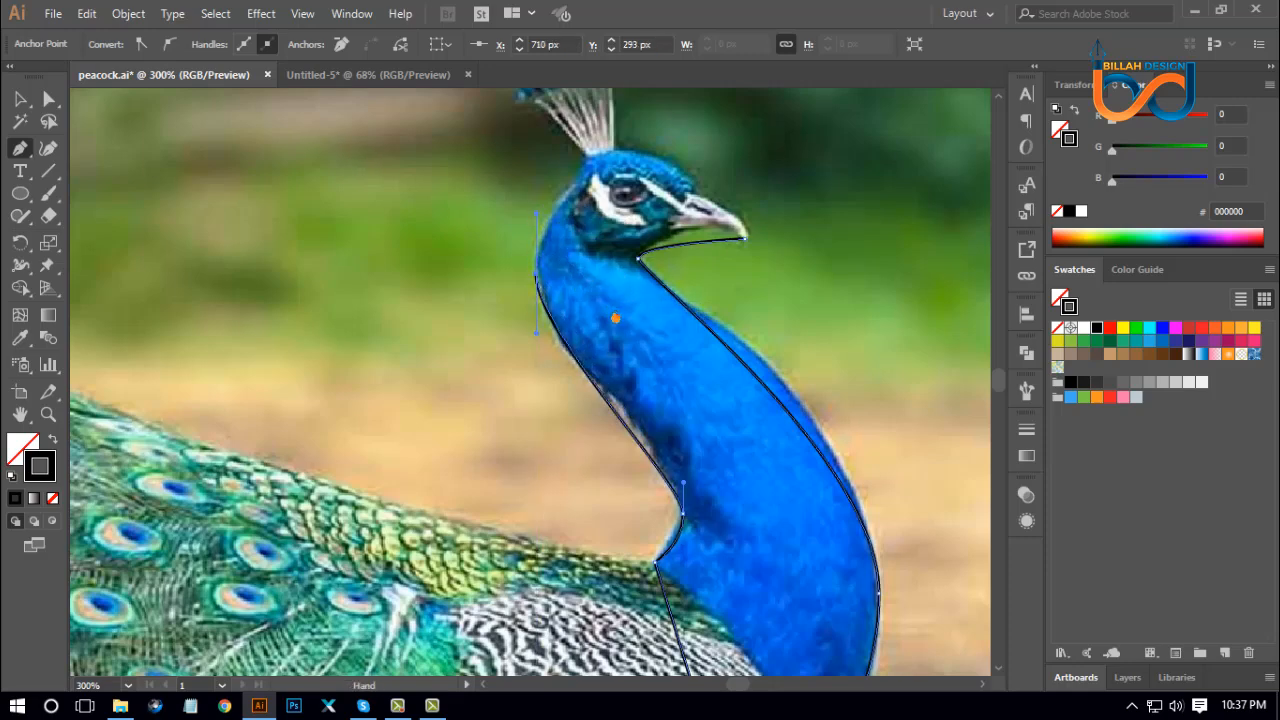
Step: Trace over the crown and the upper beak with curved segments, closing the outline at the beak tip
key(space)
drag(629, 282, 595, 350)
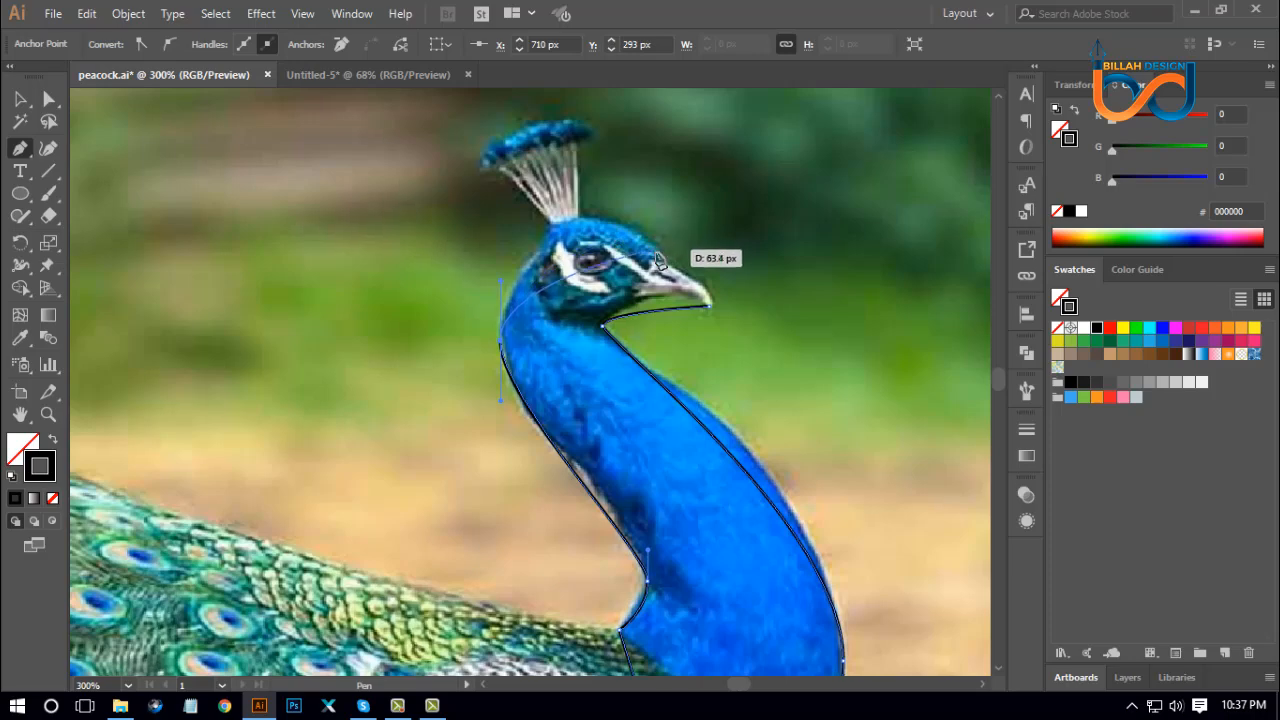
drag(657, 263, 752, 358)
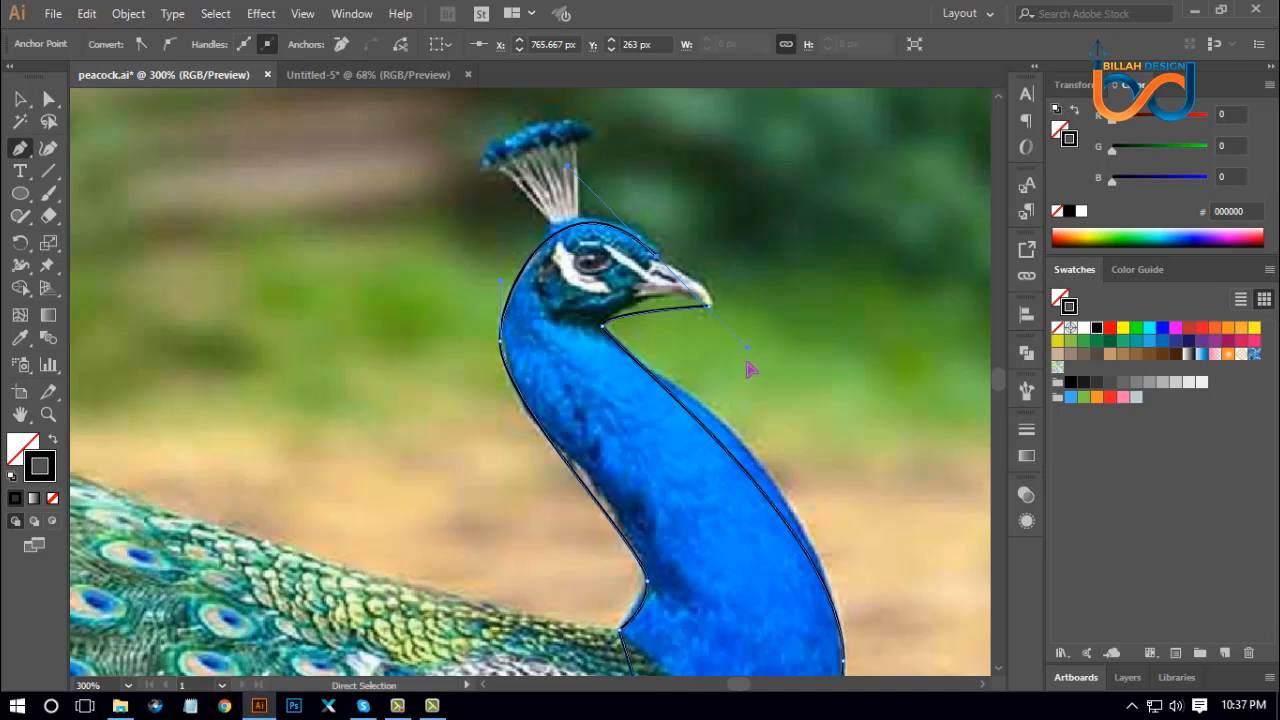
key(ctrl+z)
drag(591, 259, 698, 392)
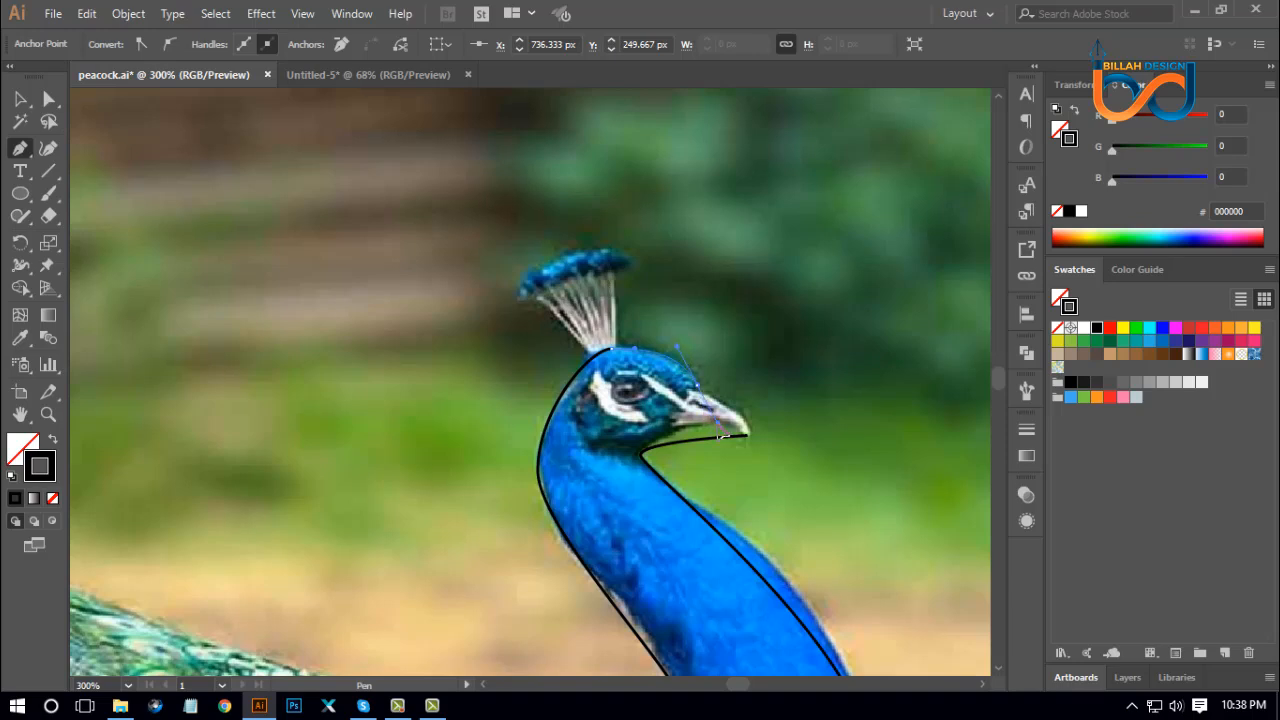
drag(719, 433, 747, 456)
click(698, 387)
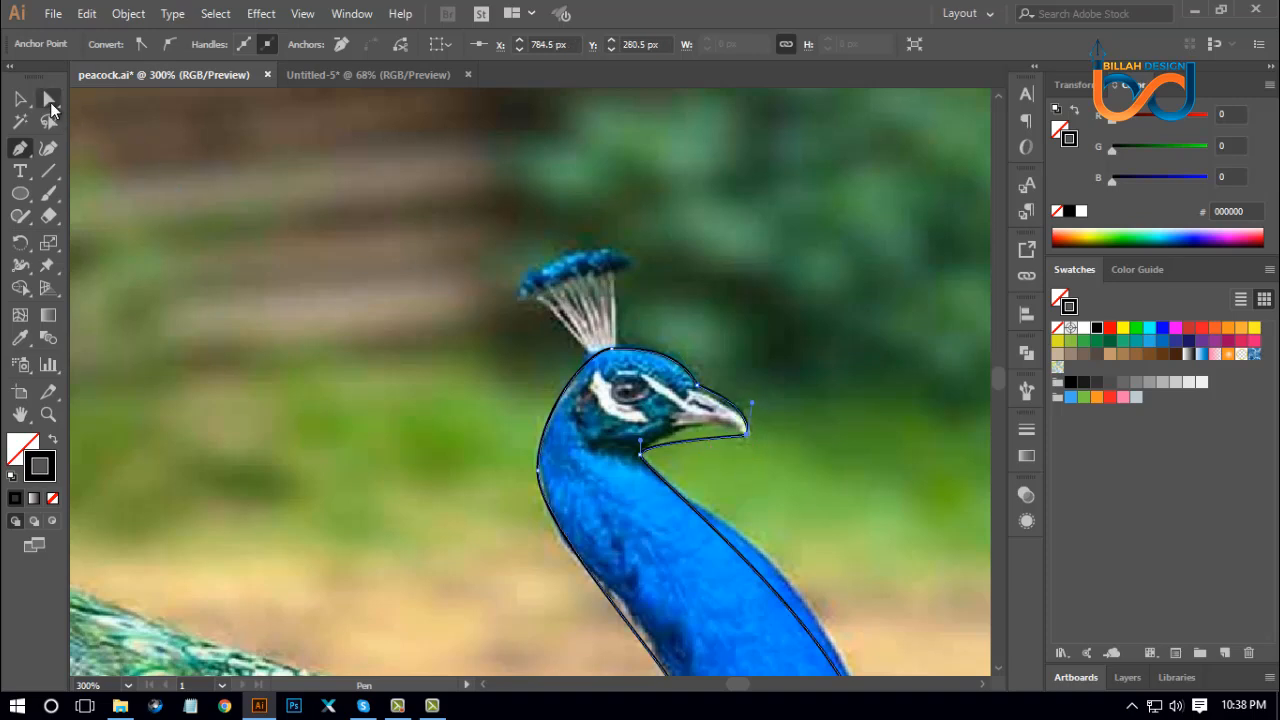
Step: Lengthen the throat anchor's upper handle slightly with Direct Selection and deselect the outline
click(50, 102)
click(763, 517)
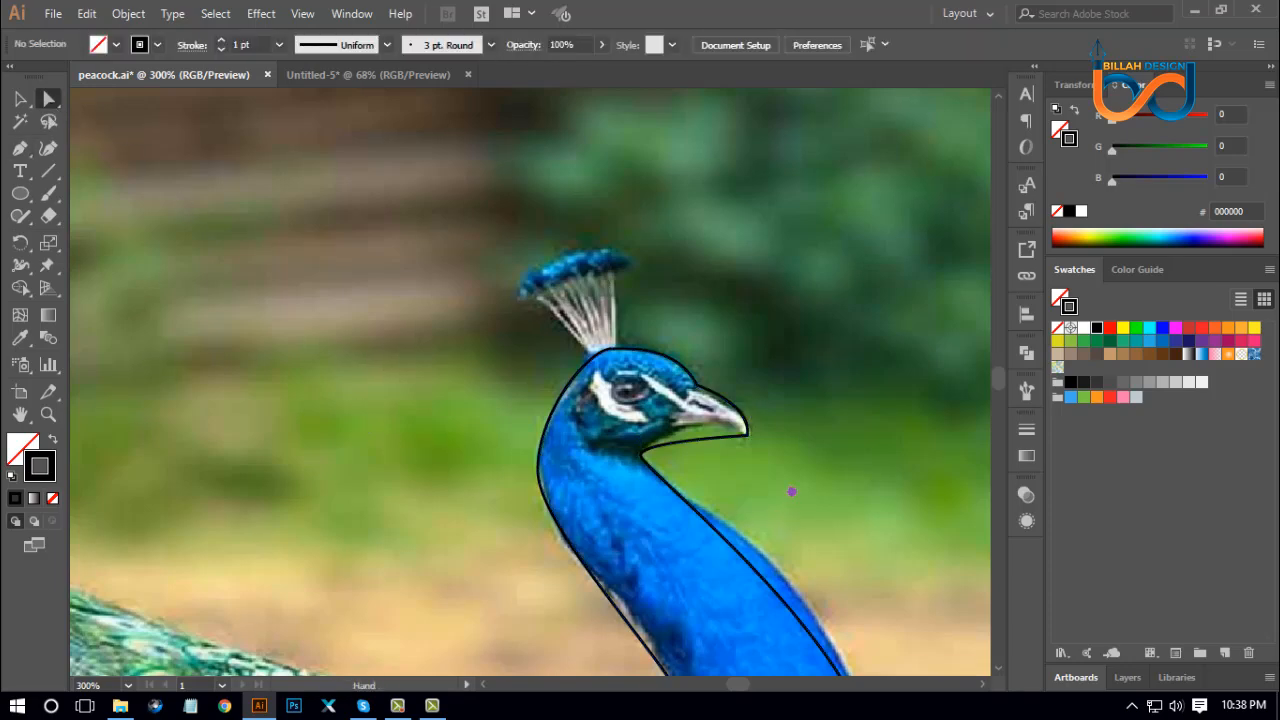
drag(791, 491, 774, 423)
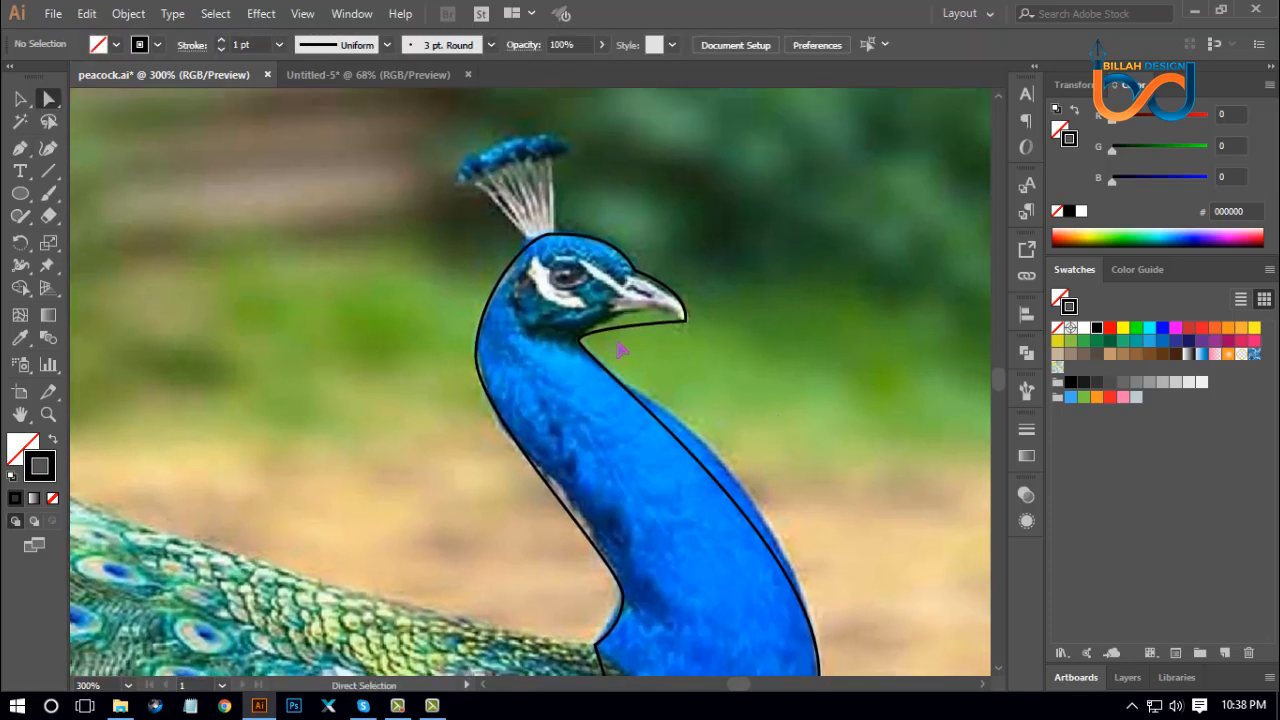
click(643, 325)
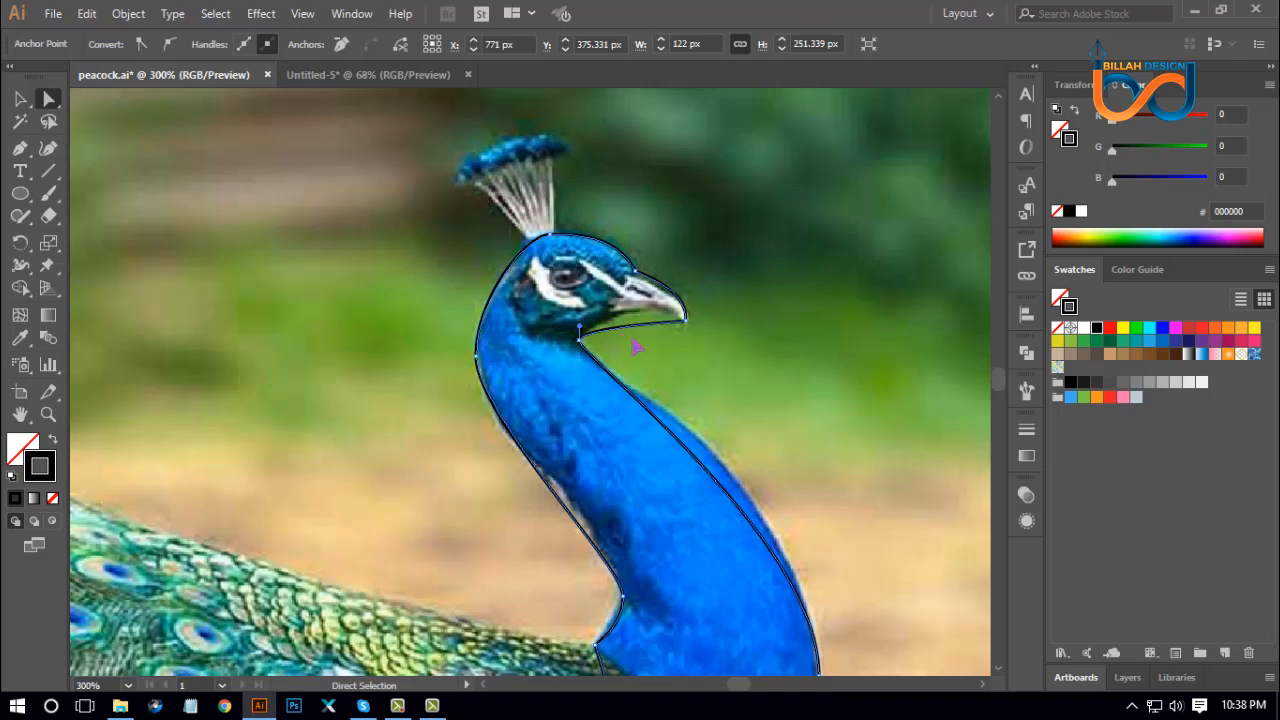
key(ctrl+equal)
key(ctrl+equal)
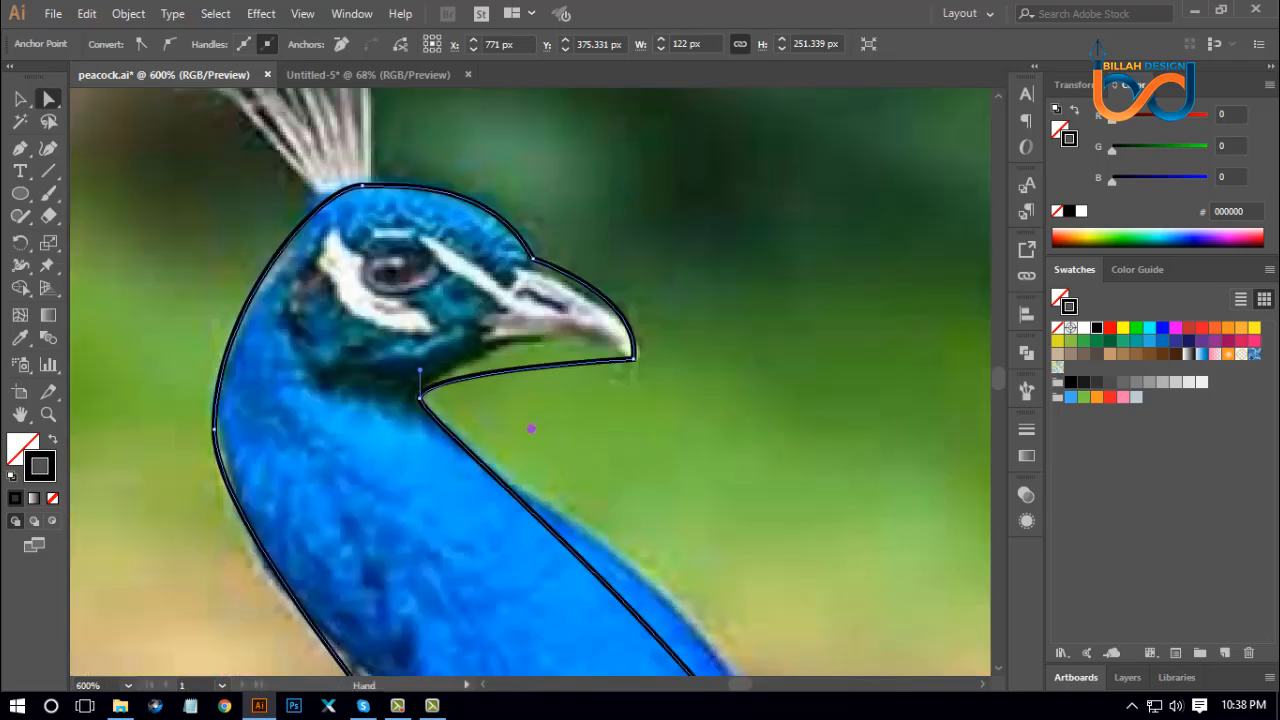
drag(531, 428, 593, 426)
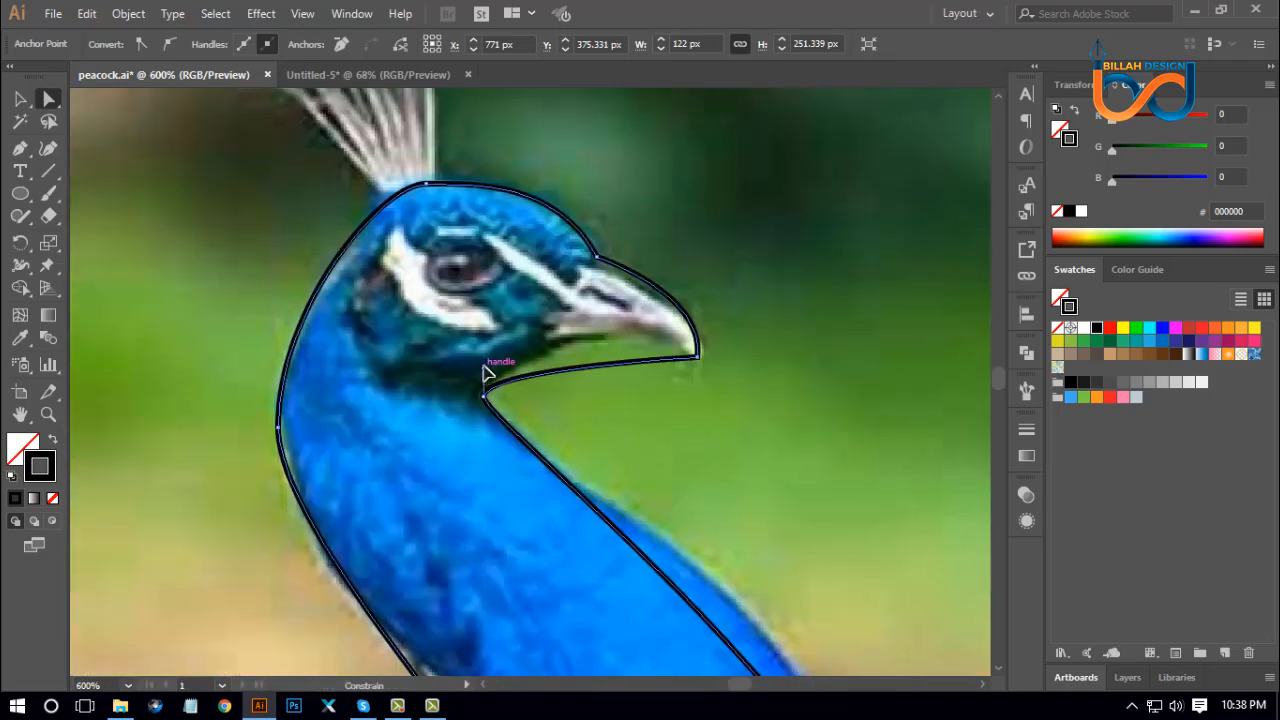
drag(485, 368, 484, 359)
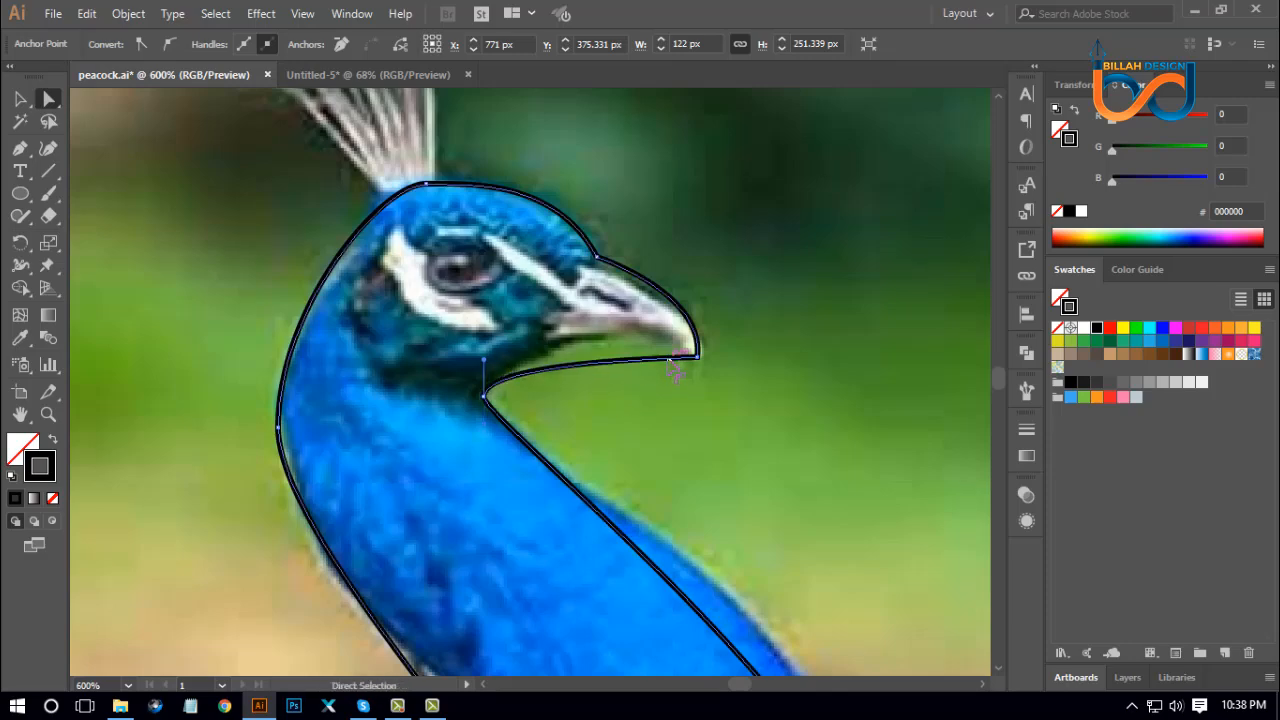
click(690, 405)
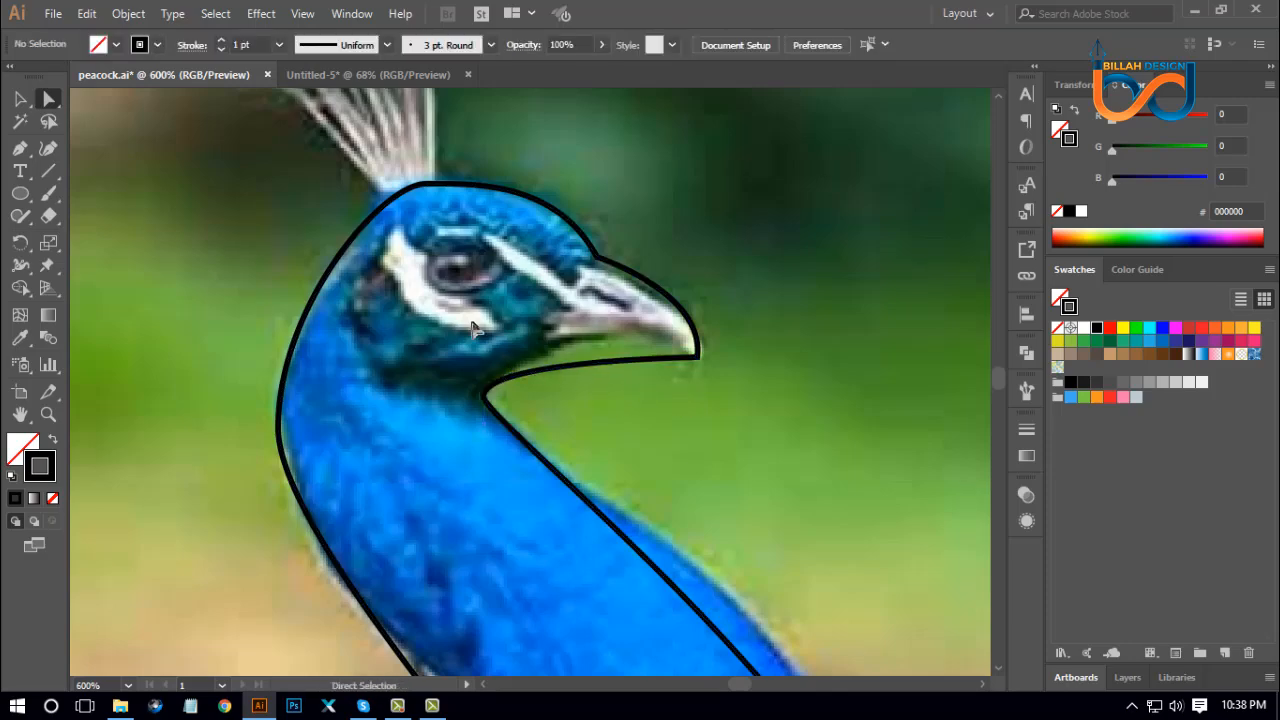
Step: Reshape the segment under the beak with the Anchor Point tool so it bends up along the beak's lower edge
click(33, 150)
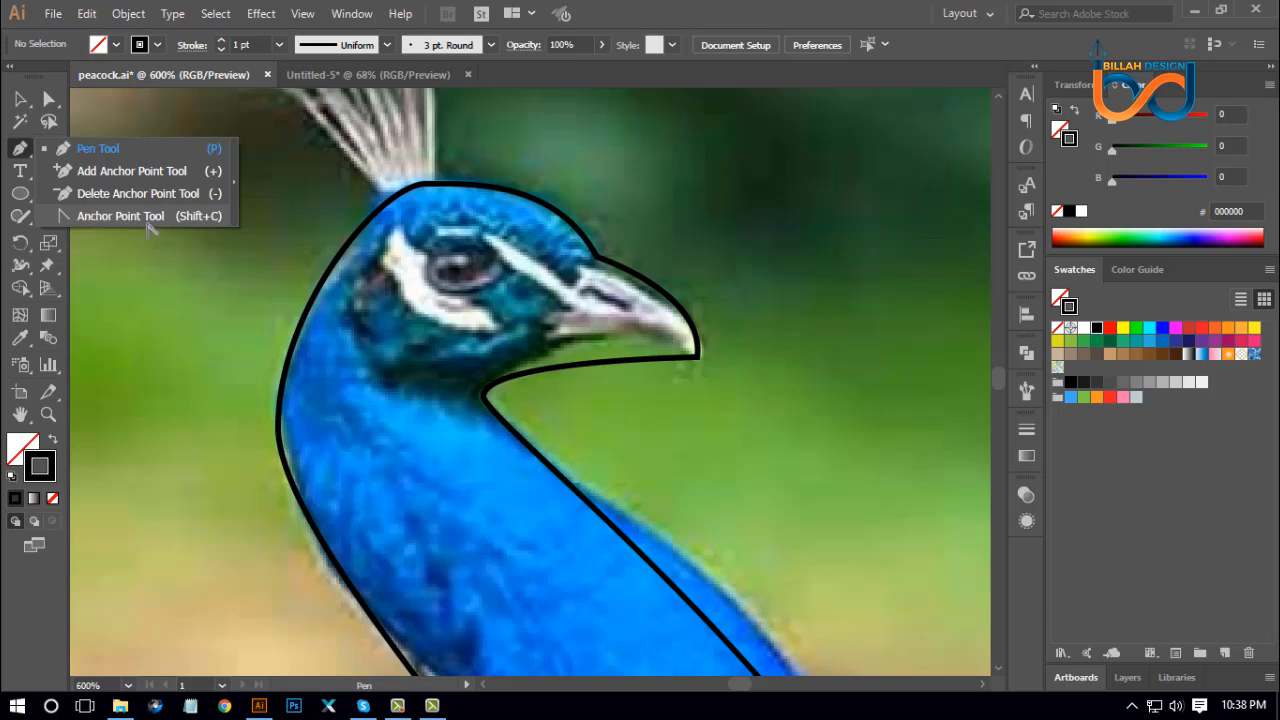
click(147, 218)
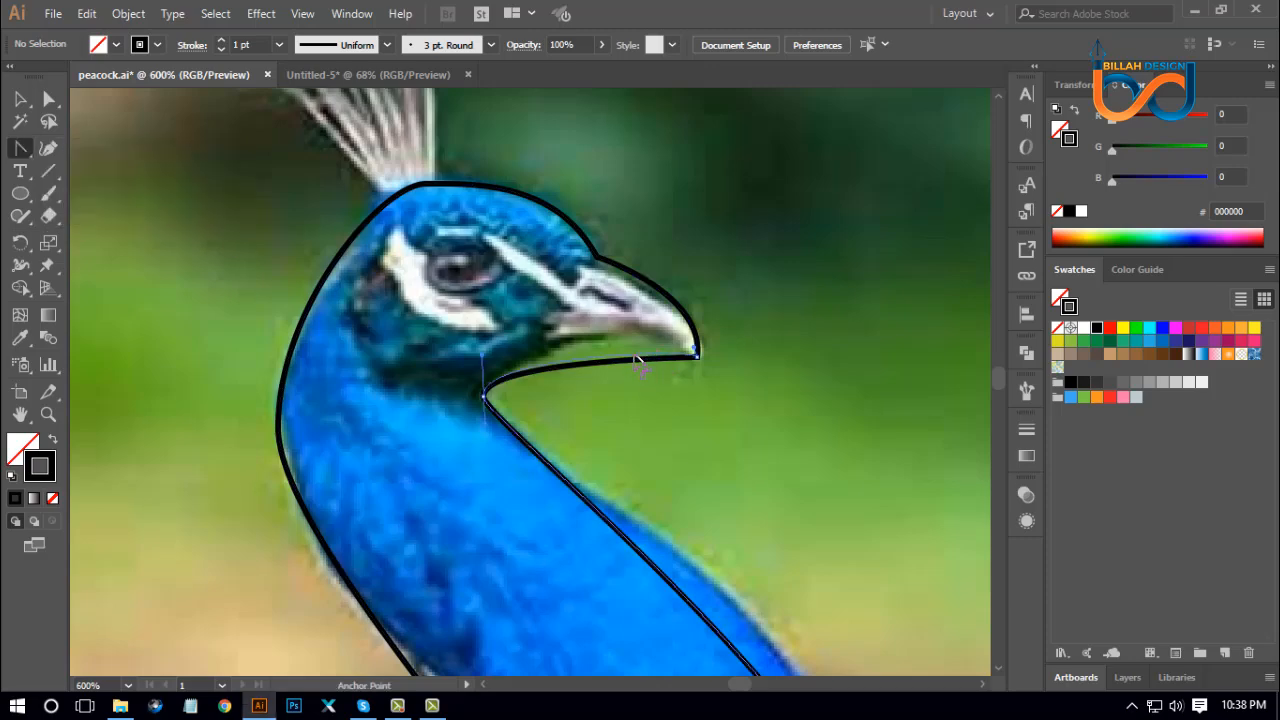
click(696, 352)
drag(696, 352, 631, 313)
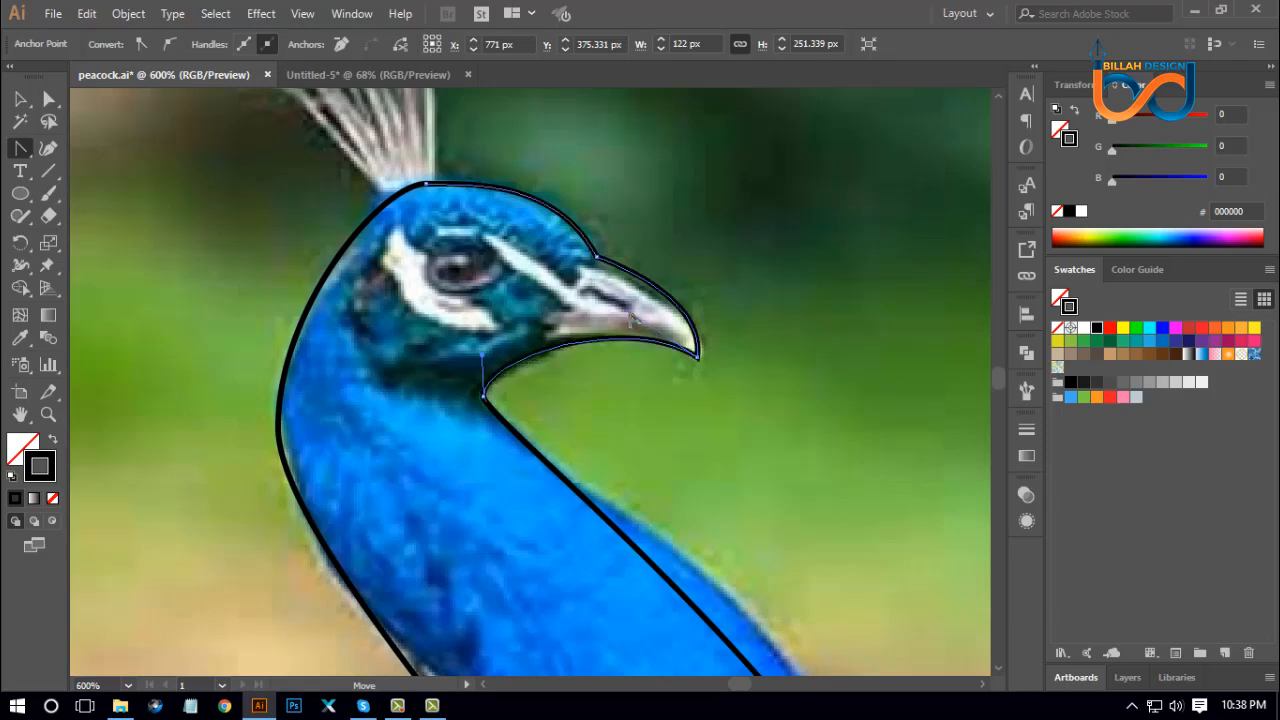
Step: Lengthen the throat anchor's upper and lower handles with Direct Selection to round the corner under the beak, and deselect the outline
click(49, 98)
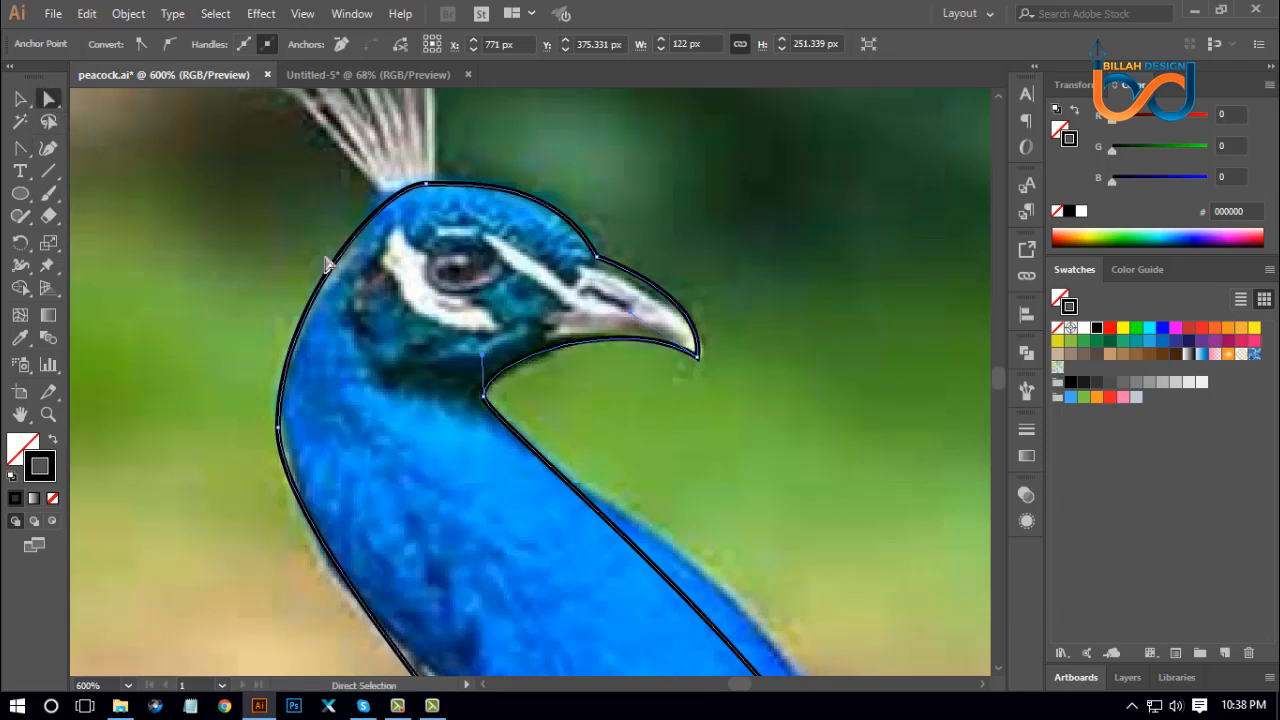
drag(531, 444, 476, 488)
drag(493, 423, 485, 424)
click(483, 396)
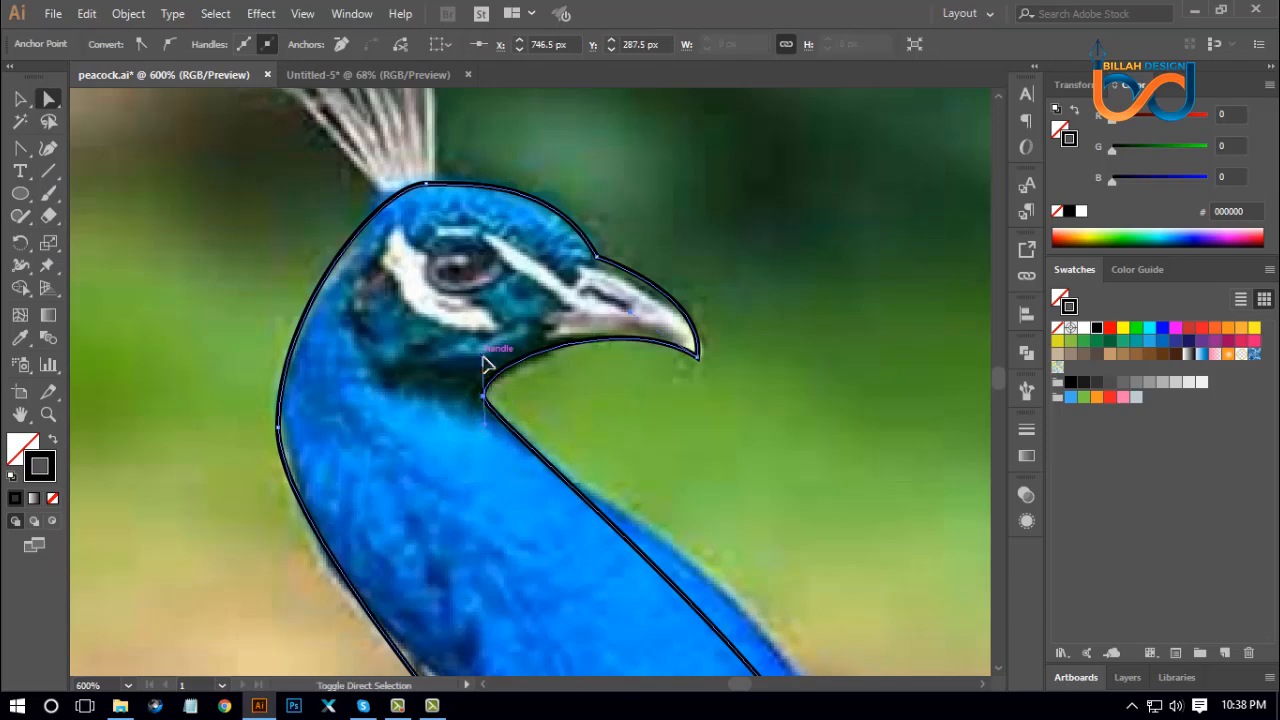
drag(484, 362, 484, 348)
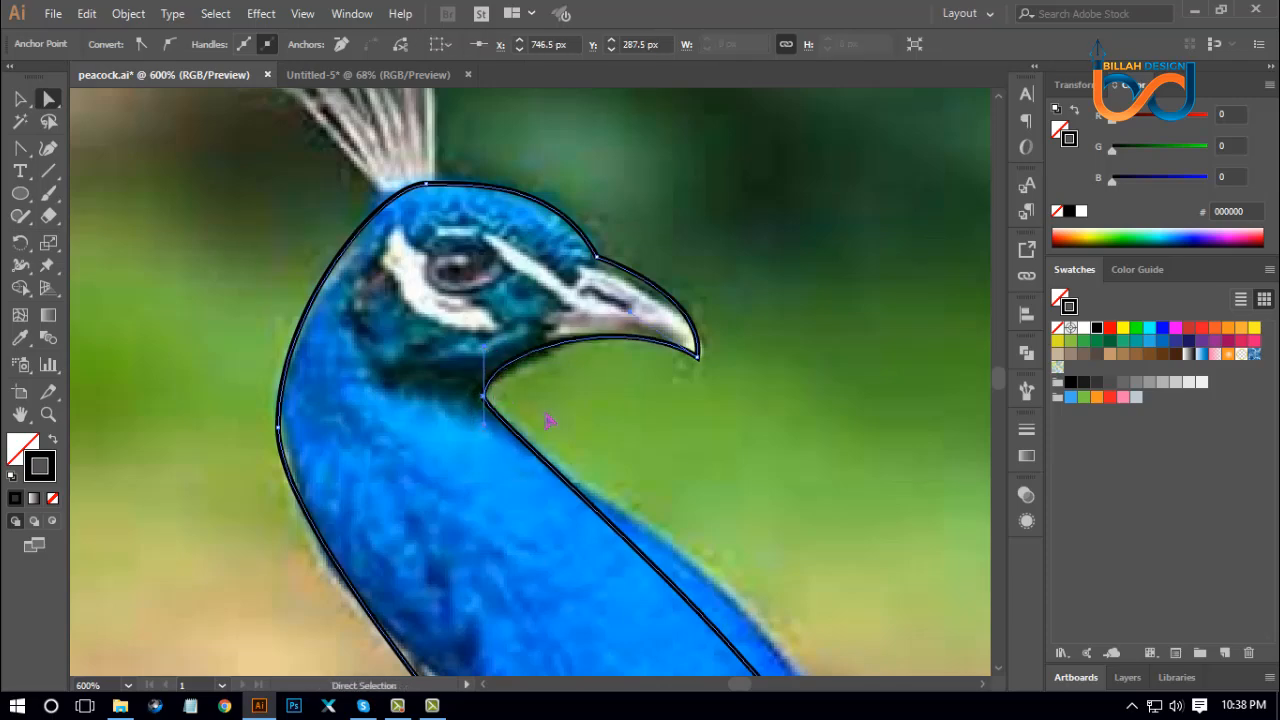
click(517, 432)
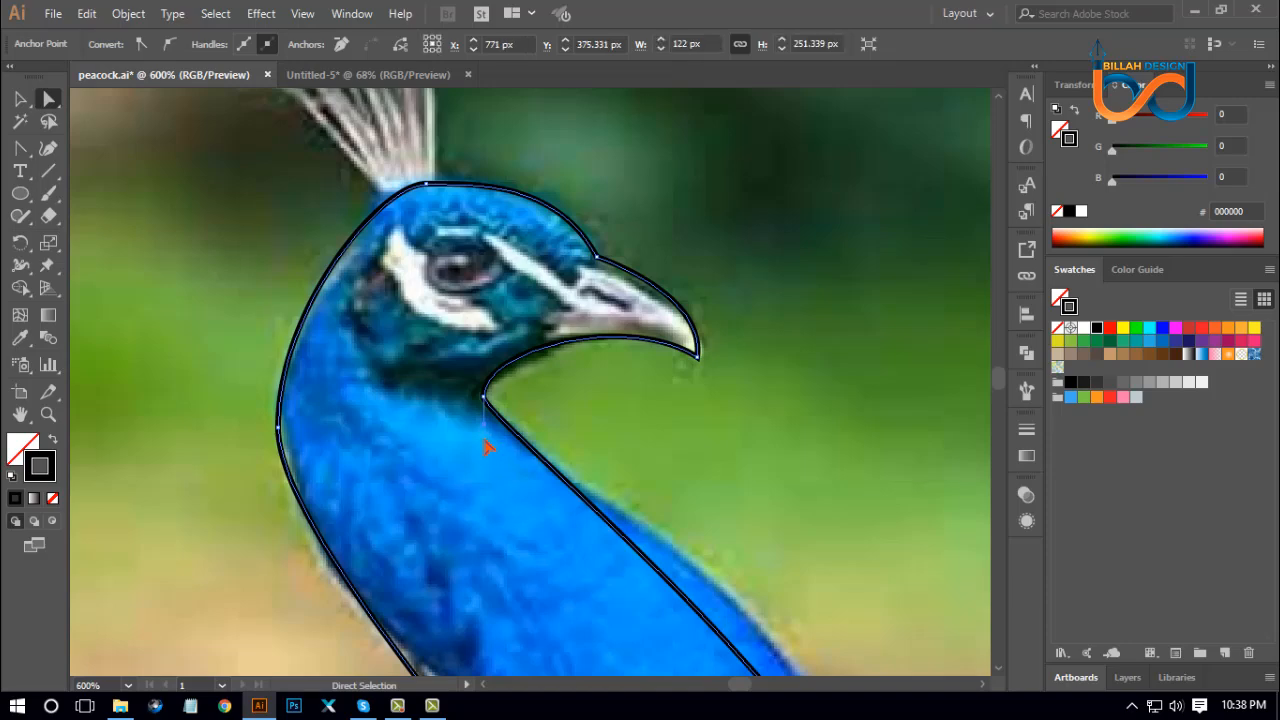
drag(485, 455, 486, 443)
click(640, 450)
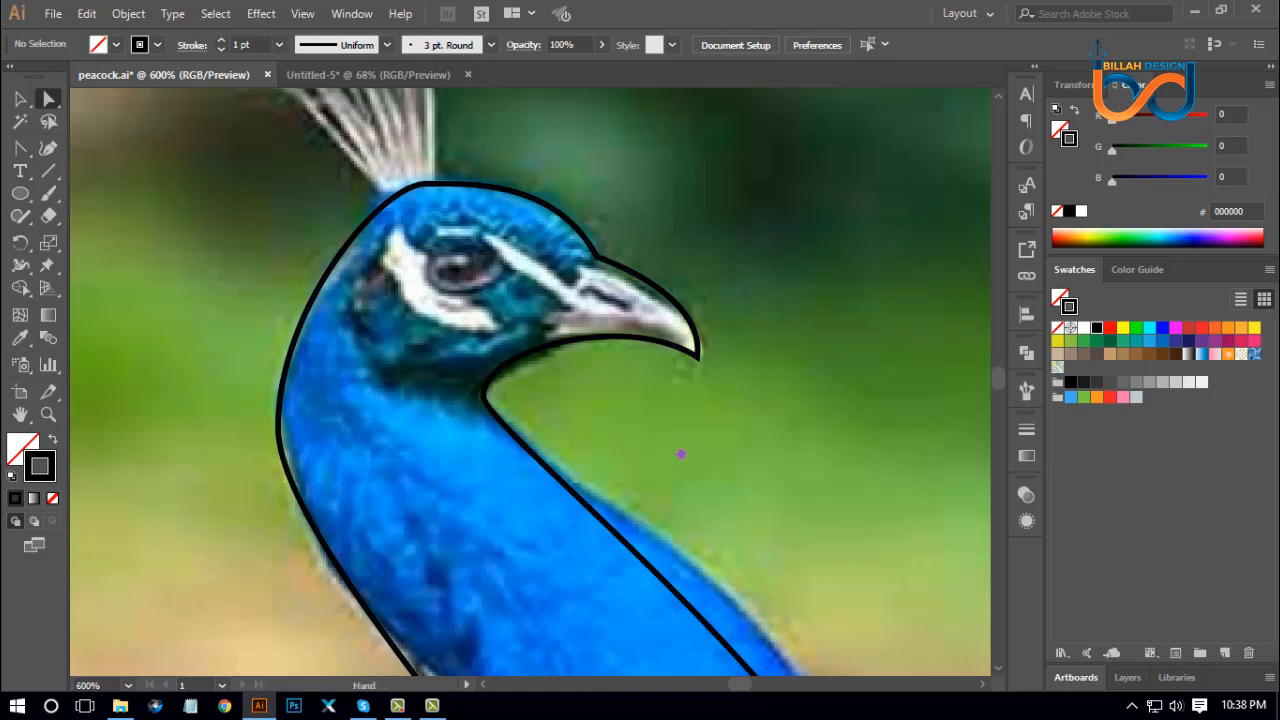
Step: Adjust the crown anchor's handles so the outline arches smoothly over the head at the crest base, and deselect it
drag(680, 451, 700, 515)
drag(488, 224, 534, 284)
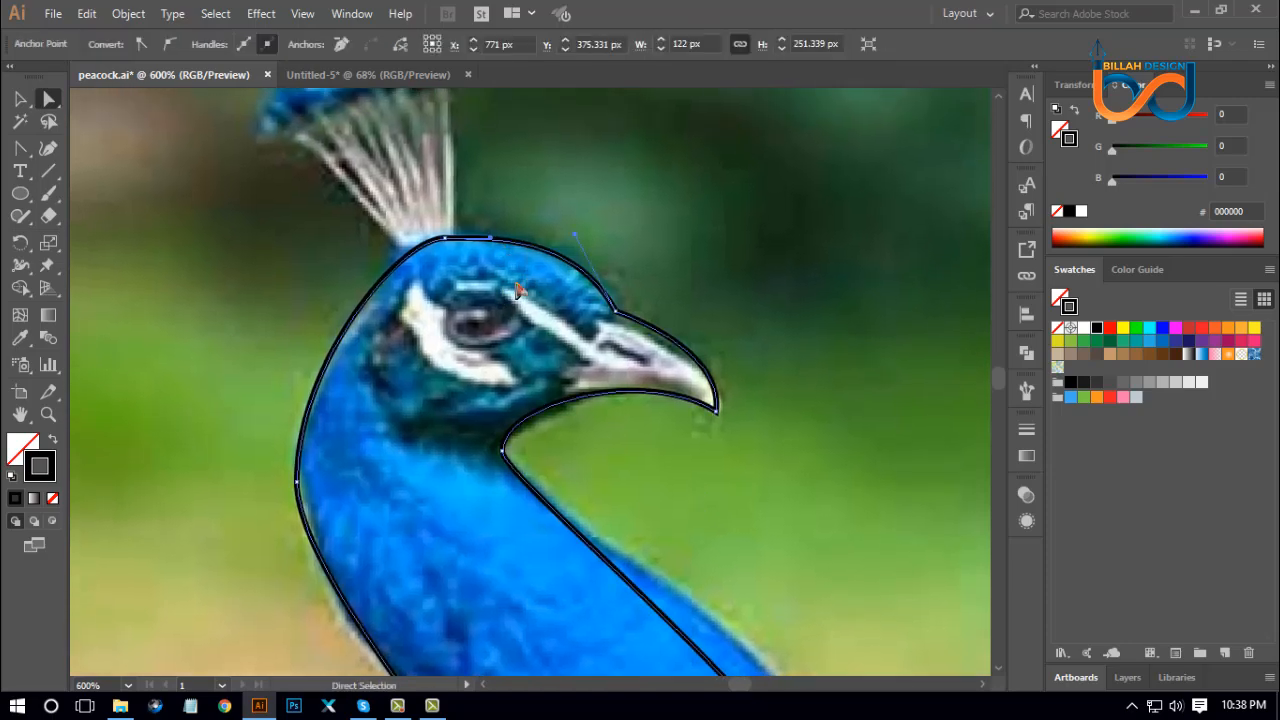
click(400, 244)
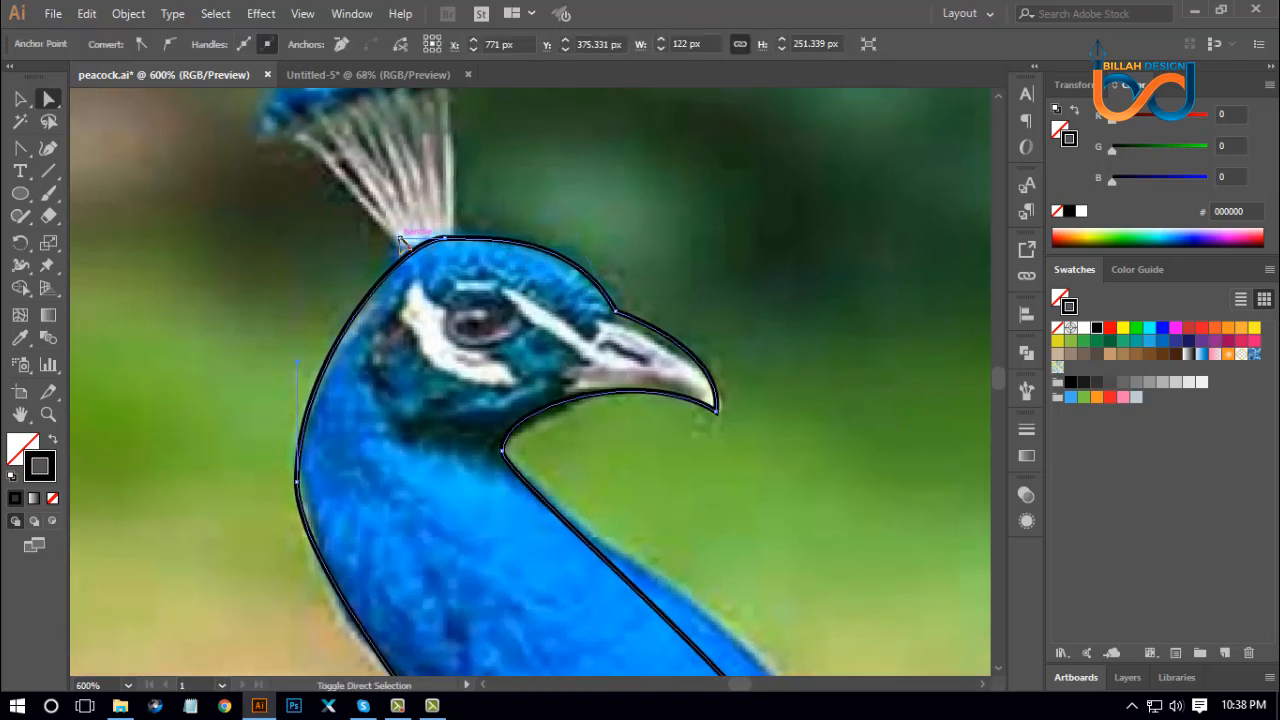
drag(400, 243, 492, 233)
click(627, 444)
click(724, 232)
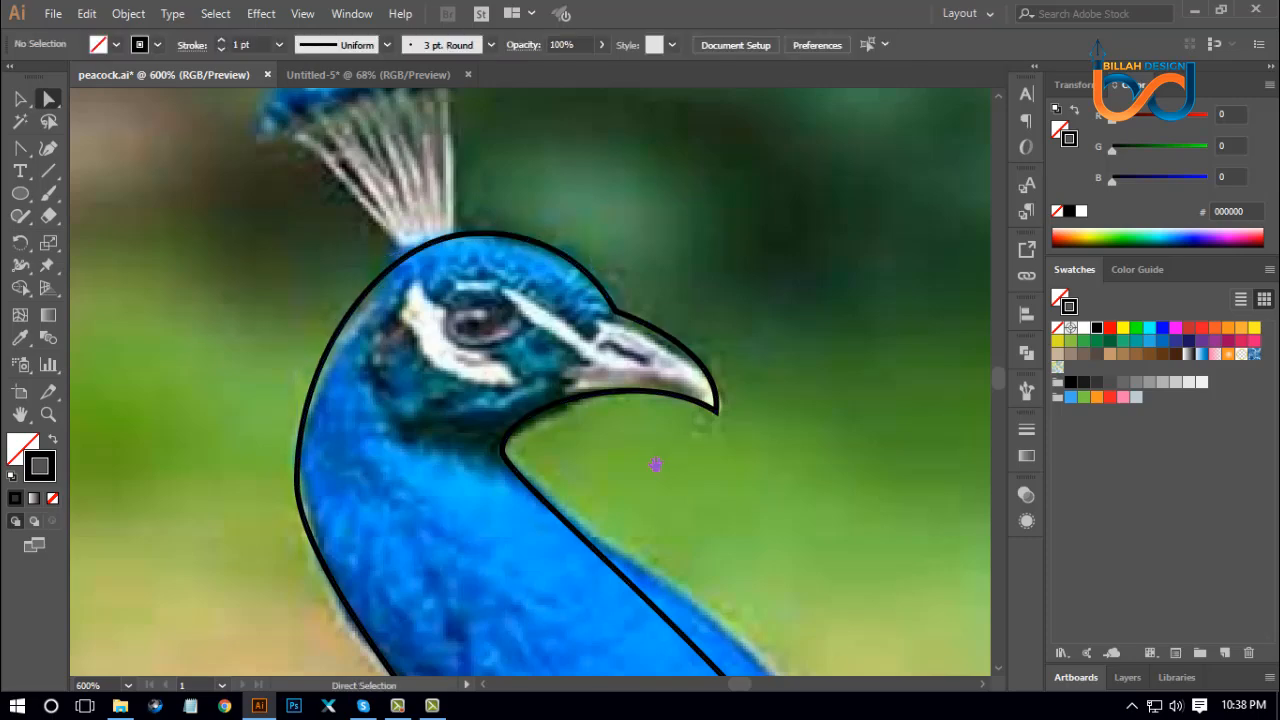
Step: Lengthen the lower handle of the anchor on the back of the neck so the curve follows the neck's edge
drag(655, 465, 727, 316)
drag(320, 466, 482, 373)
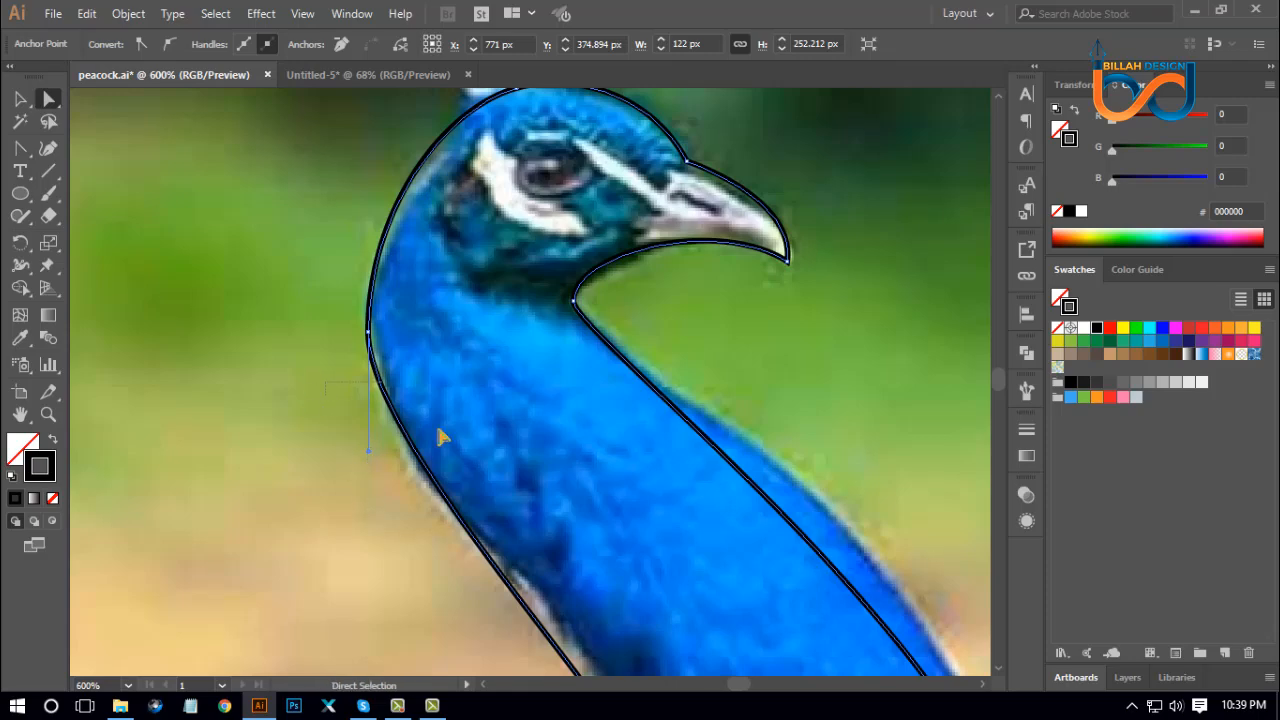
drag(370, 458, 369, 502)
click(463, 394)
Step: Nudge the nape anchor slightly inward, lengthen its upper handle to fit the back of the head, and deselect the outline
drag(339, 350, 408, 392)
click(402, 392)
click(518, 476)
drag(527, 457, 537, 489)
click(416, 467)
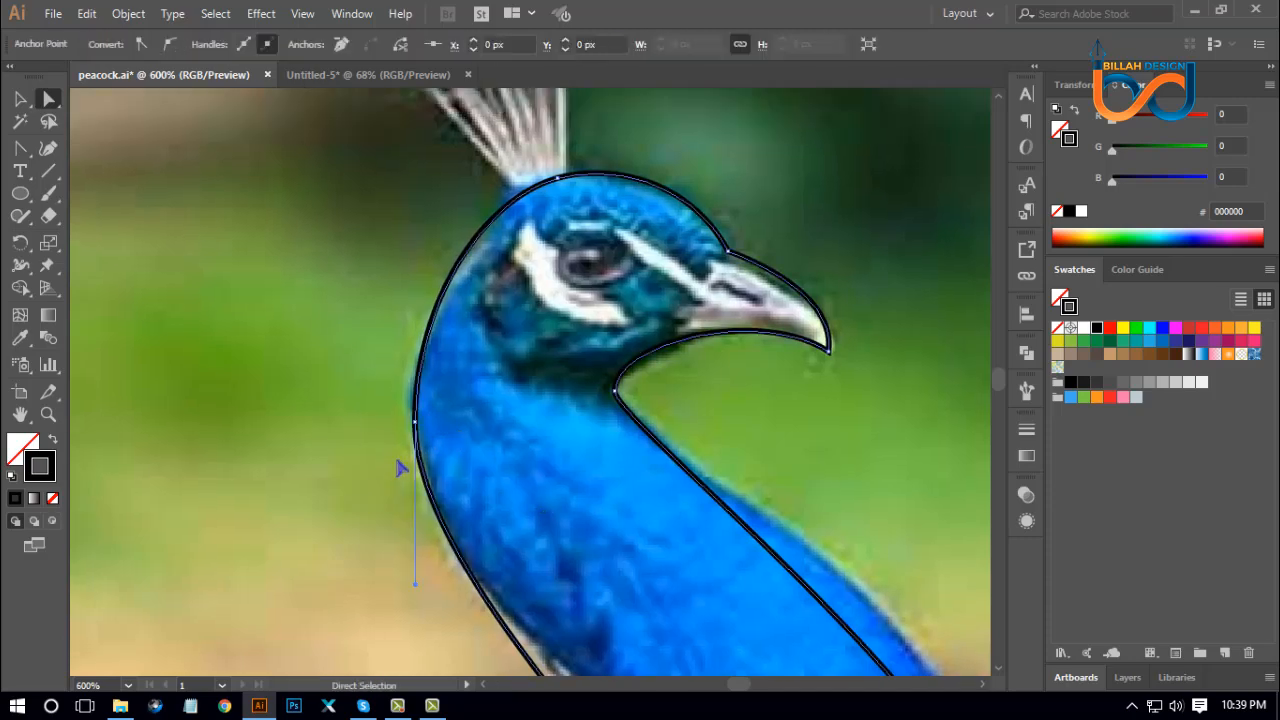
click(418, 390)
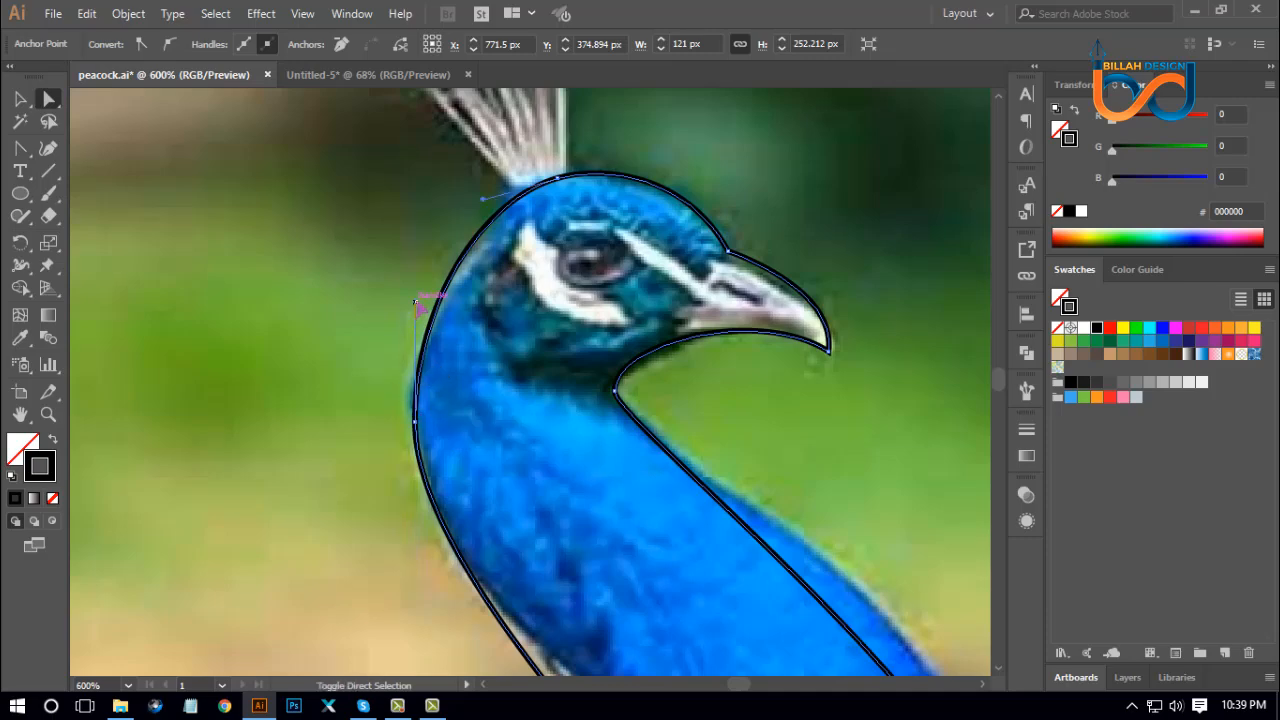
drag(418, 306, 417, 296)
click(532, 452)
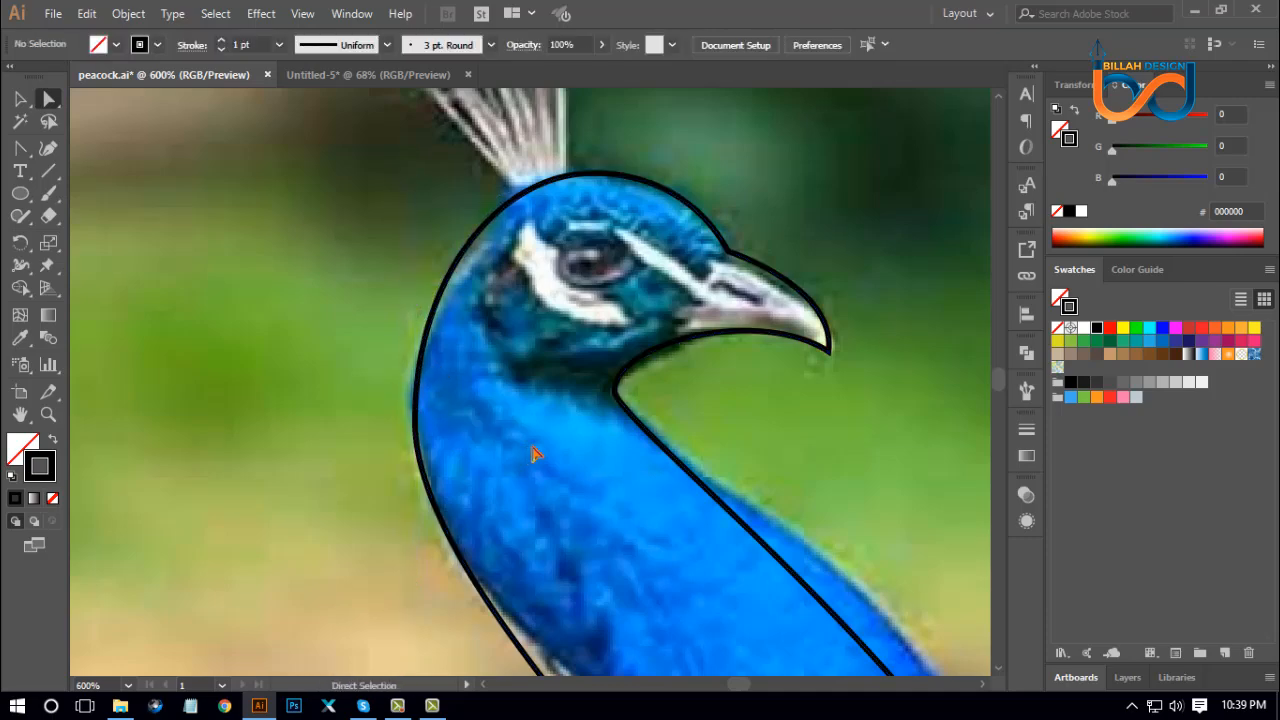
Step: Extend the nape anchor's lower handle a little further to fit the curve running down to the back, and deselect the outline
drag(714, 423, 641, 396)
drag(549, 294, 557, 304)
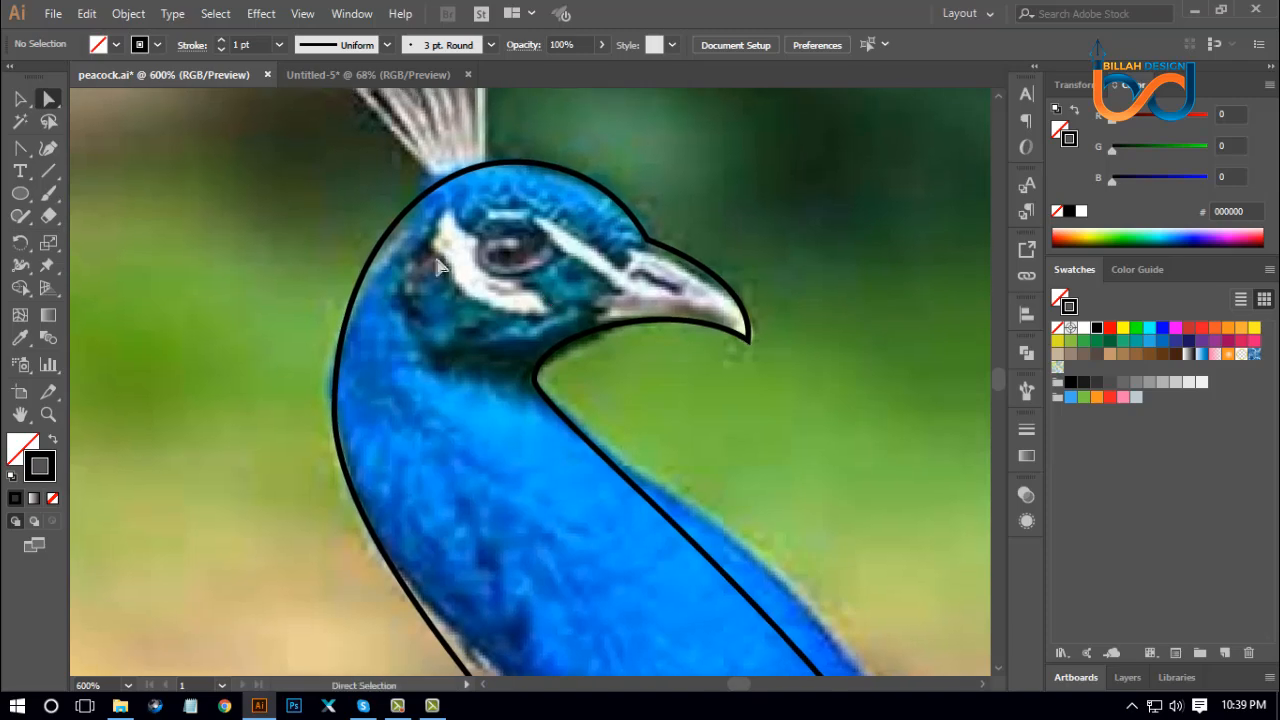
drag(540, 533, 562, 406)
key(ctrl+minus)
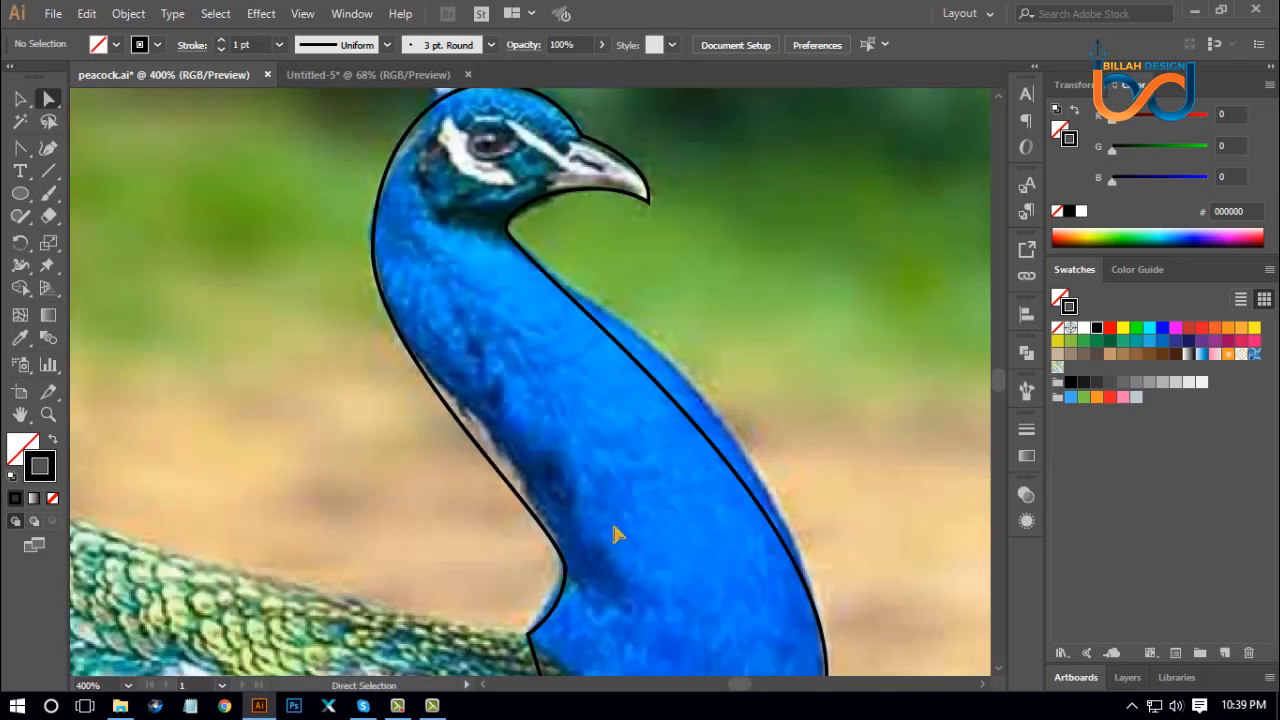
drag(524, 538, 567, 455)
click(543, 505)
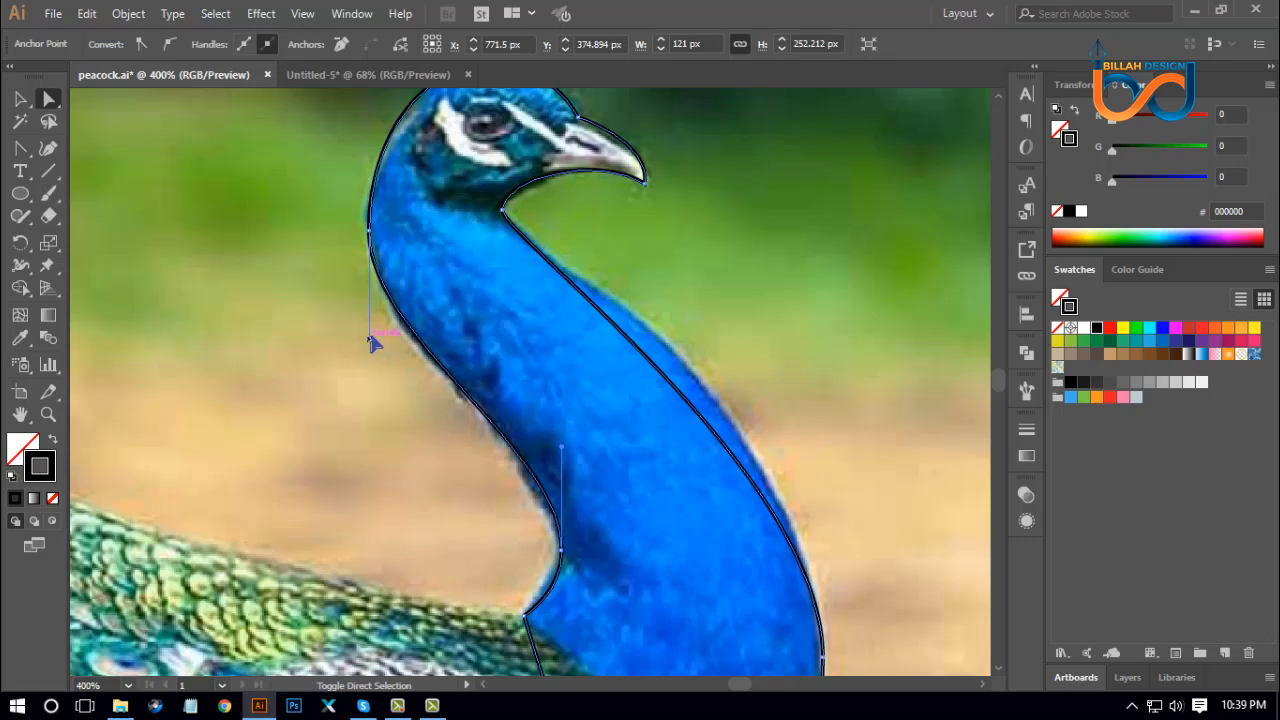
drag(370, 340, 372, 350)
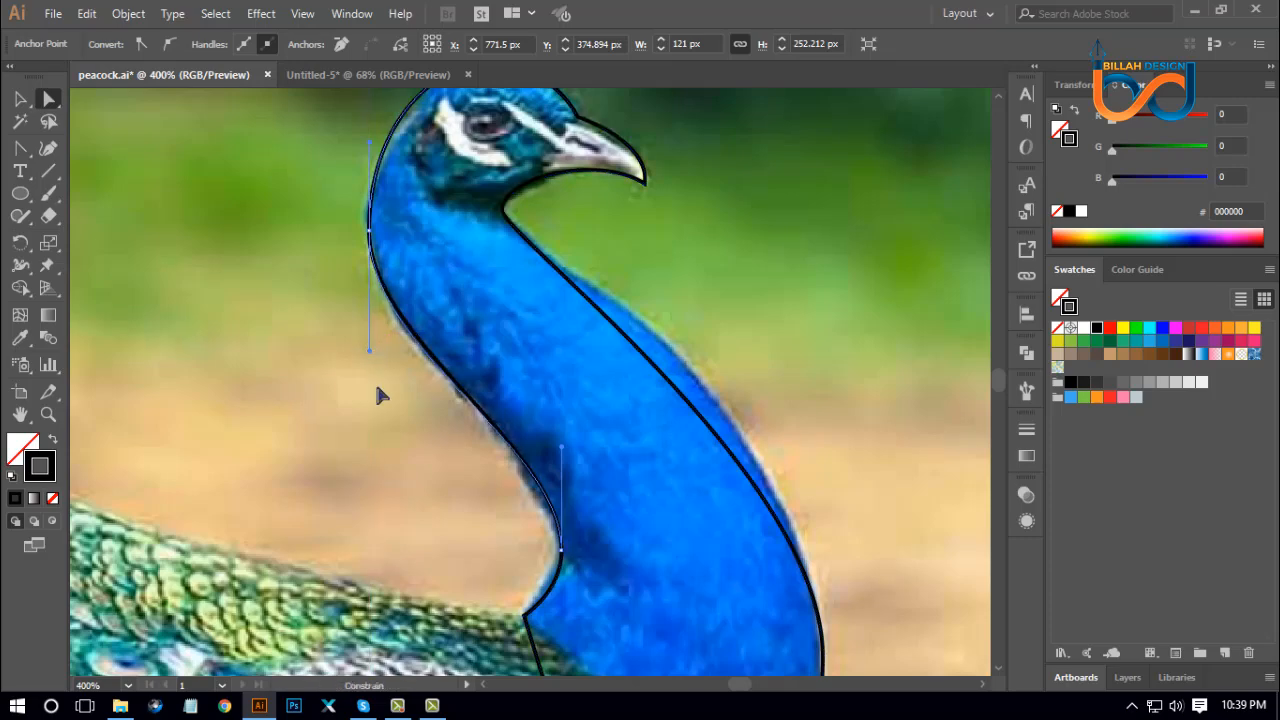
click(462, 497)
Step: Lengthen the chest anchor's upper handle and adjust the throat's lower handle so the front neck segment follows the photo's edge
drag(649, 518, 579, 496)
click(715, 513)
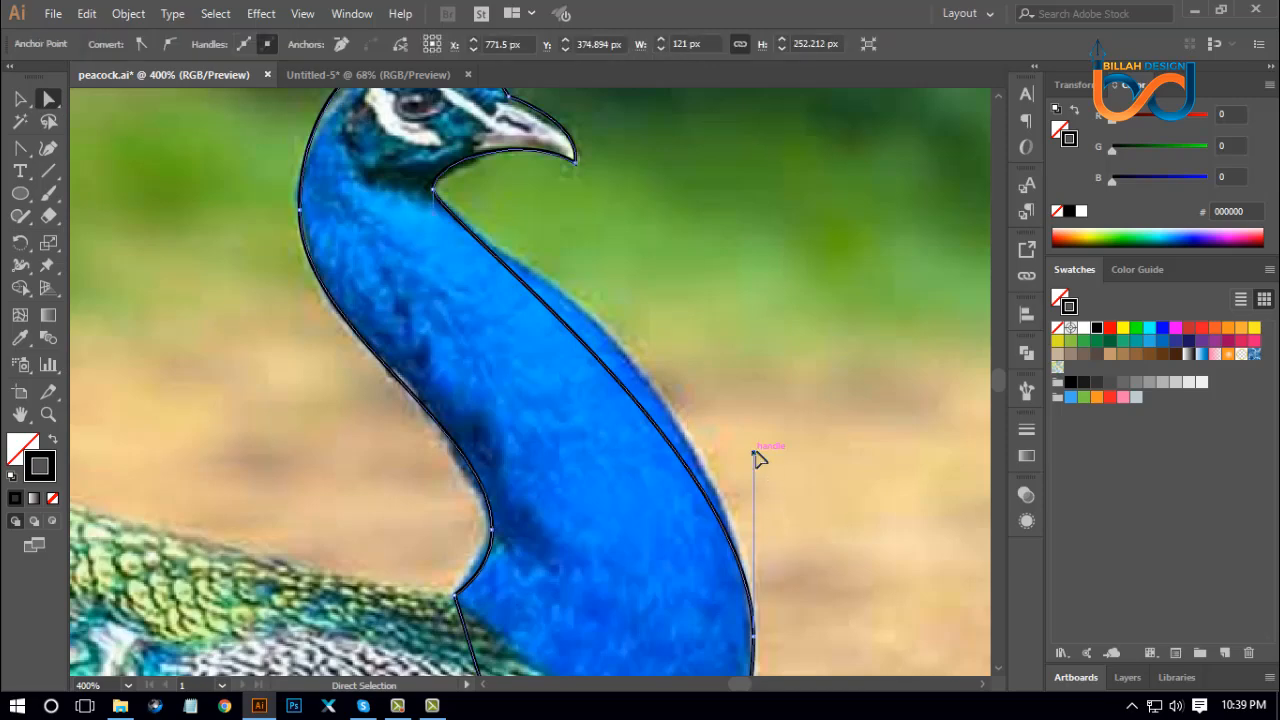
drag(755, 457, 755, 388)
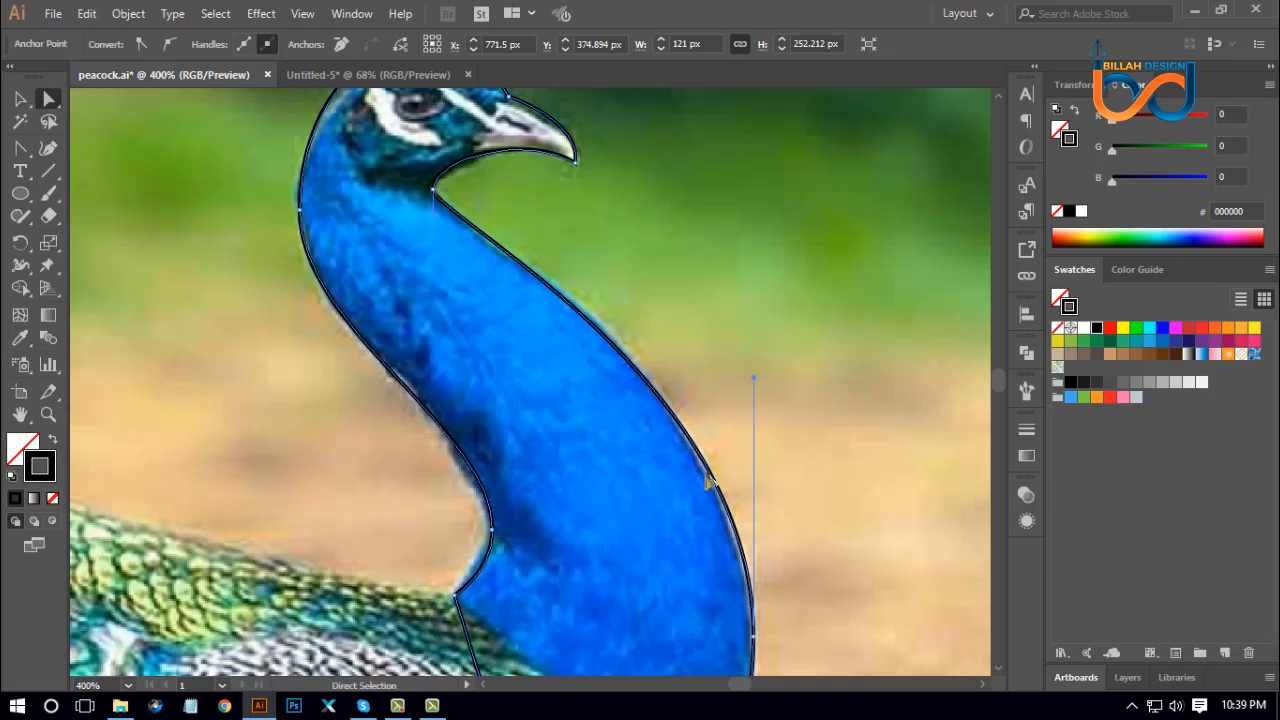
scroll(663, 380, up, 3)
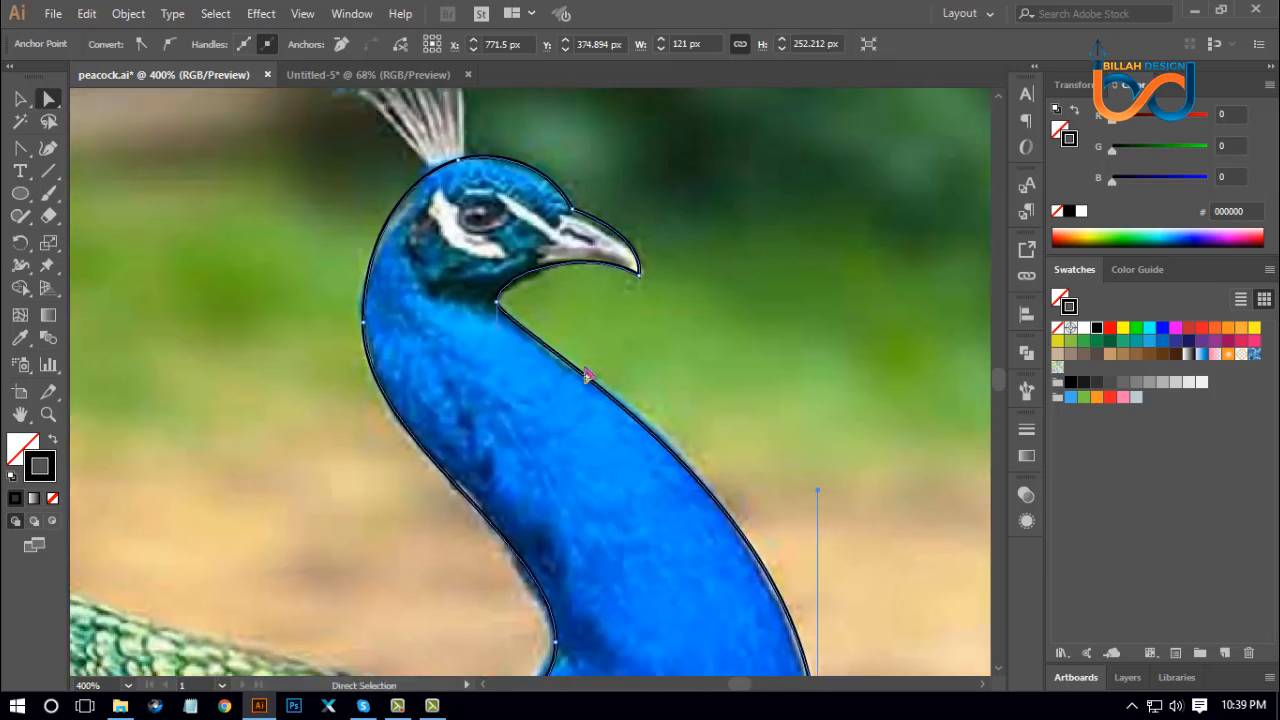
drag(497, 327, 512, 356)
drag(818, 490, 829, 480)
click(820, 389)
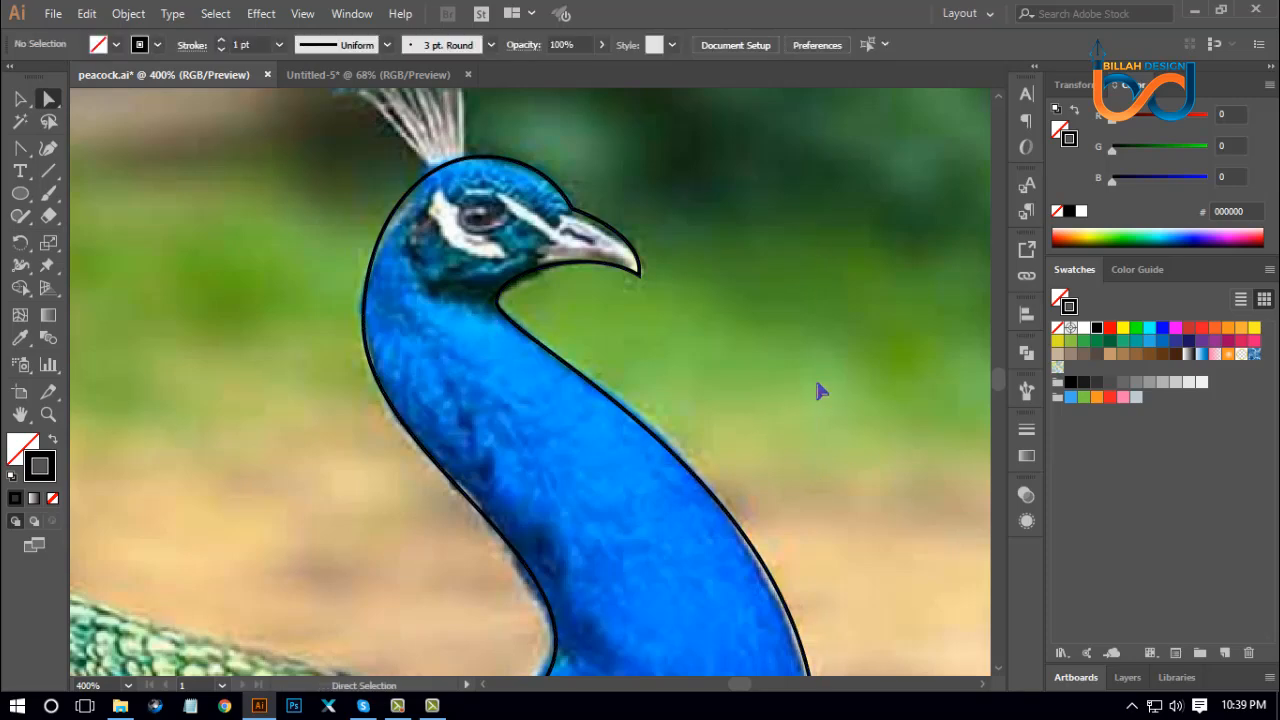
Step: Check the outline against the photo from the chest and wing up to the head and crest
drag(731, 313, 693, 223)
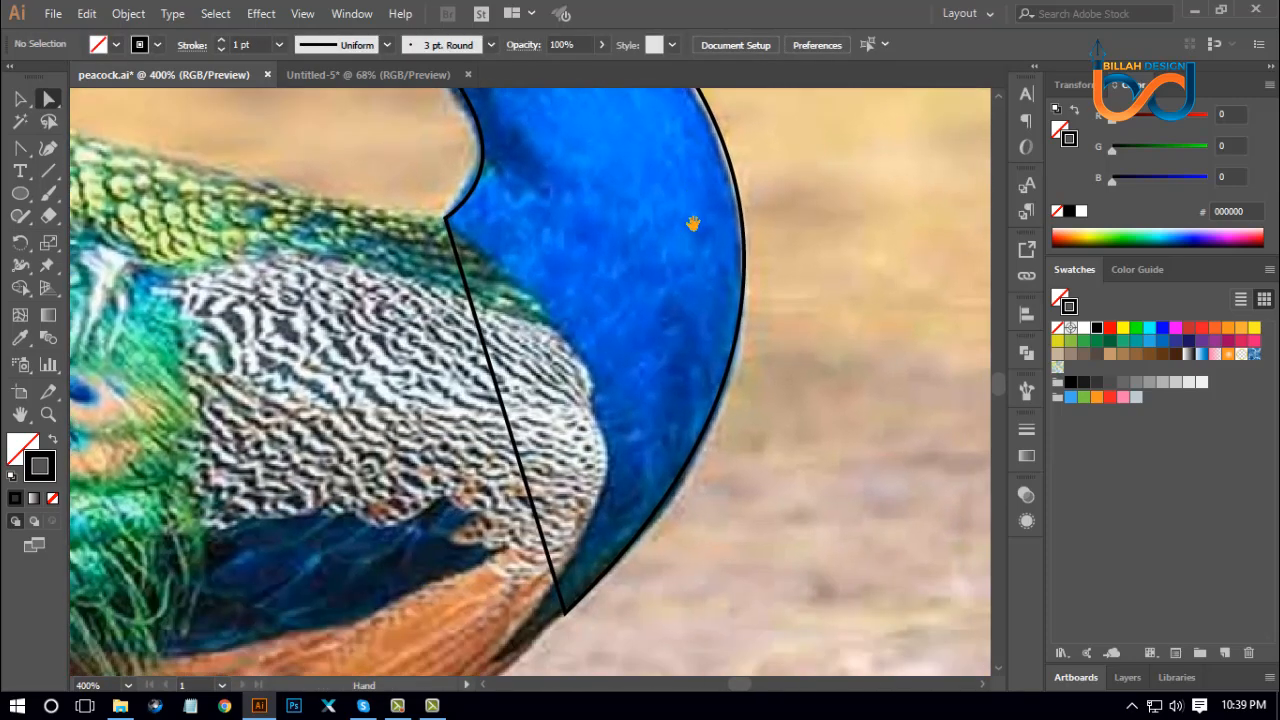
click(712, 432)
drag(744, 444, 745, 453)
click(809, 524)
drag(632, 131, 684, 331)
drag(573, 130, 677, 466)
drag(555, 264, 671, 431)
drag(540, 358, 552, 380)
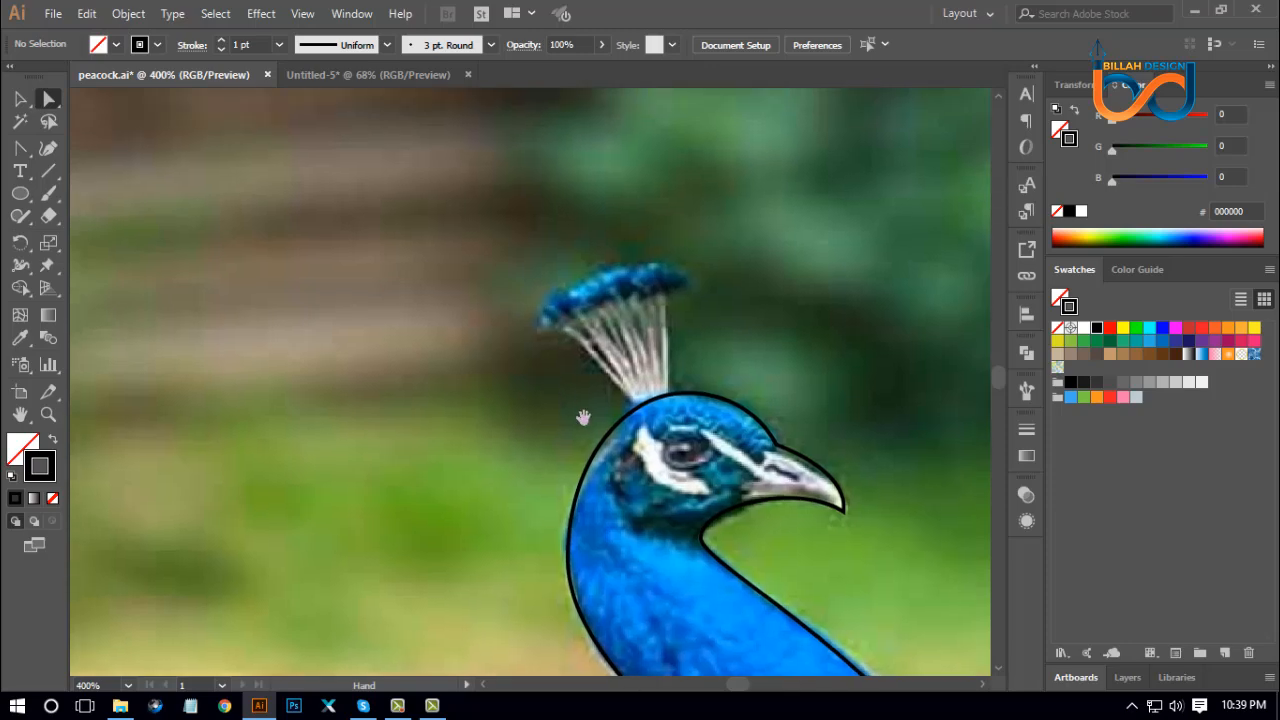
drag(712, 467, 696, 472)
Step: Move the anchor where the forehead meets the beak slightly down and adjust its upper handle to fit the forehead
key(ctrl+plus)
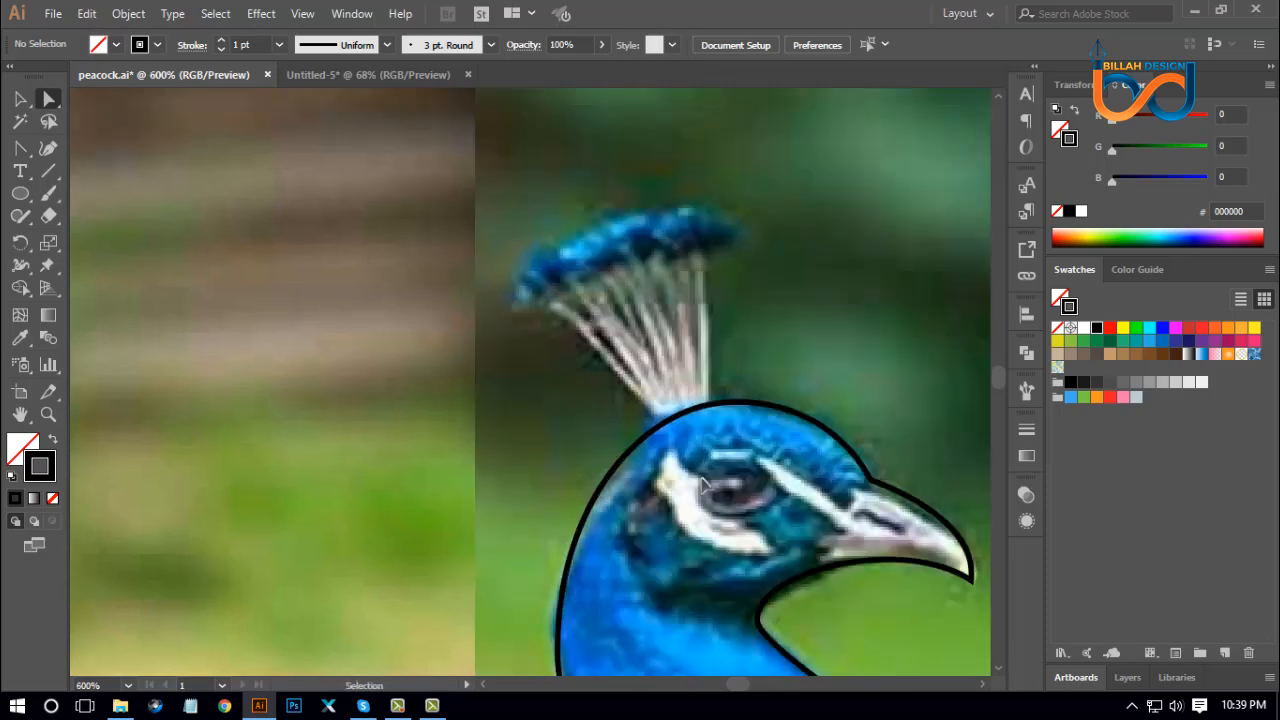
drag(810, 541, 619, 420)
click(738, 392)
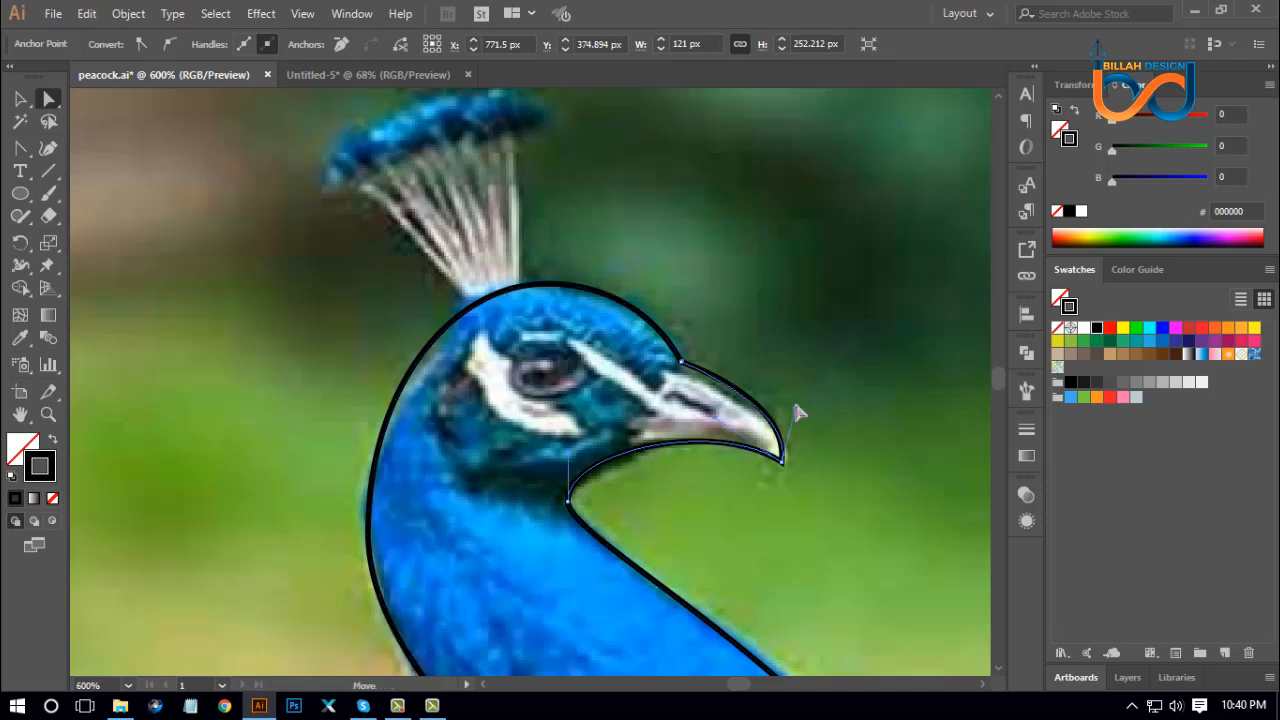
click(716, 372)
key(ctrl+plus)
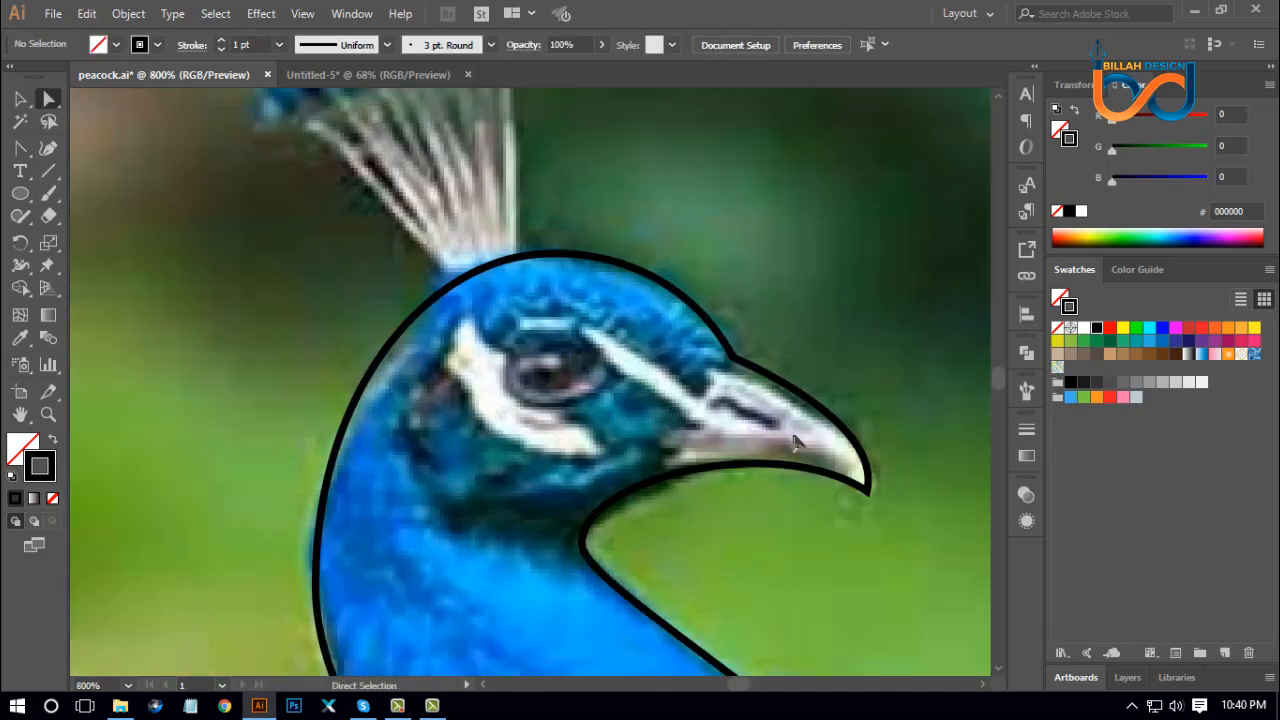
drag(797, 420, 744, 418)
click(682, 368)
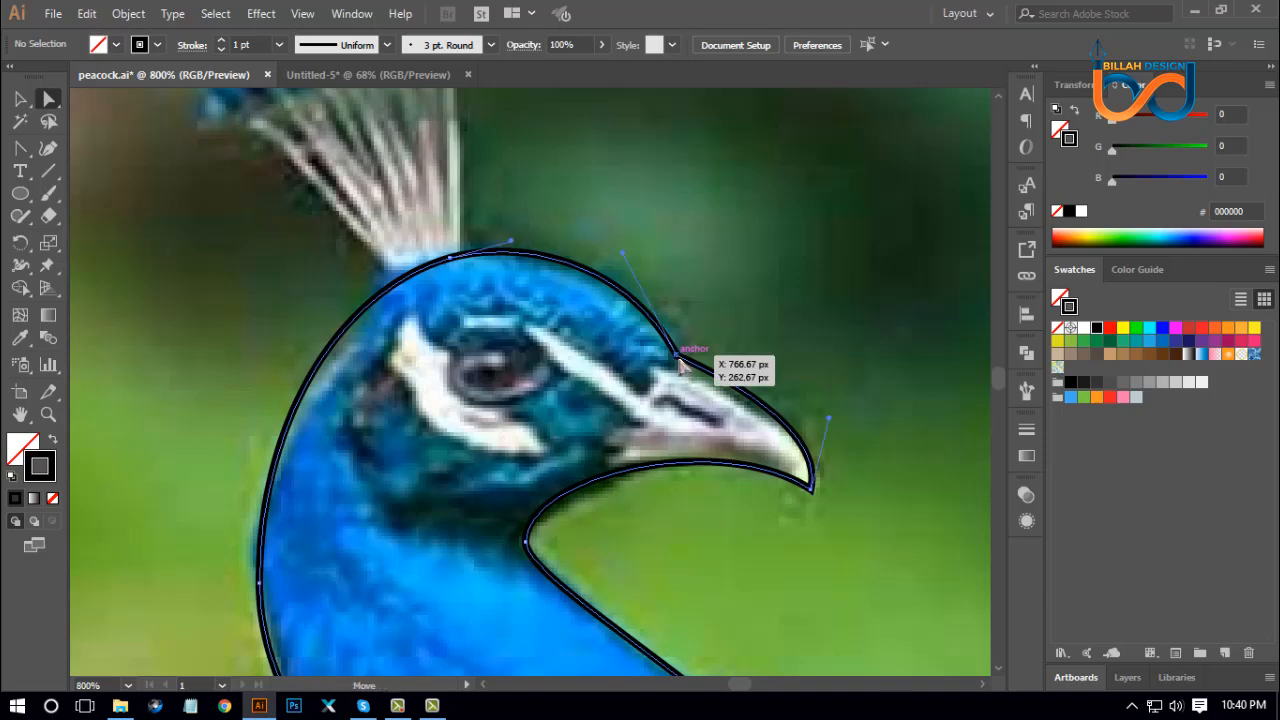
drag(680, 367, 682, 371)
drag(626, 261, 636, 264)
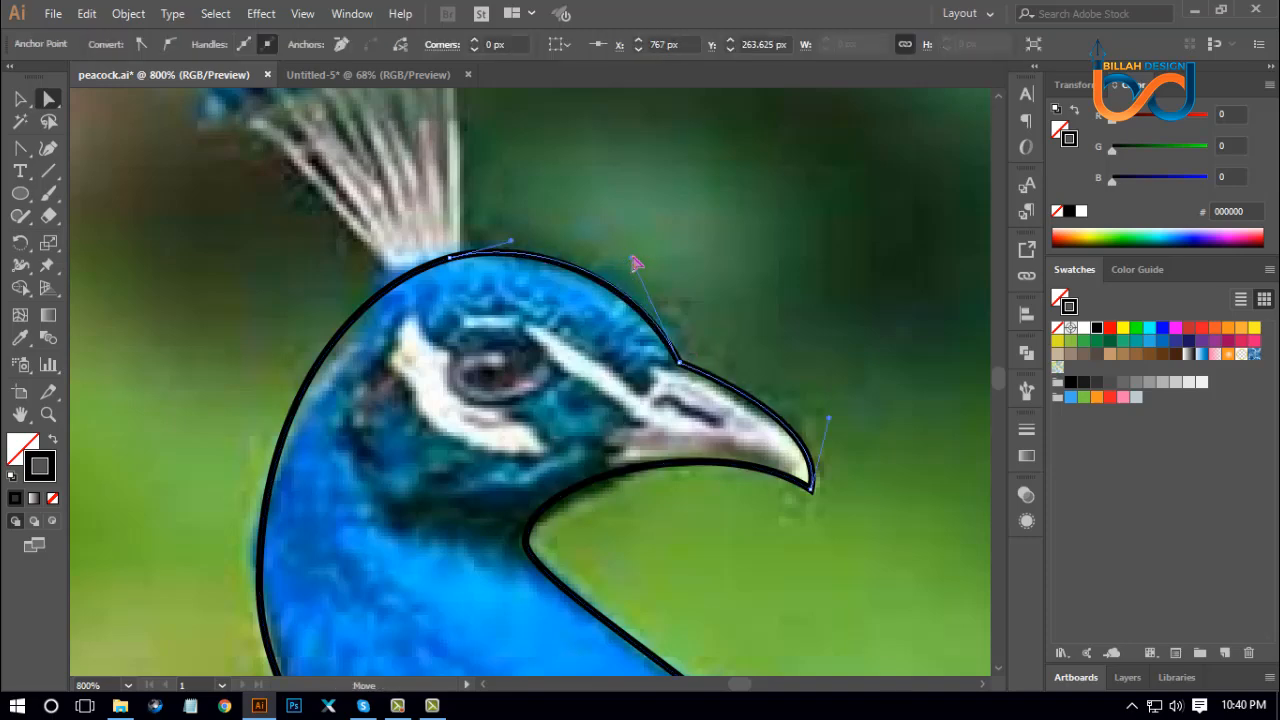
click(765, 358)
Step: Fine-tune the beak tip anchor's upper handle to fit the upper beak, and deselect the outline
drag(768, 364, 751, 442)
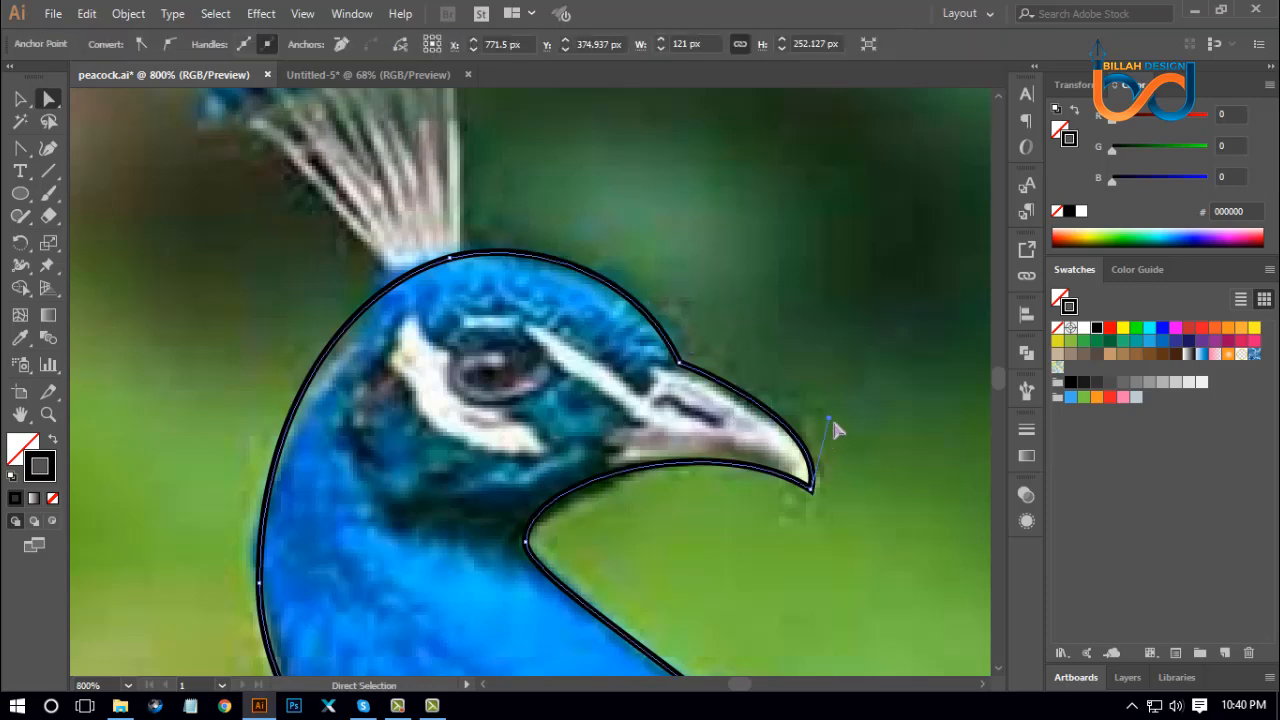
drag(830, 427, 830, 420)
click(890, 563)
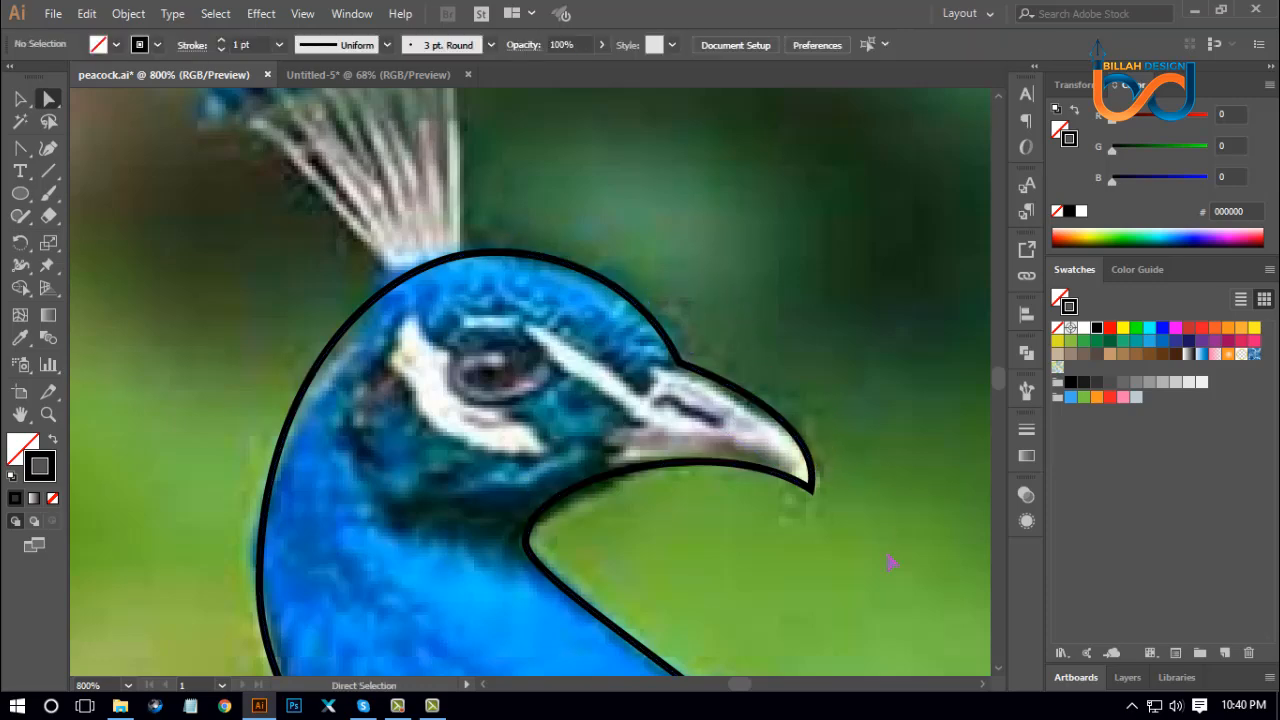
Step: Trace the rearmost crest feather stem with the Pen tool as a curved open path from just inside the crown to the feather's tip
key(space)
drag(790, 561, 784, 454)
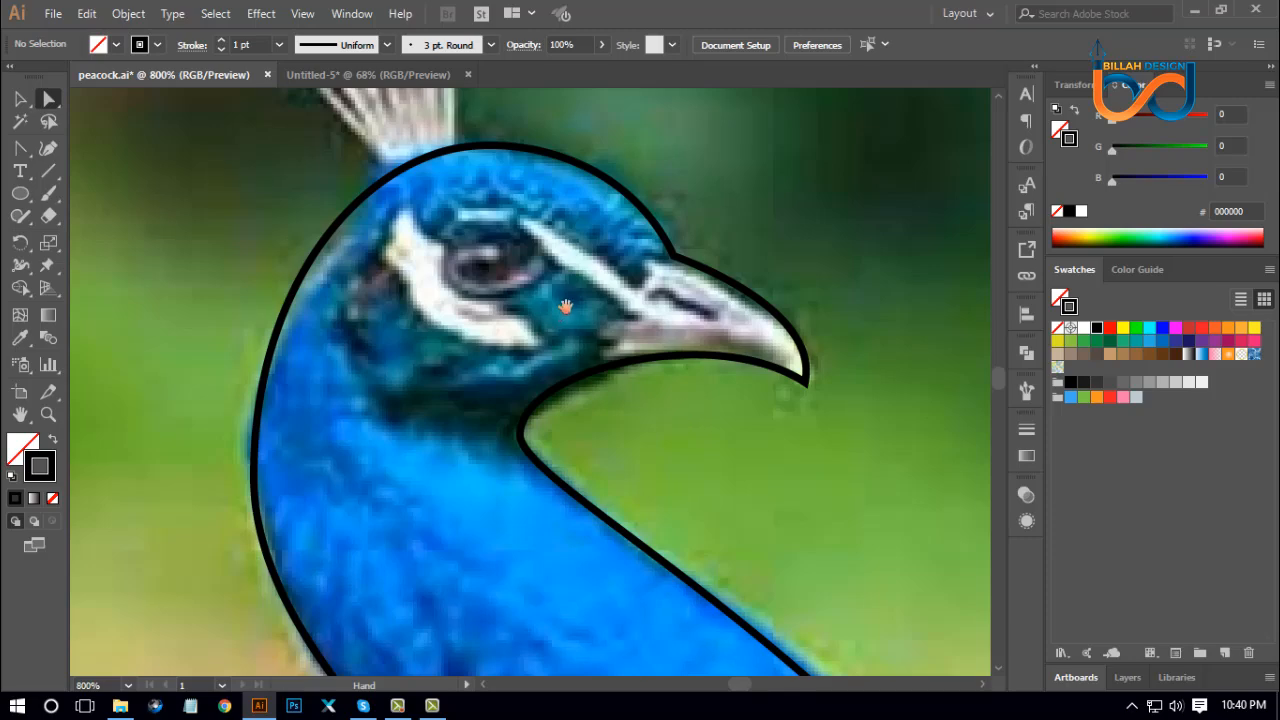
drag(520, 296, 650, 493)
click(20, 148)
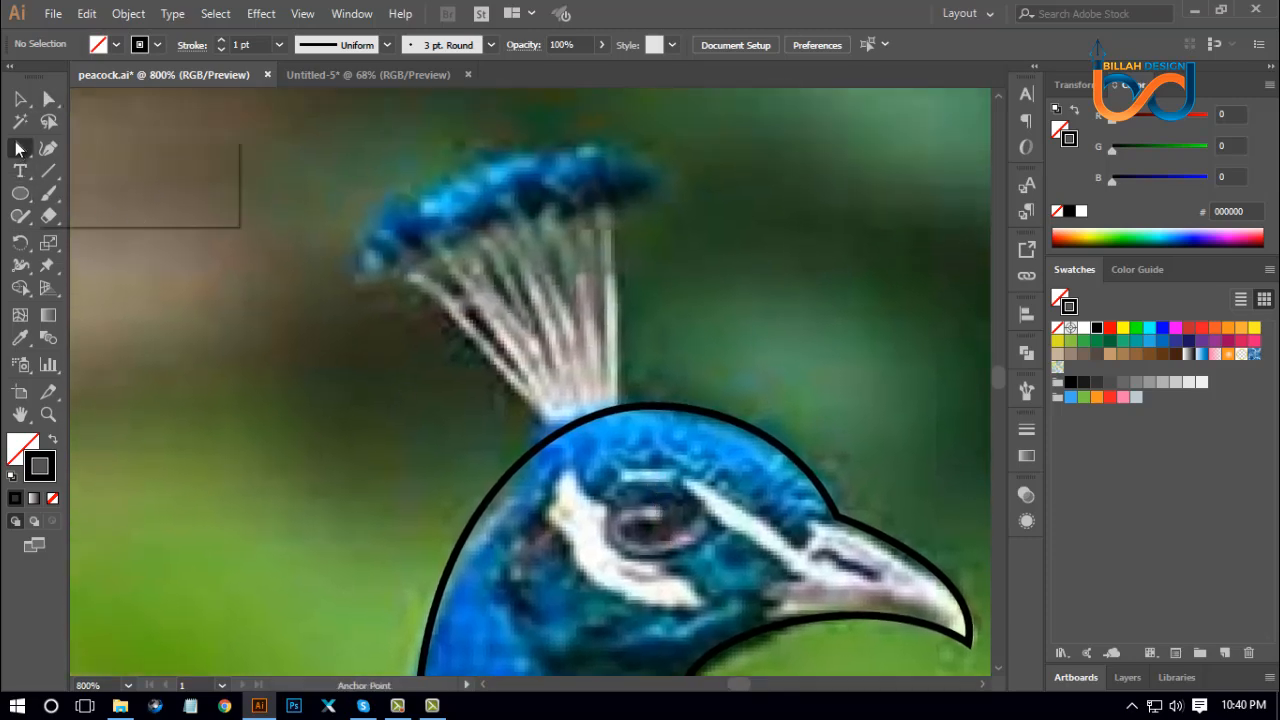
click(56, 148)
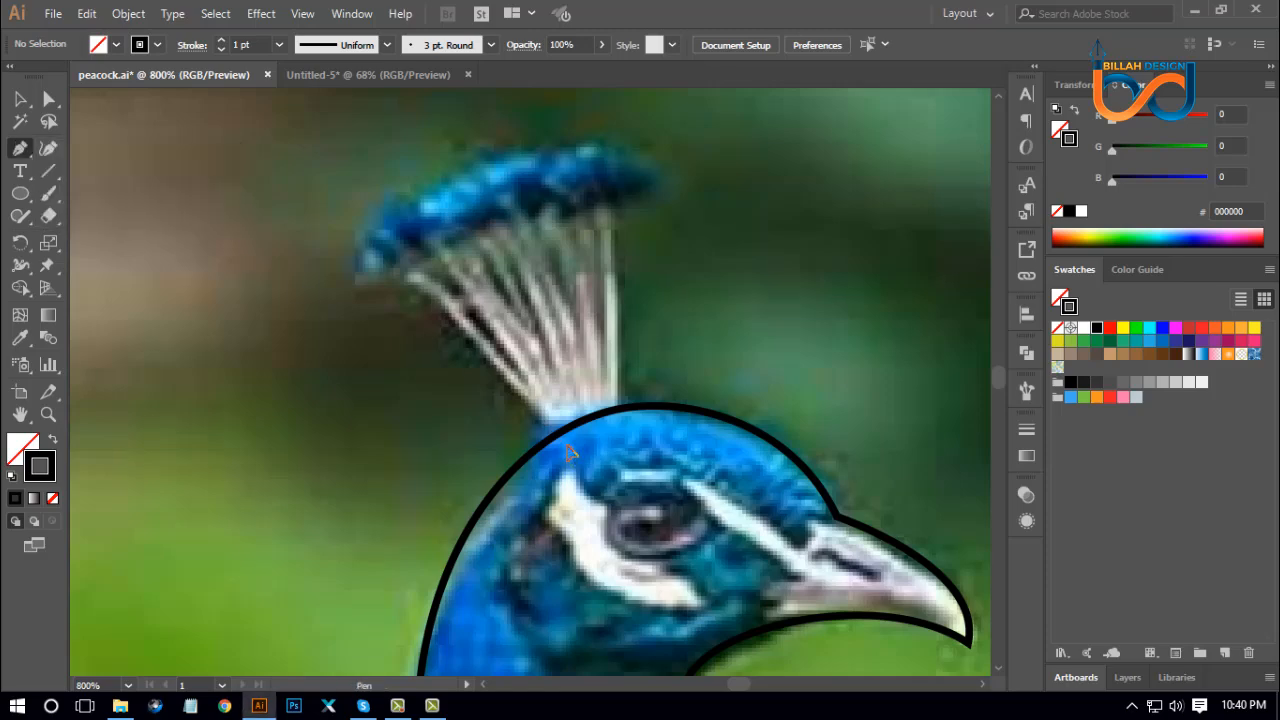
click(566, 444)
click(490, 335)
click(408, 273)
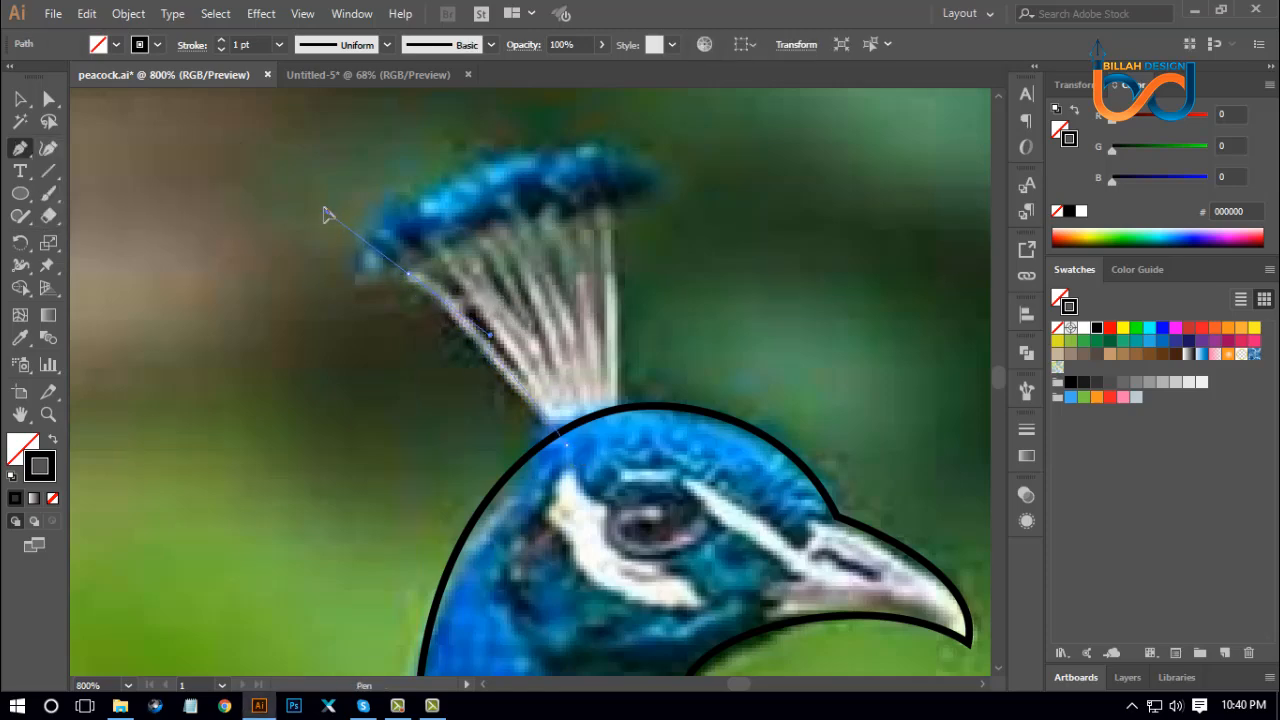
drag(325, 208, 308, 189)
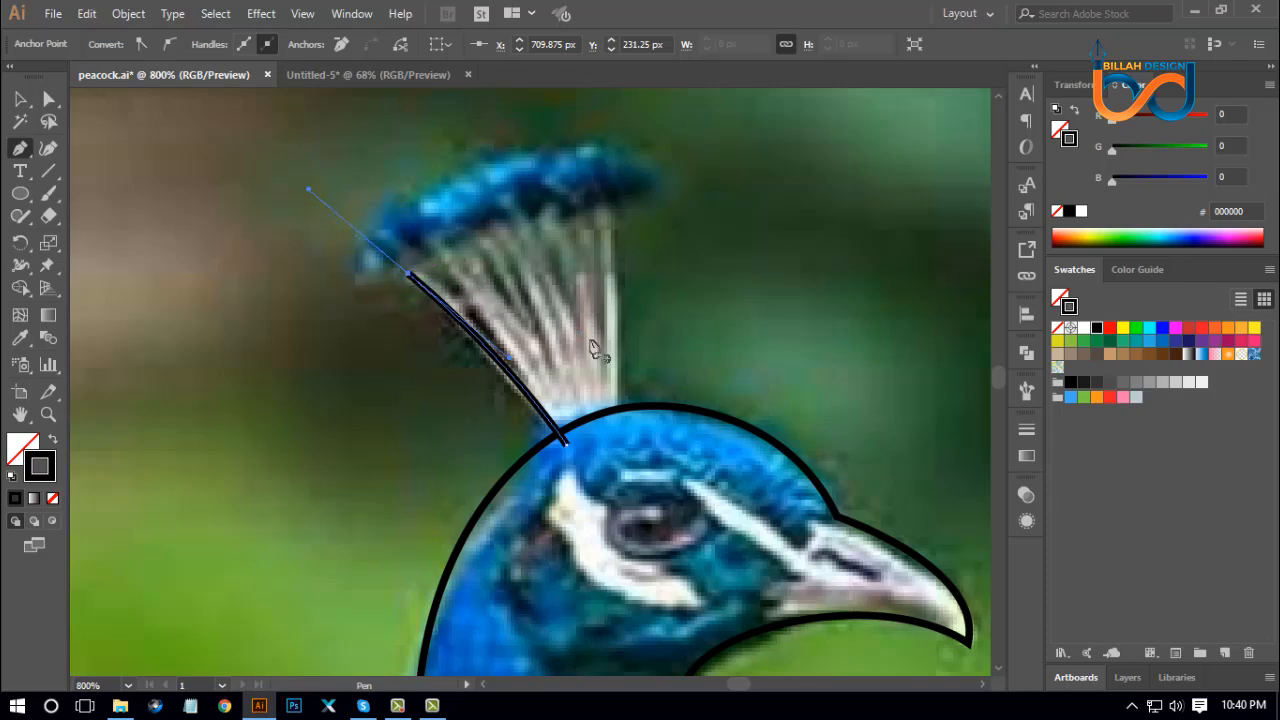
Step: Trace the second and the frontmost crest feather stems as separate open paths with the Pen tool
click(577, 438)
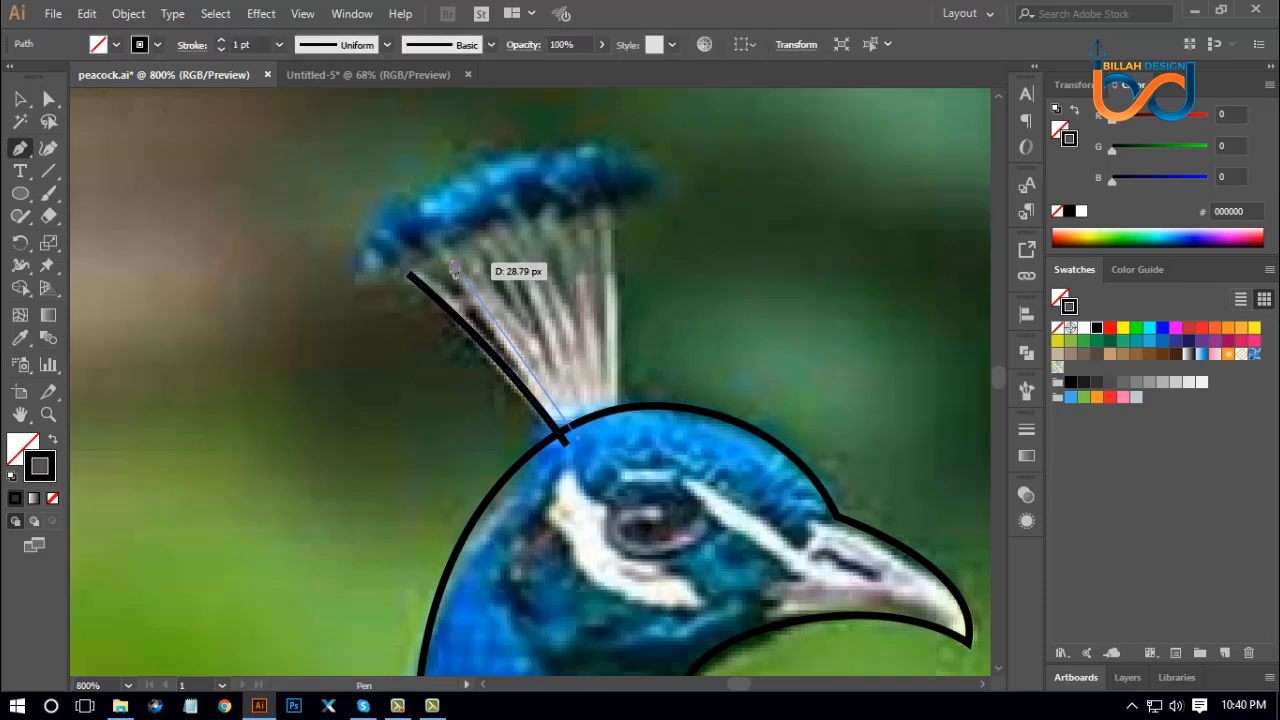
mouse_move(444, 251)
mouse_down()
mouse_move(405, 203)
mouse_move(423, 240)
mouse_up()
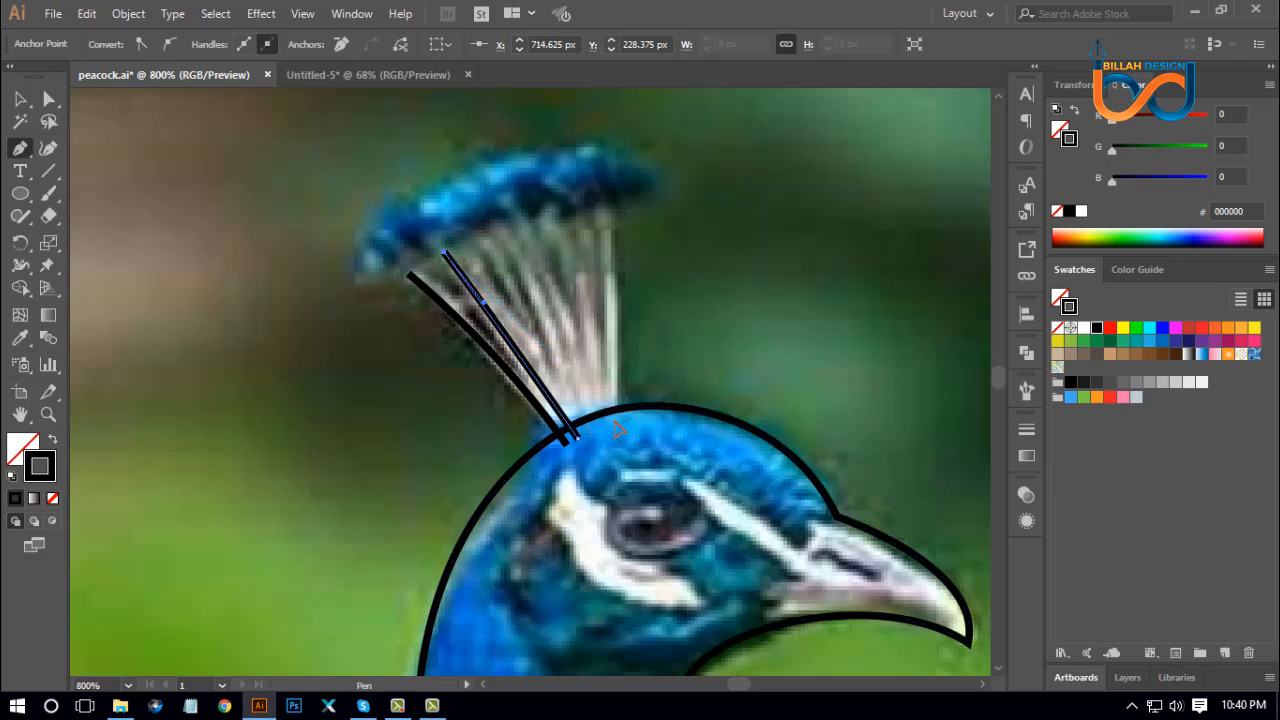
click(612, 406)
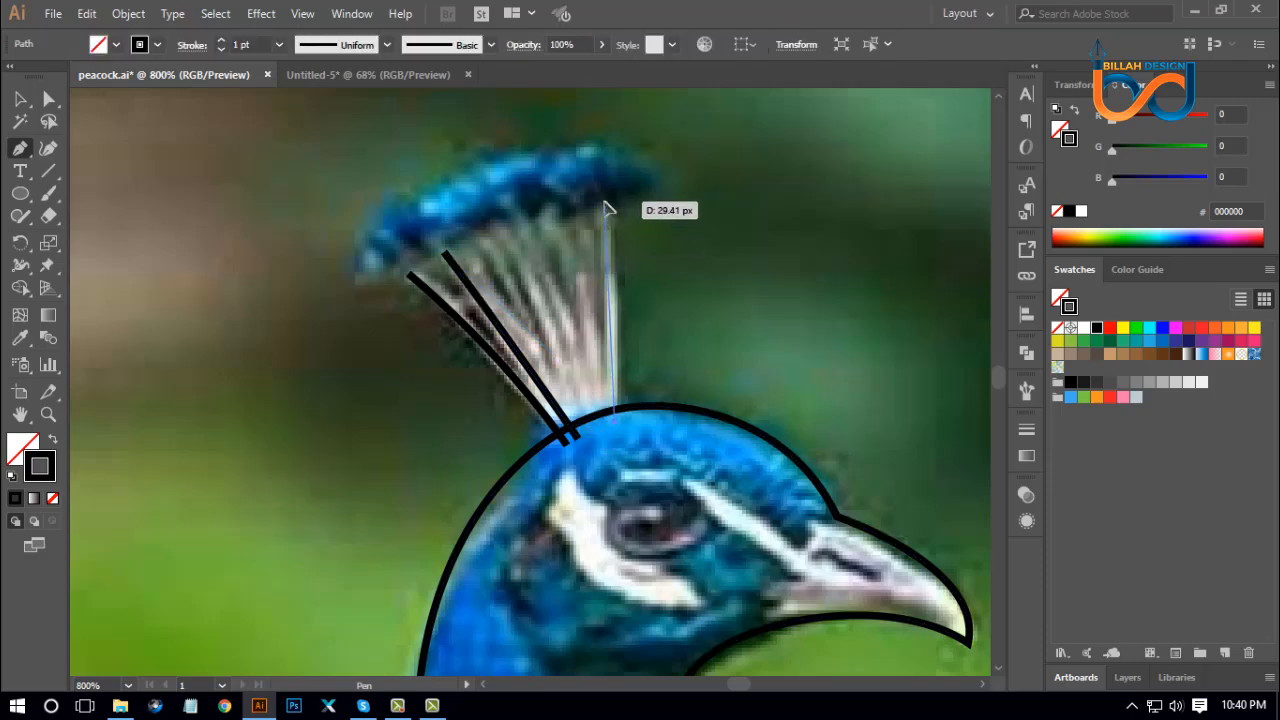
drag(606, 206, 596, 175)
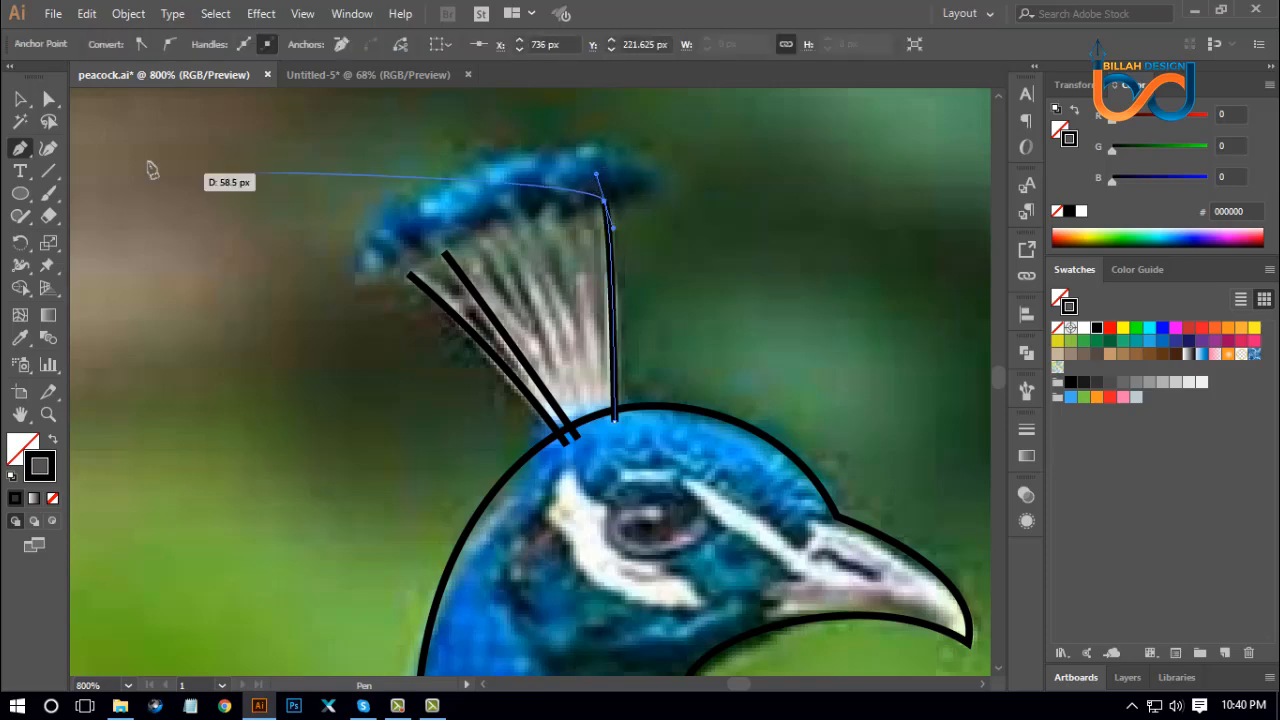
click(47, 97)
click(345, 250)
click(22, 98)
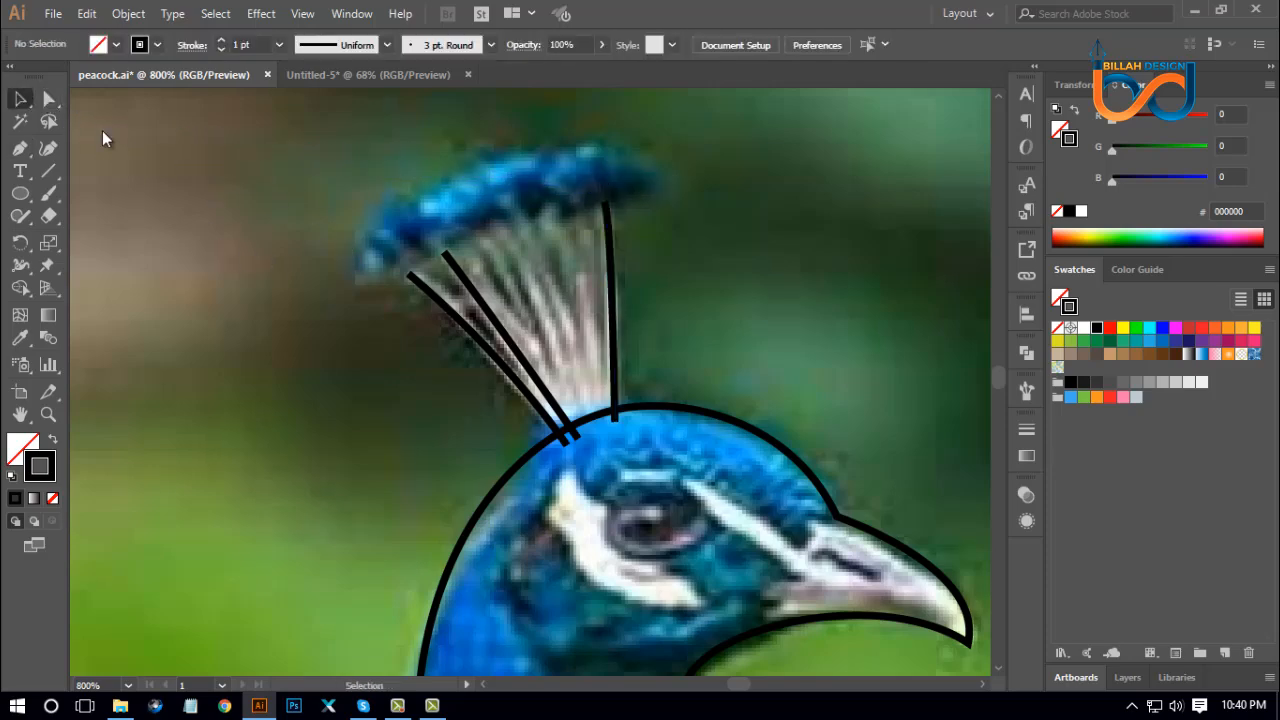
Step: Delete the frontmost and second stem paths, keeping only the rearmost crest stem
click(606, 270)
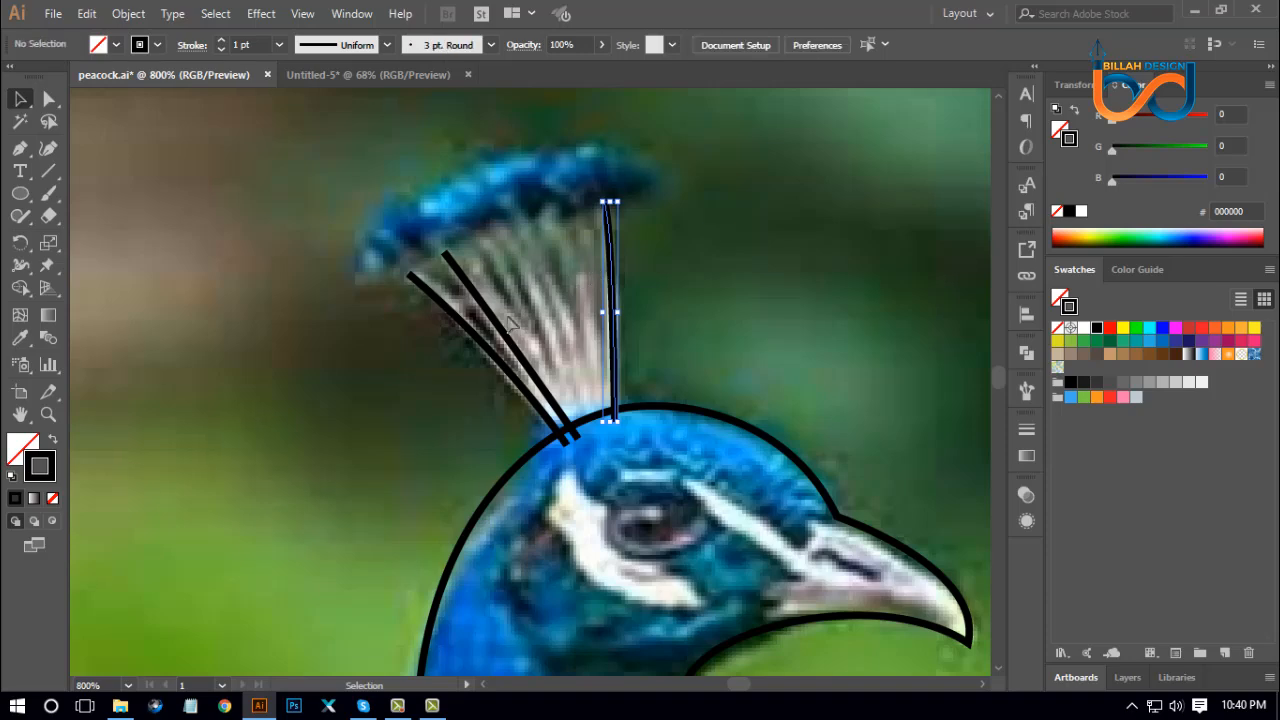
key(Delete)
drag(487, 310, 613, 268)
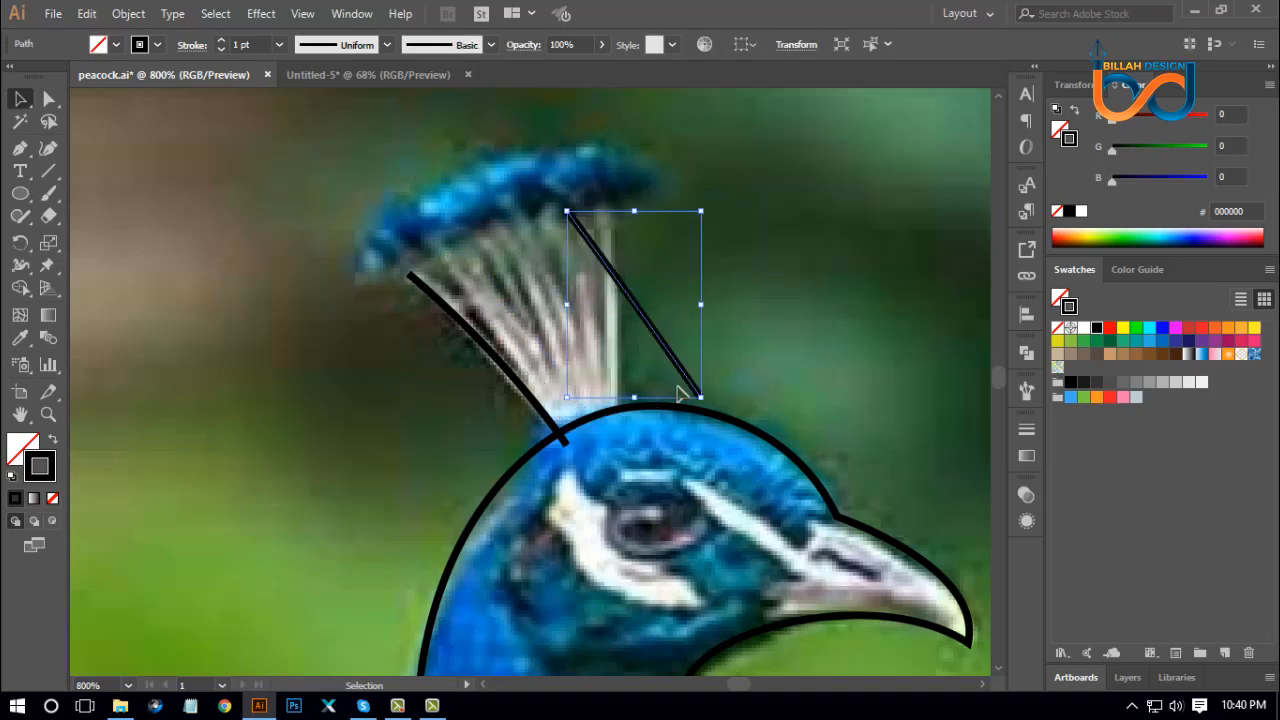
key(Delete)
Step: Set the rearmost crest stem's stroke weight to 1.5 pt and deselect it
click(486, 357)
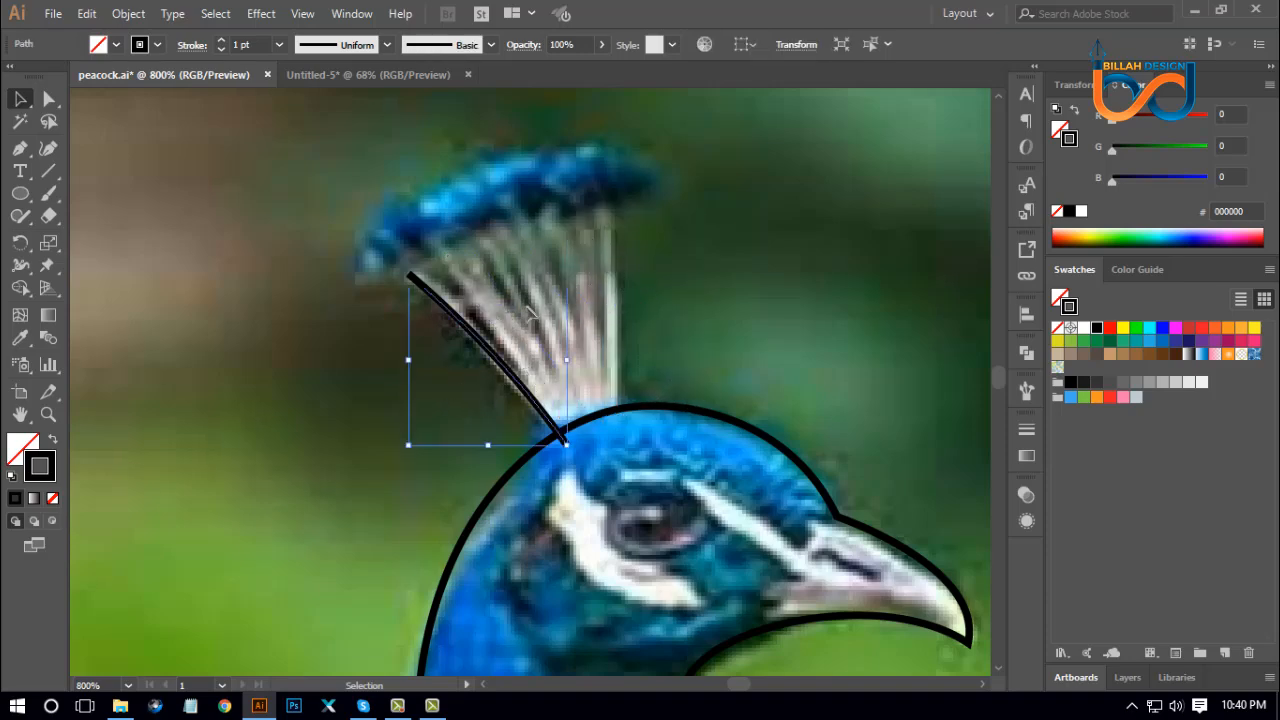
scroll(257, 45, down, 1)
click(248, 45)
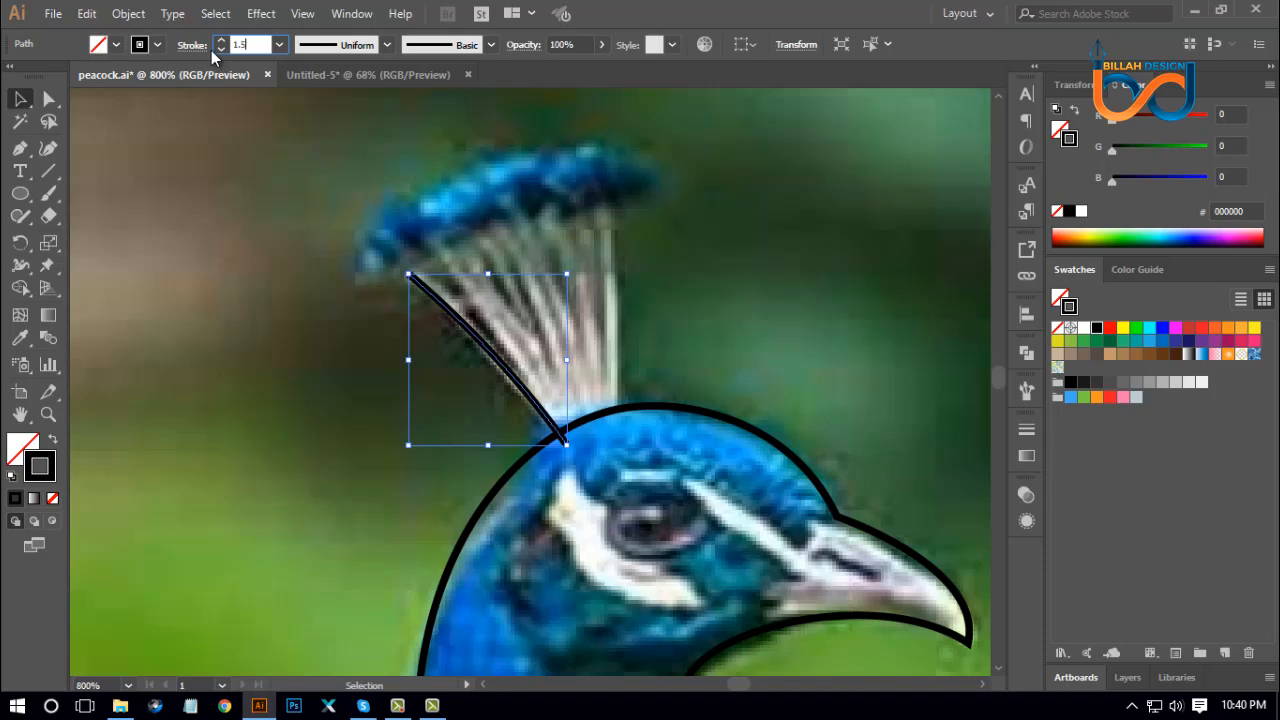
key(Return)
click(270, 345)
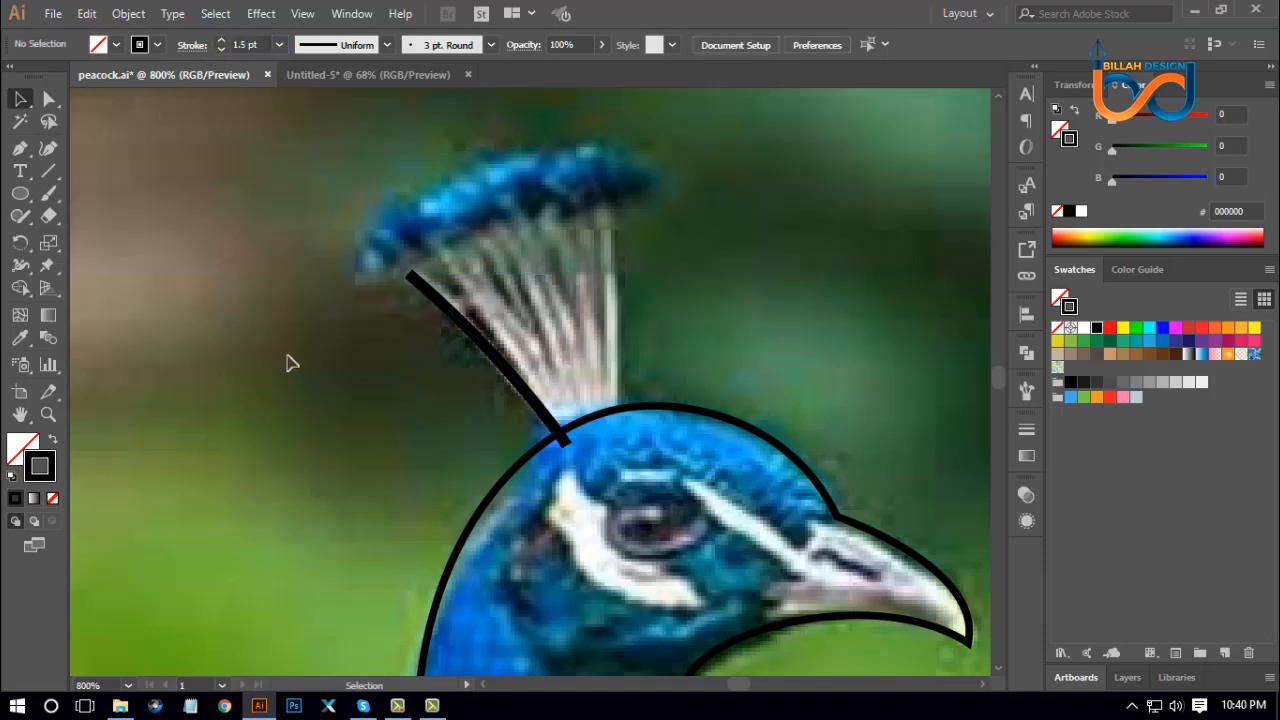
Step: Draw a circle about 4.25 px wide with the Ellipse tool at the tip of the rearmost crest stem
key(ctrl+equal)
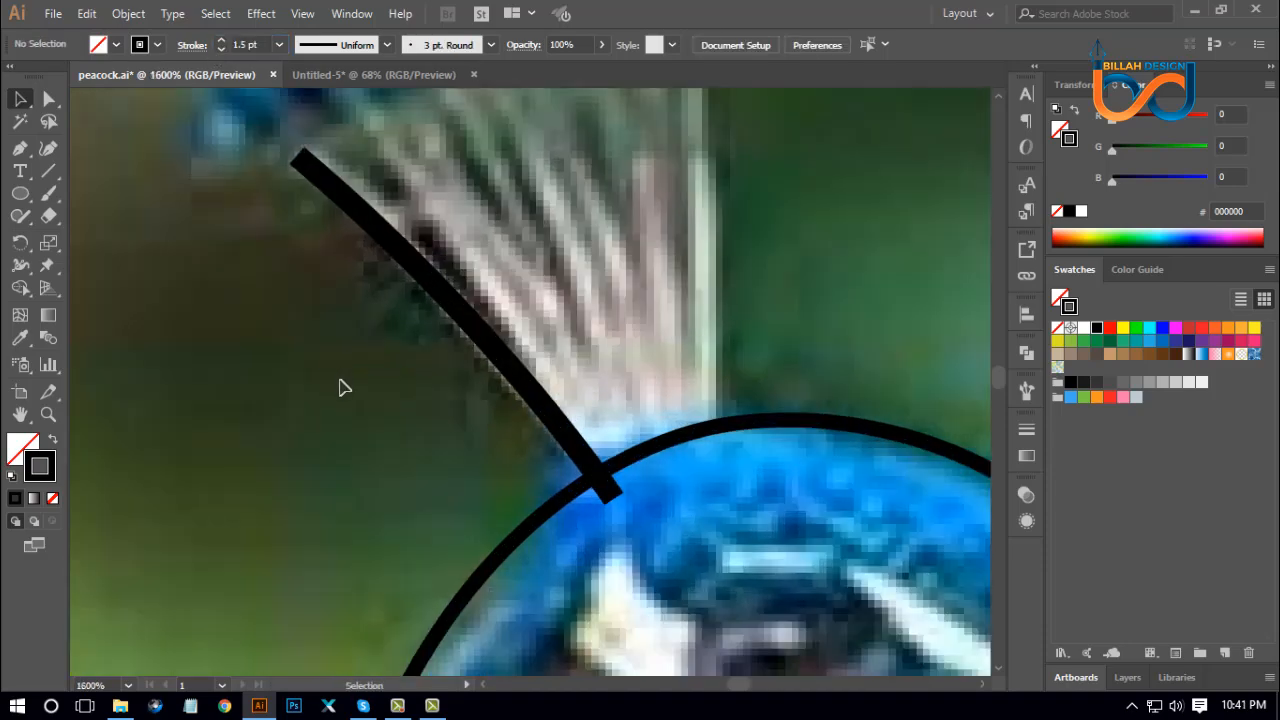
drag(337, 383, 428, 452)
click(20, 193)
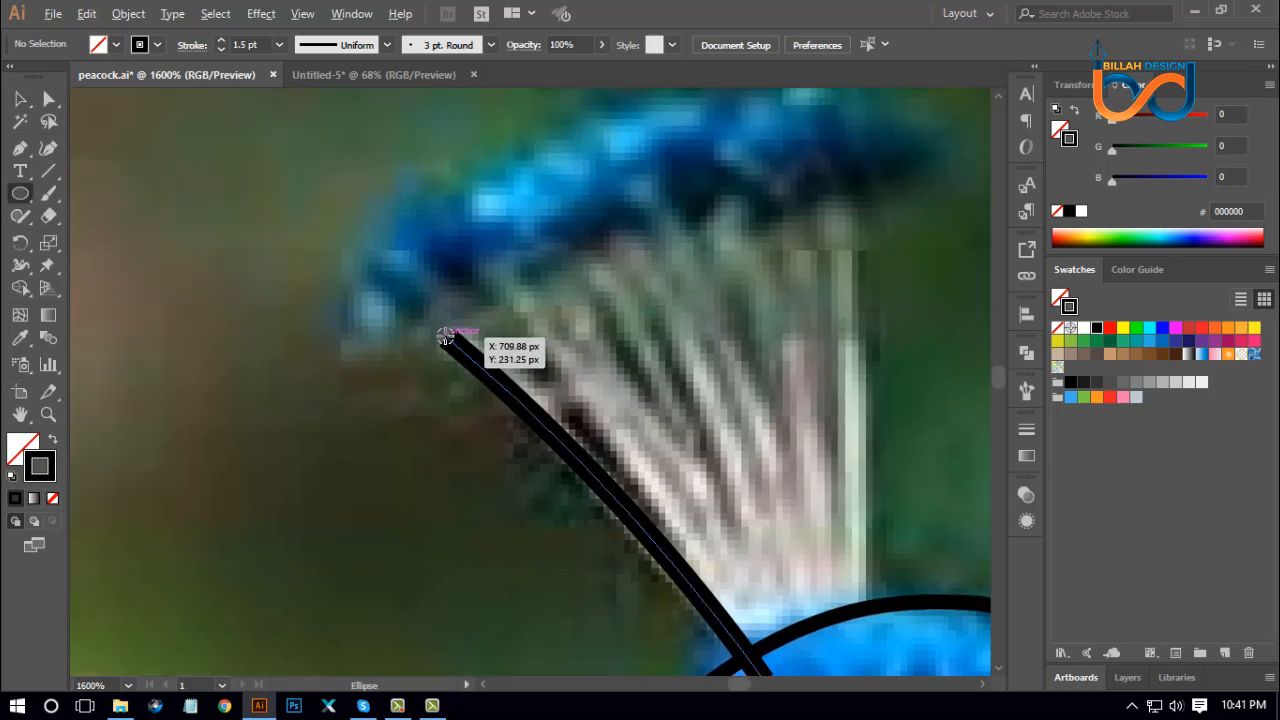
mouse_move(416, 305)
mouse_down()
mouse_move(479, 369)
mouse_move(429, 358)
mouse_up()
click(21, 101)
click(421, 407)
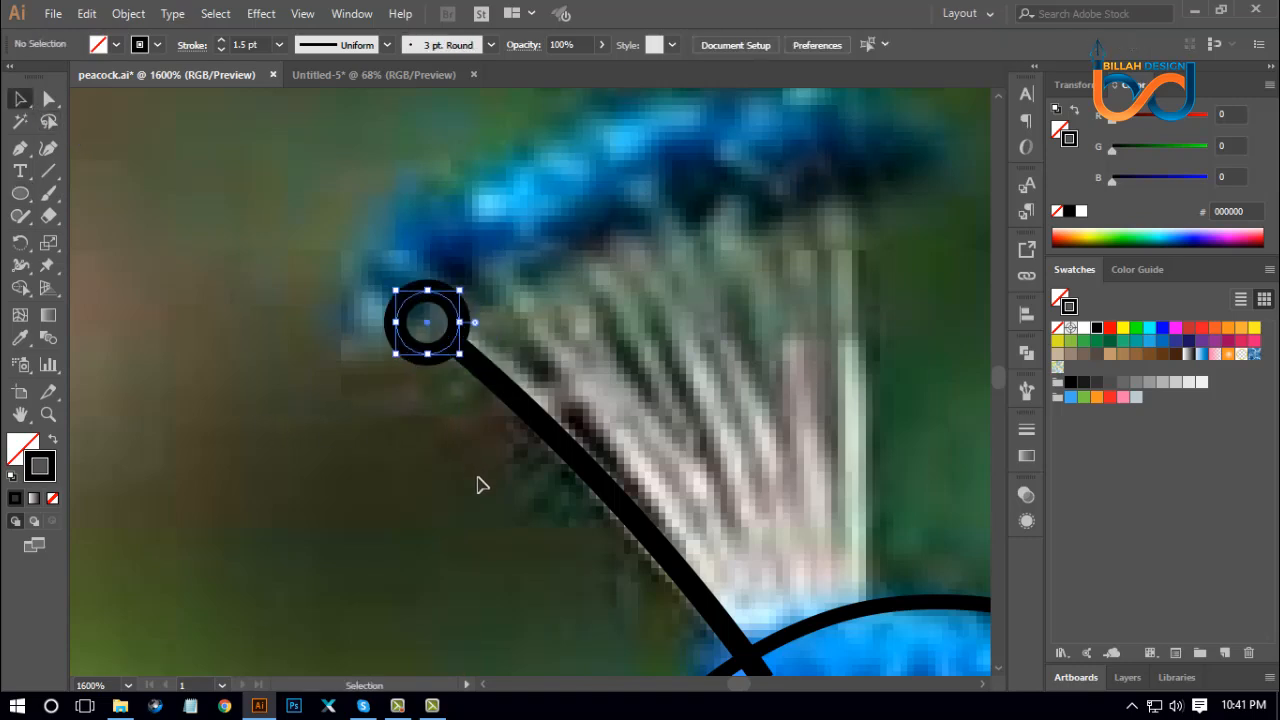
click(479, 482)
Step: Enlarge the circle at the crest stem's tip slightly and deselect it
key(ctrl+minus)
key(ctrl+minus)
key(ctrl+minus)
key(ctrl+minus)
key(ctrl+minus)
key(ctrl+minus)
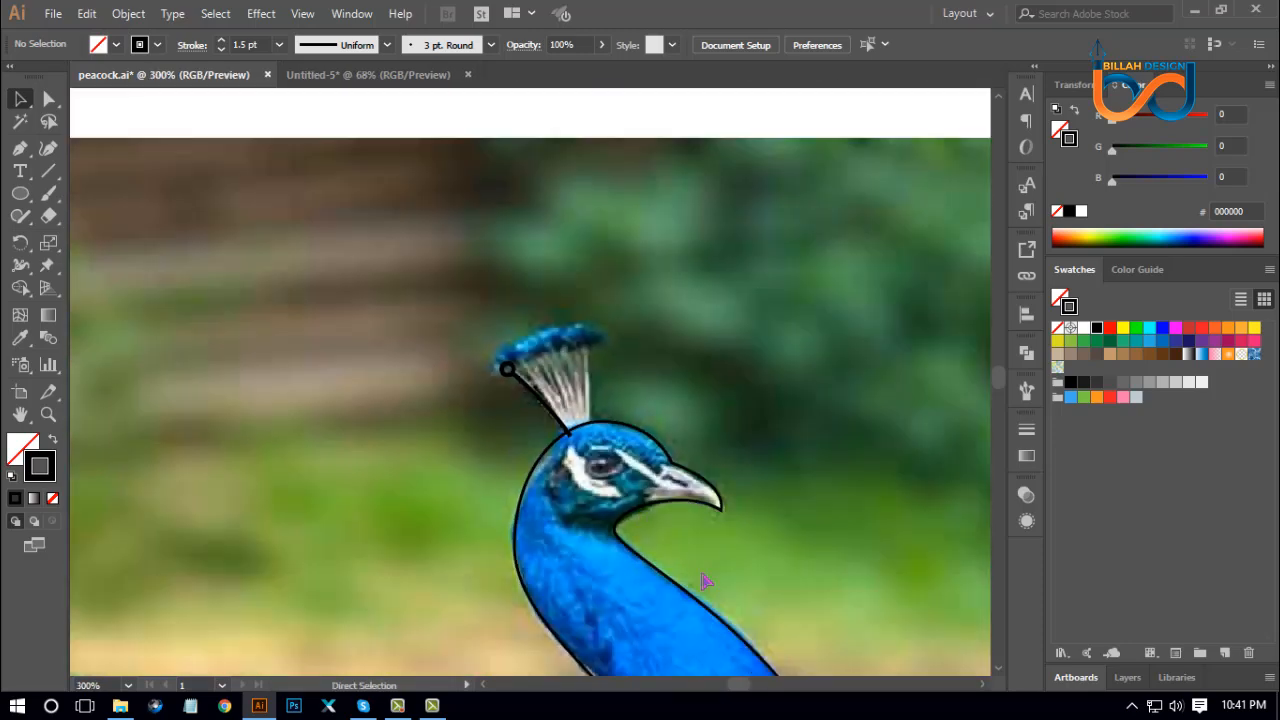
key(ctrl+plus)
key(ctrl+plus)
key(ctrl+plus)
key(ctrl+plus)
key(ctrl+plus)
key(ctrl+plus)
key(ctrl+plus)
key(ctrl+plus)
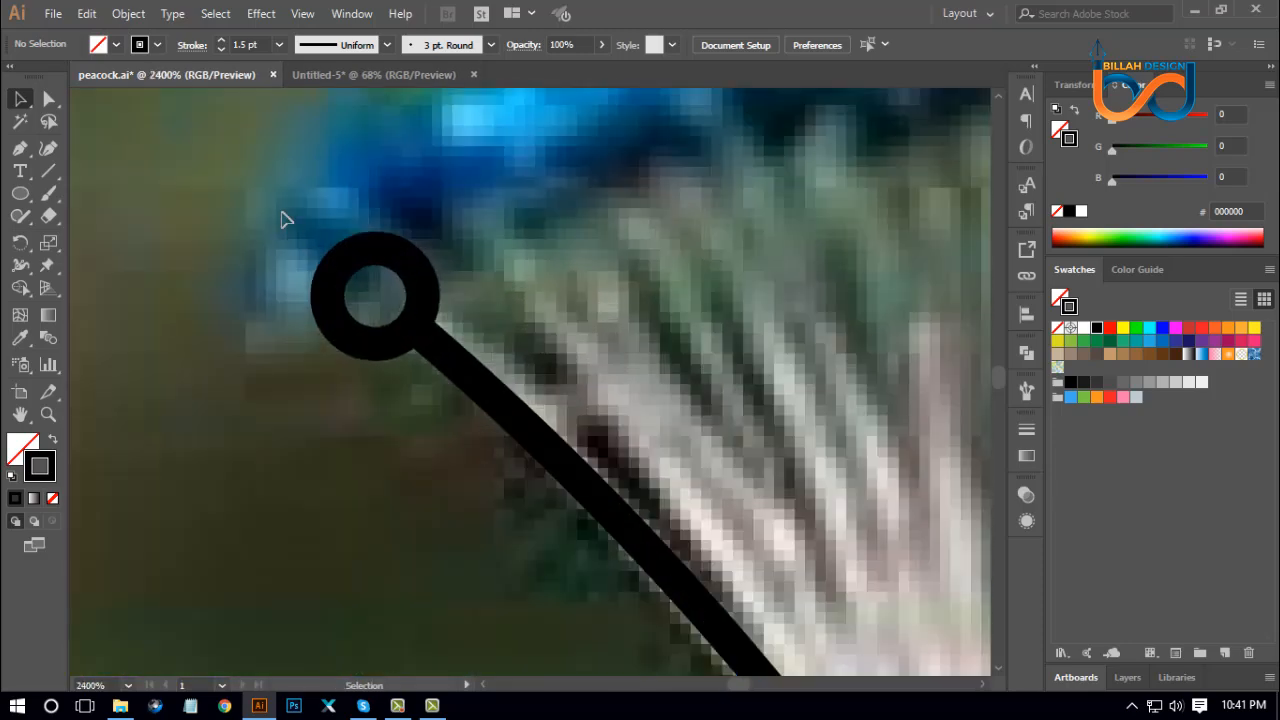
click(338, 255)
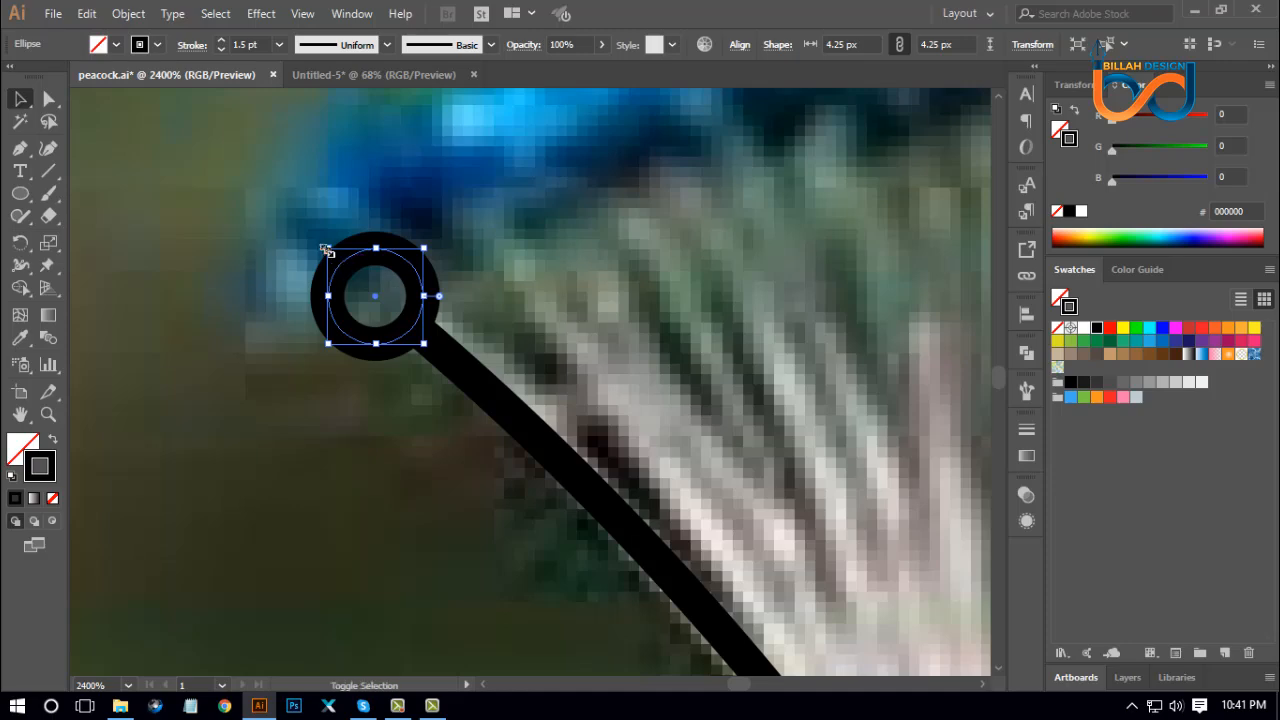
drag(327, 247, 320, 240)
click(449, 517)
Step: Expand the fill and stroke of the rearmost crest stem and its tip circle into filled shapes
key(ctrl+minus)
key(ctrl+minus)
key(ctrl+minus)
key(ctrl+minus)
key(ctrl+minus)
key(ctrl+minus)
key(ctrl+minus)
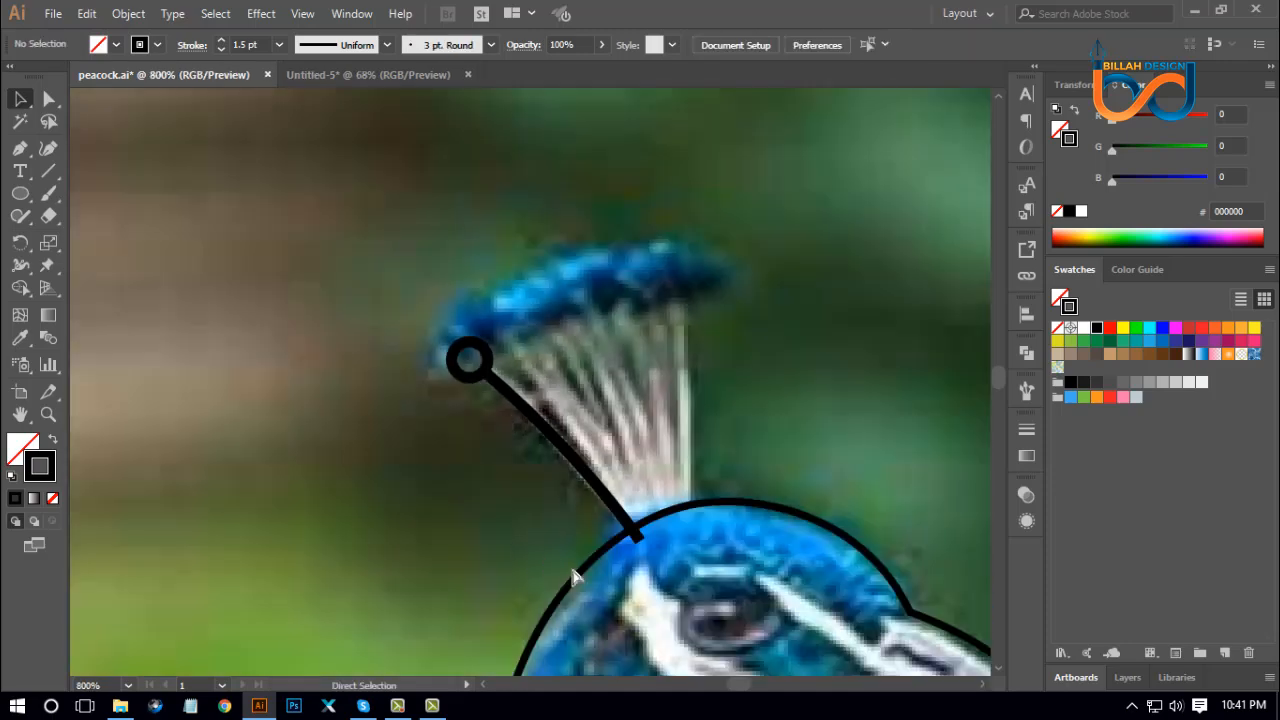
key(ctrl+plus)
key(ctrl+plus)
key(ctrl+plus)
key(ctrl+plus)
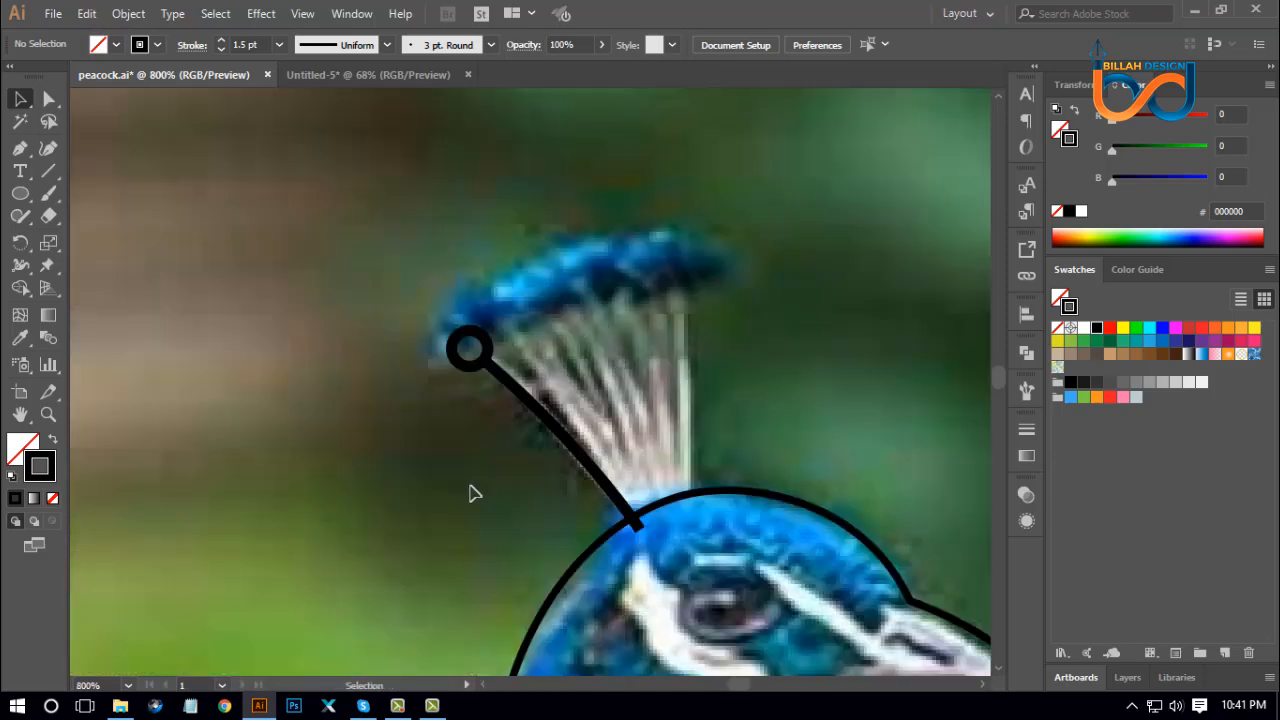
drag(381, 287, 560, 426)
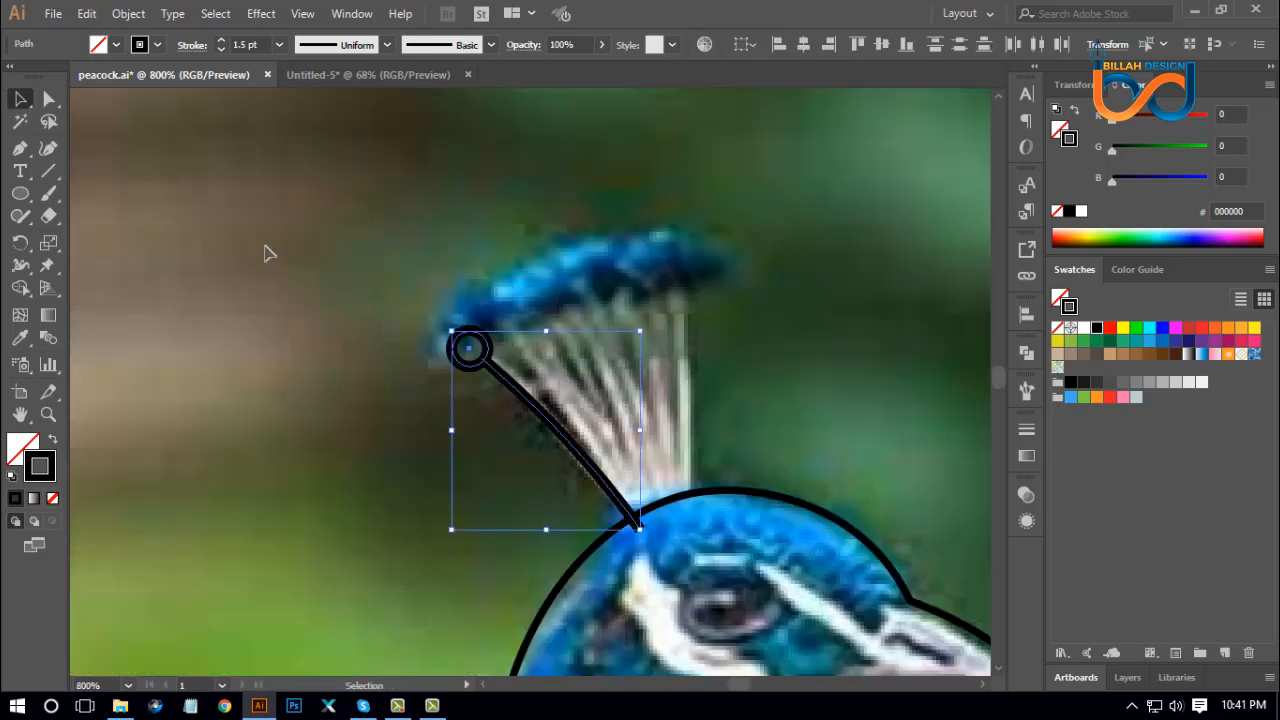
click(127, 13)
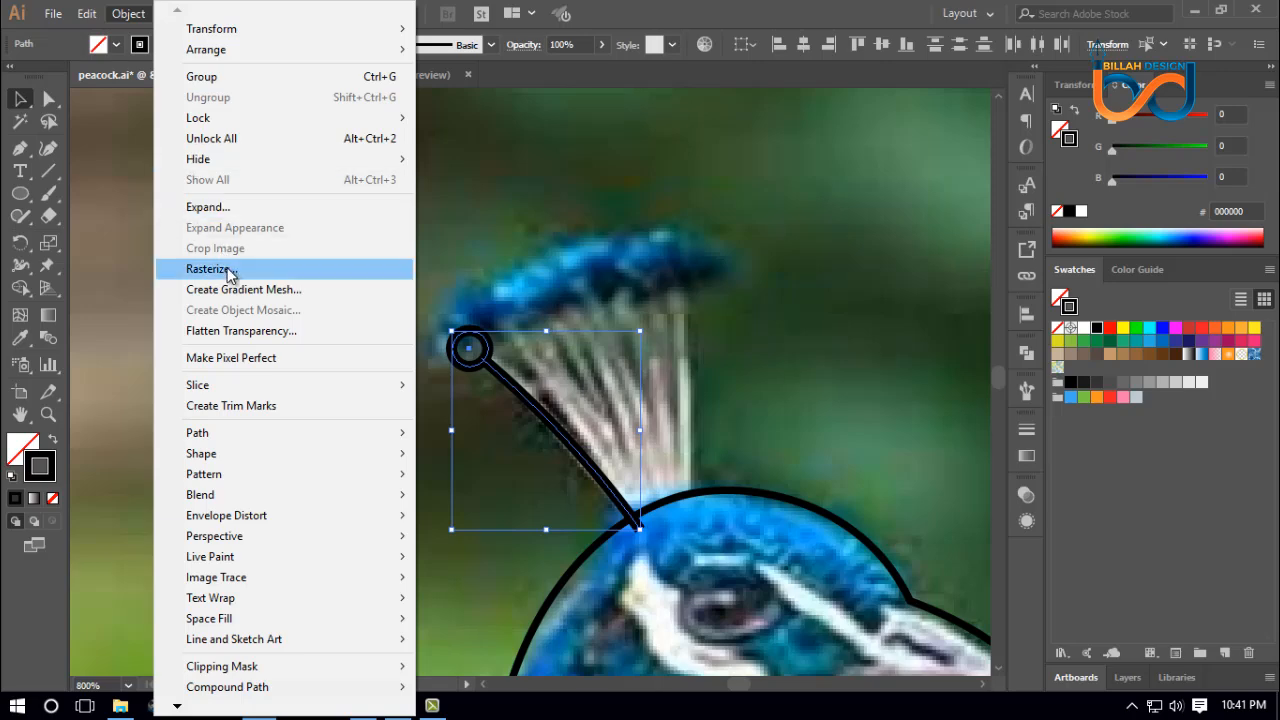
click(208, 207)
click(592, 457)
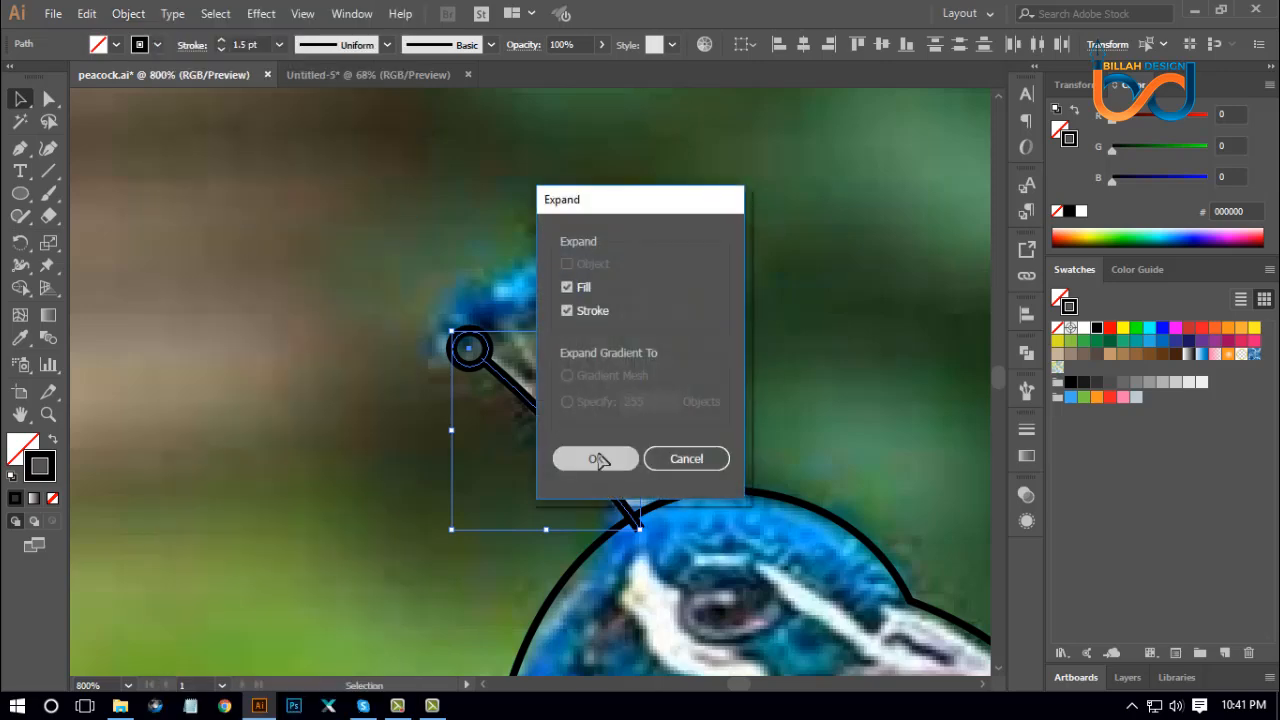
Step: Unite the expanded stem and tip circle into a single feather shape with Pathfinder
click(1026, 352)
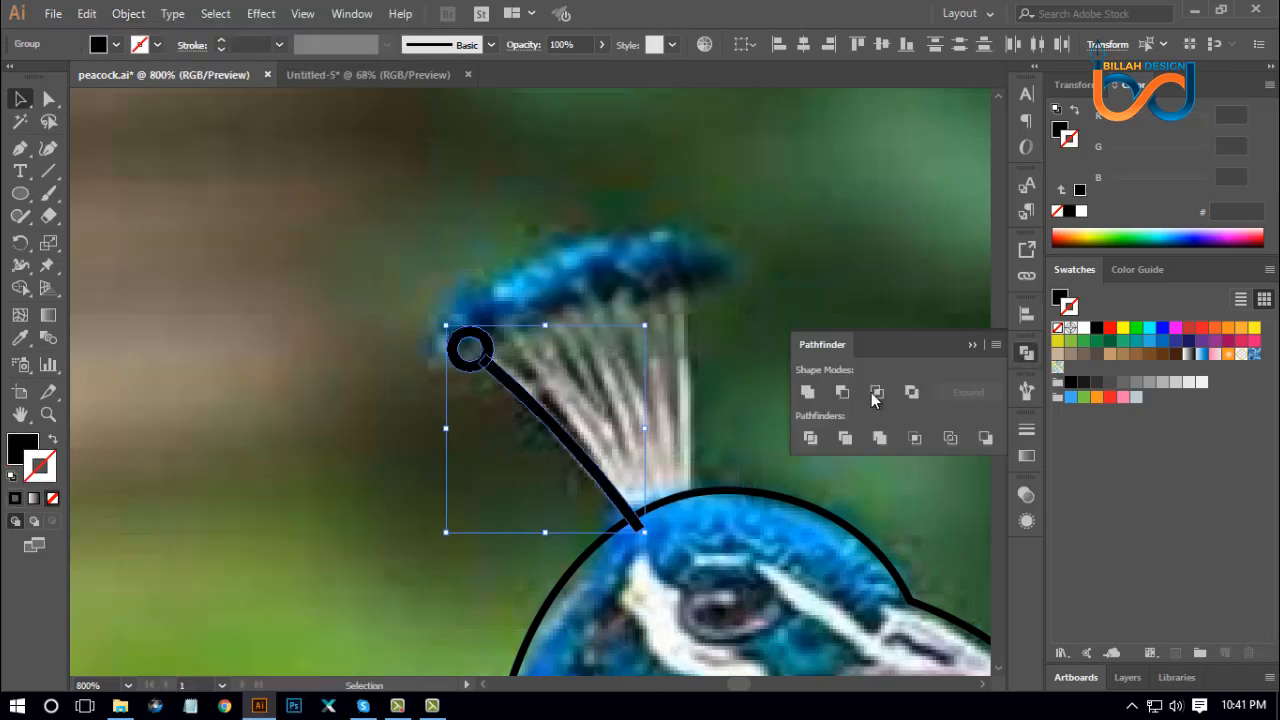
click(808, 393)
click(1026, 352)
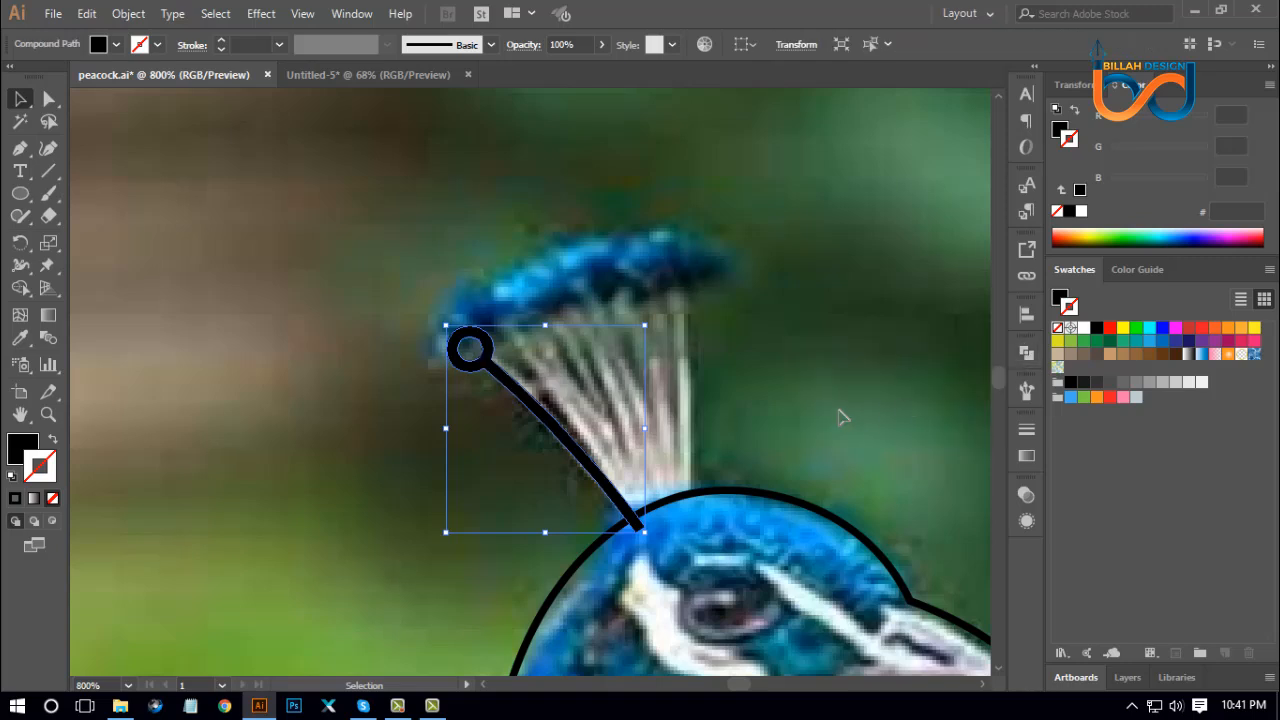
click(731, 452)
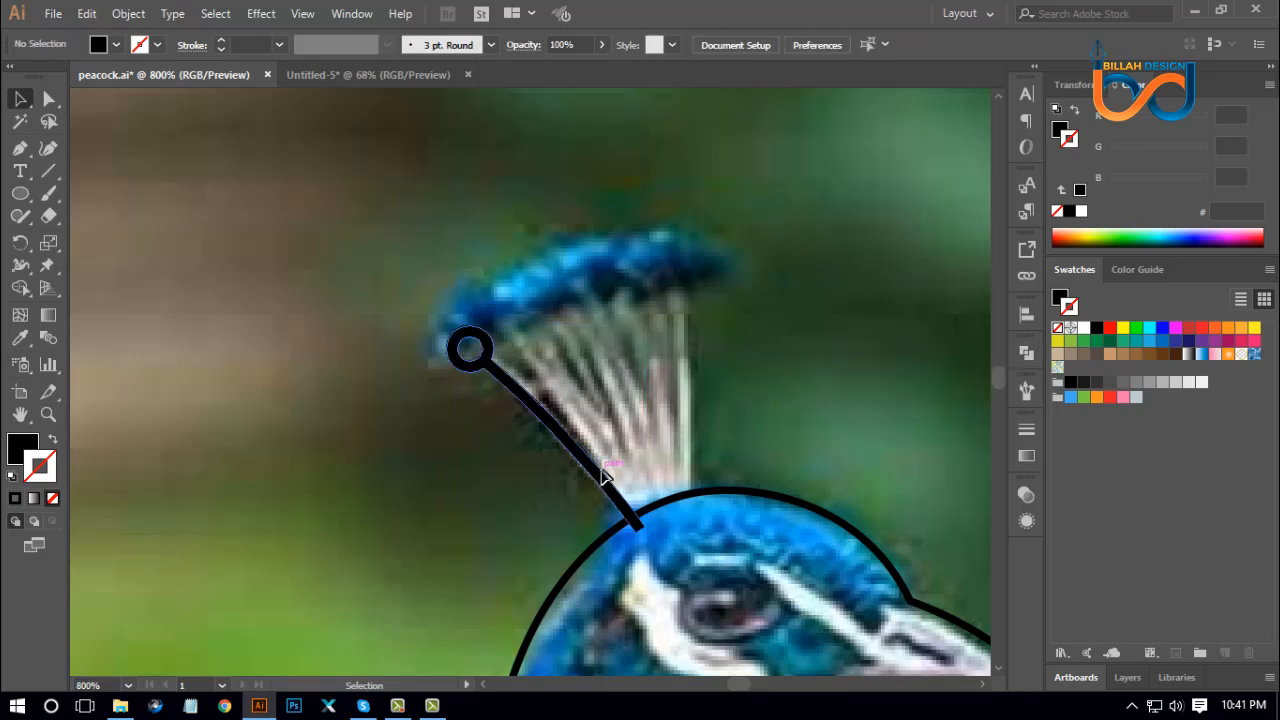
Step: Duplicate the rearmost crest feather, then rotate and position the copy over the photo as the second feather
drag(603, 476, 647, 447)
drag(698, 297, 709, 347)
click(666, 408)
drag(594, 400, 578, 414)
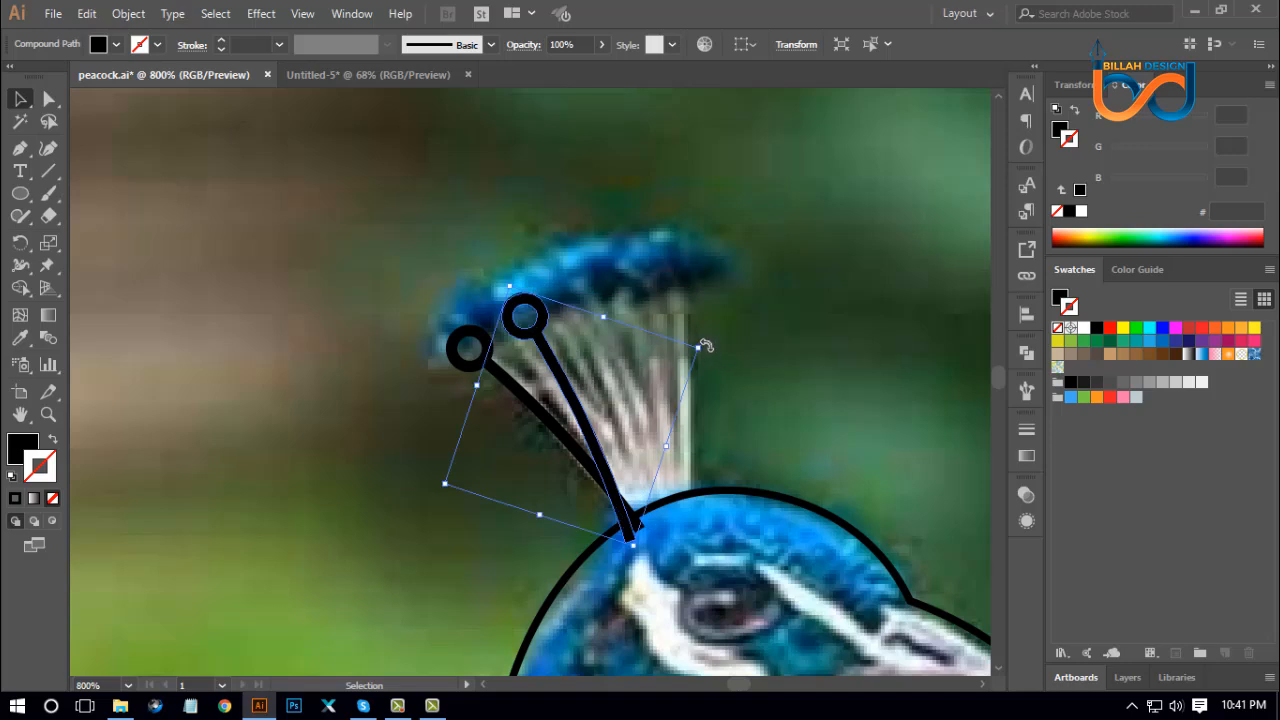
drag(706, 345, 774, 329)
click(566, 357)
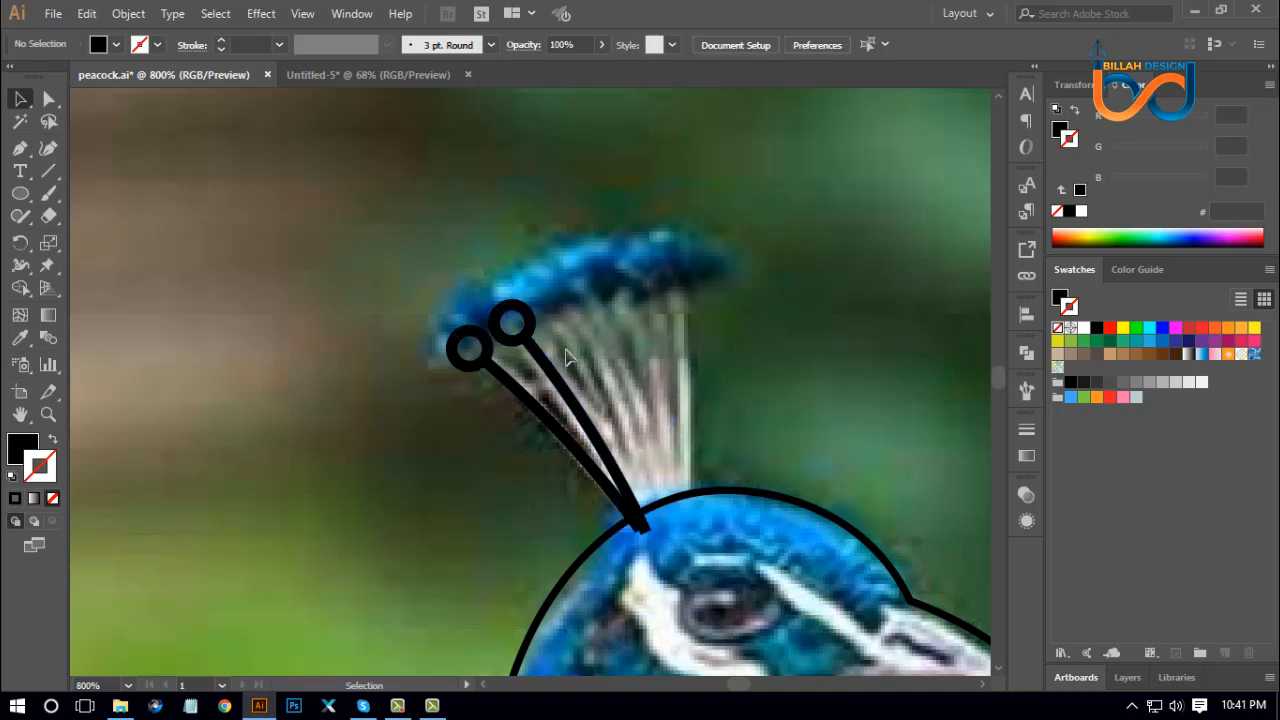
click(531, 341)
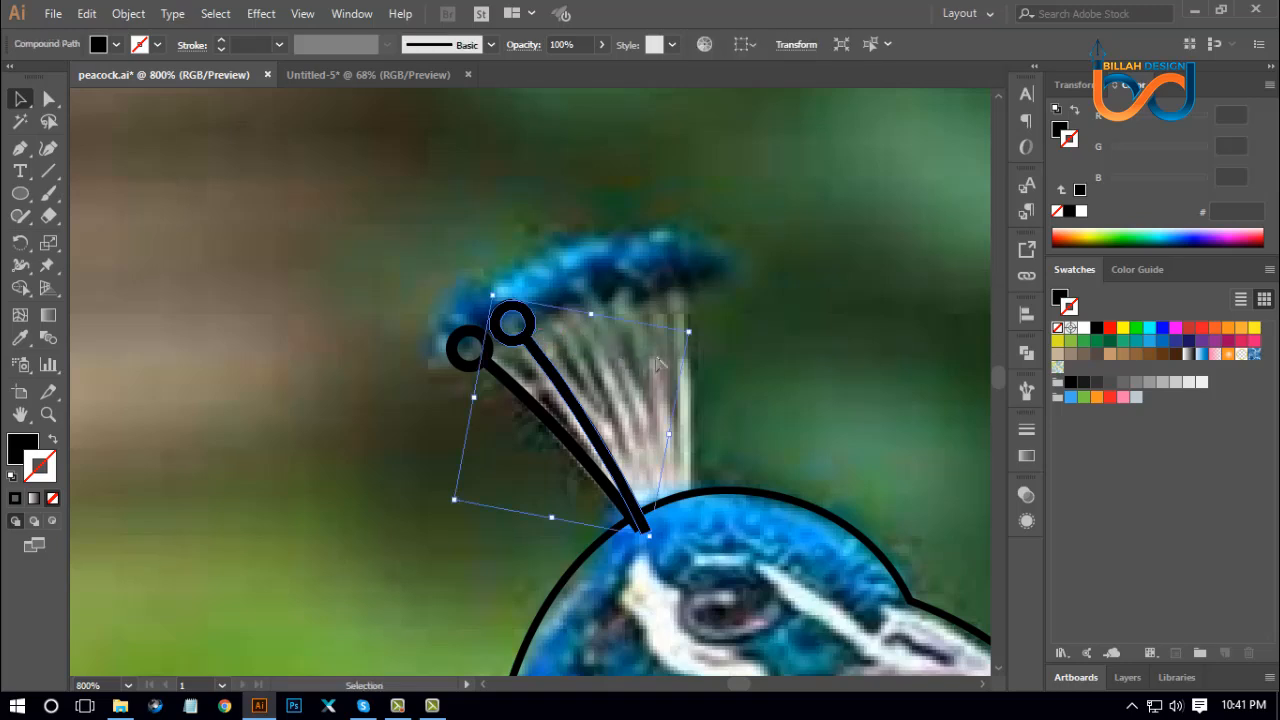
click(668, 428)
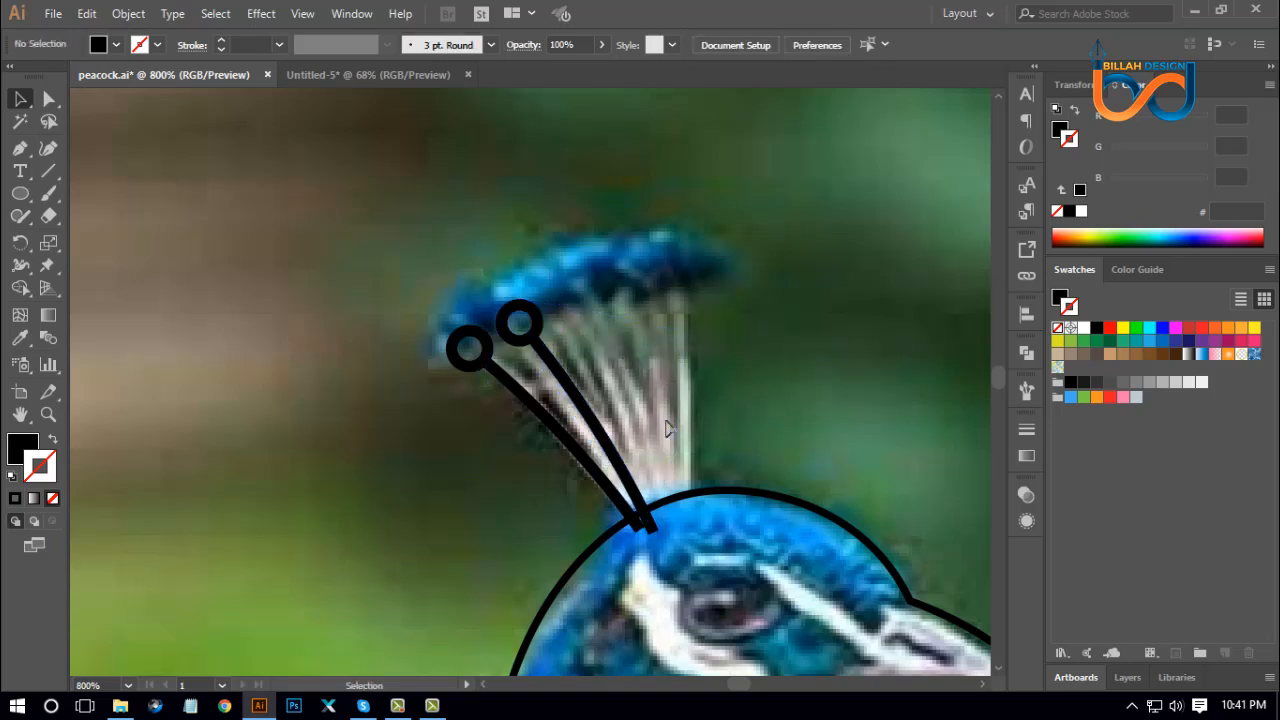
Step: Duplicate the second crest feather, then rotate the copy clockwise and position it as the third feather
drag(584, 406, 632, 382)
drag(757, 309, 837, 366)
click(705, 406)
drag(640, 410, 631, 419)
click(715, 400)
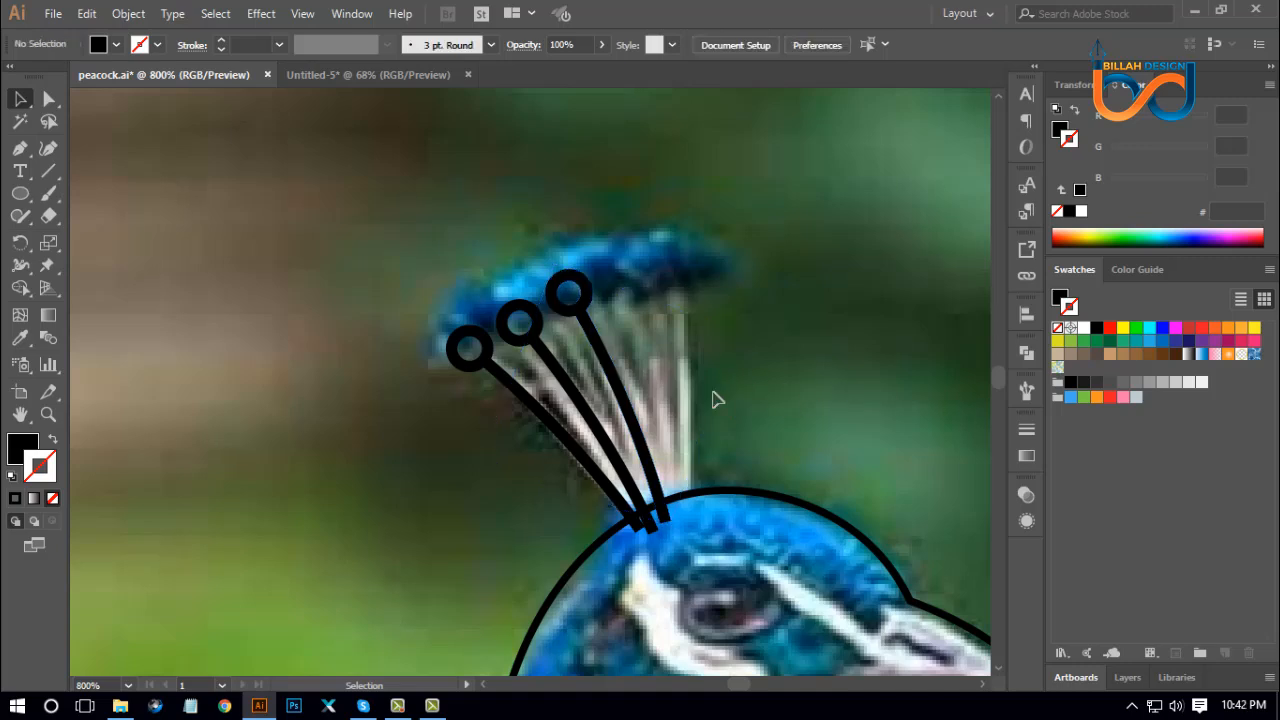
Step: Duplicate the third crest feather and rotate the copy clockwise to form the fourth feather
alt+drag(617, 376, 668, 369)
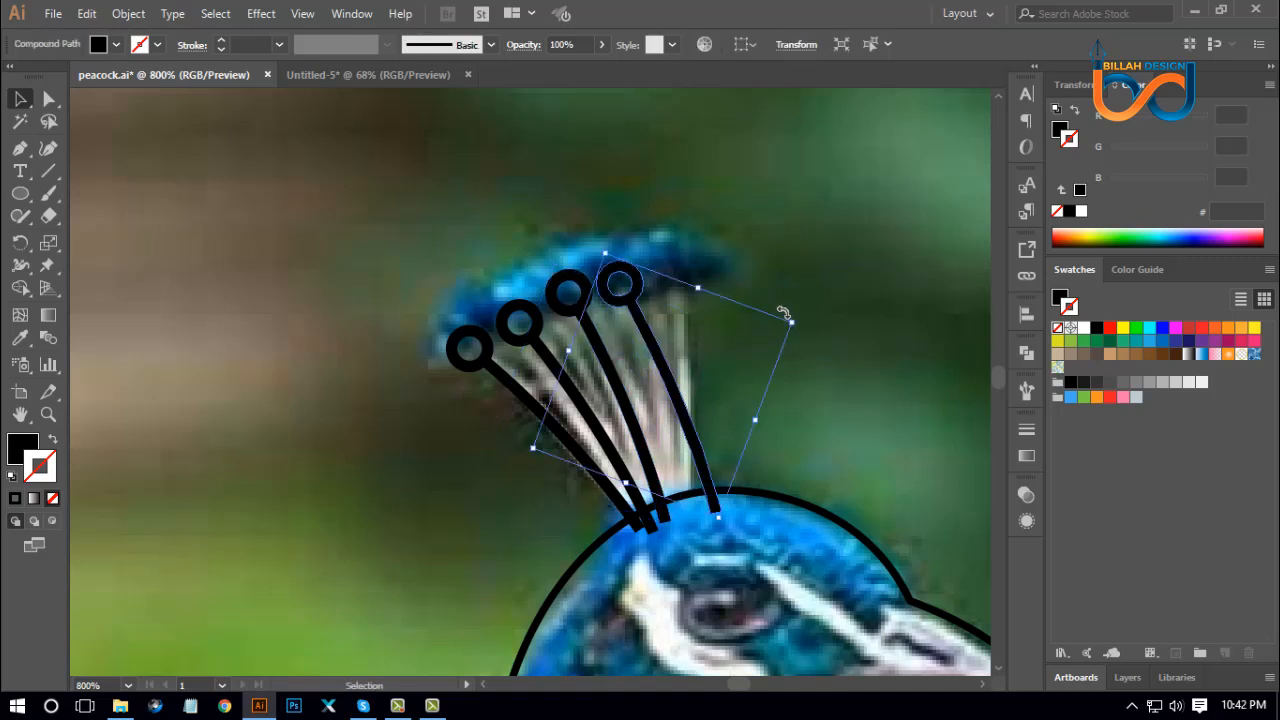
drag(804, 320, 809, 357)
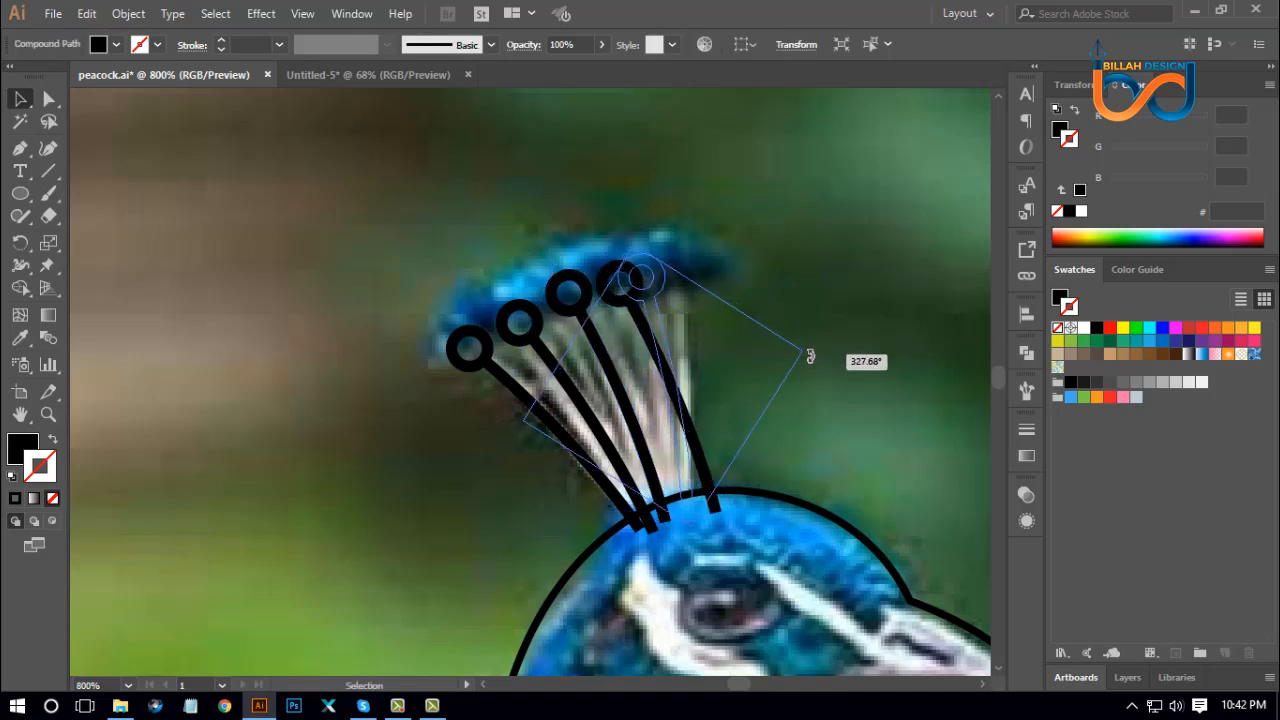
click(694, 357)
Step: Duplicate the fourth crest feather, then rotate the copy upright and position it as the frontmost feather
drag(658, 345, 699, 292)
click(811, 371)
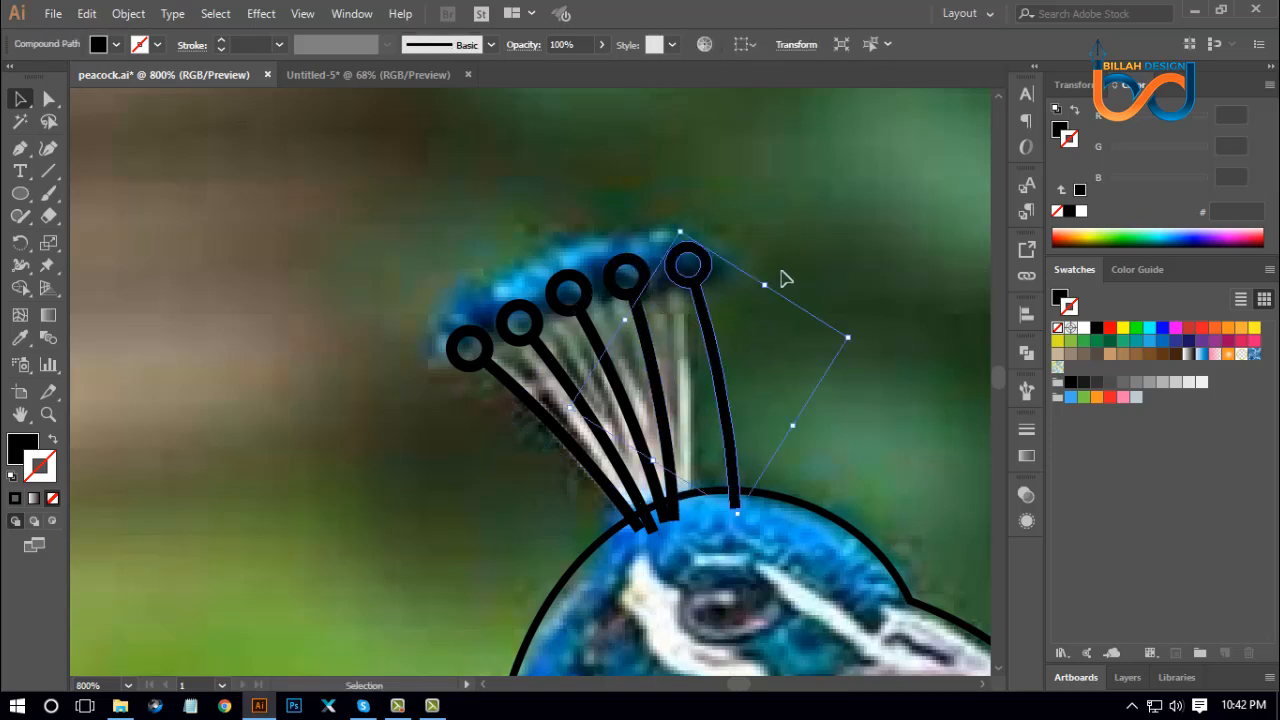
drag(857, 343, 897, 400)
click(734, 354)
drag(714, 337, 690, 345)
click(797, 385)
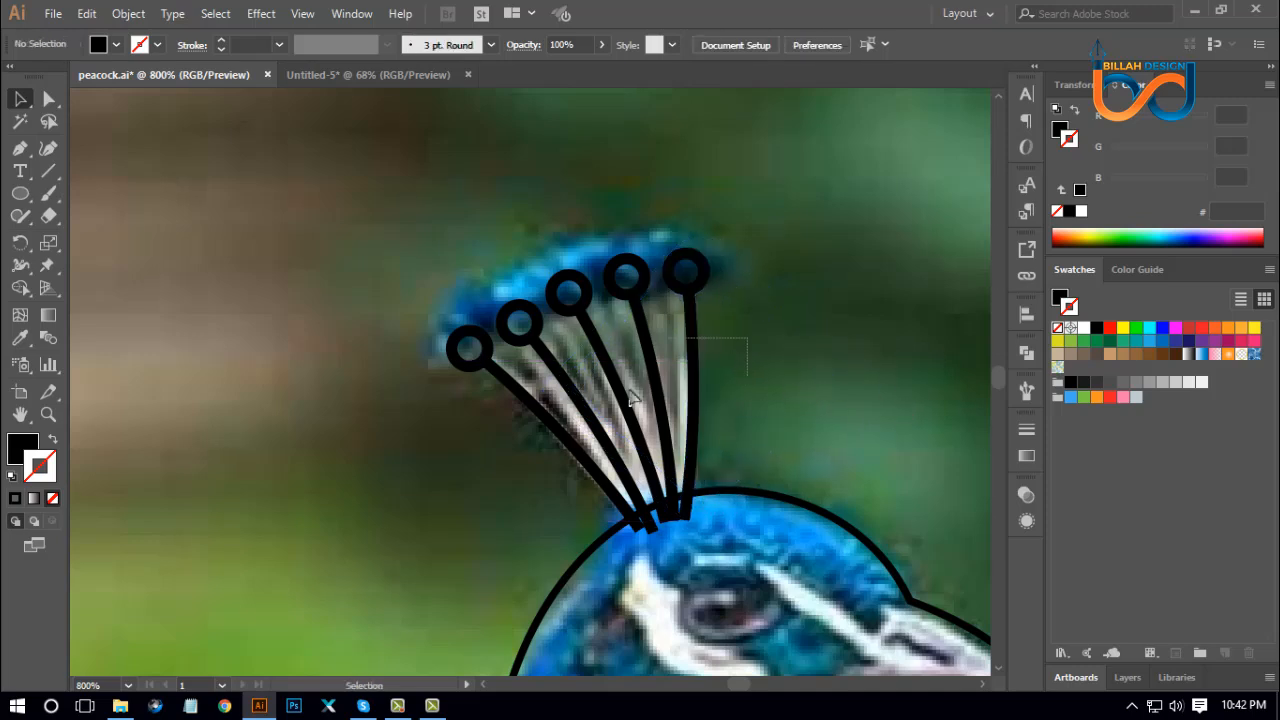
Step: Shift the three front crest feathers together slightly toward the rear ones to even out the spacing, and deselect
click(645, 418)
drag(688, 430, 686, 435)
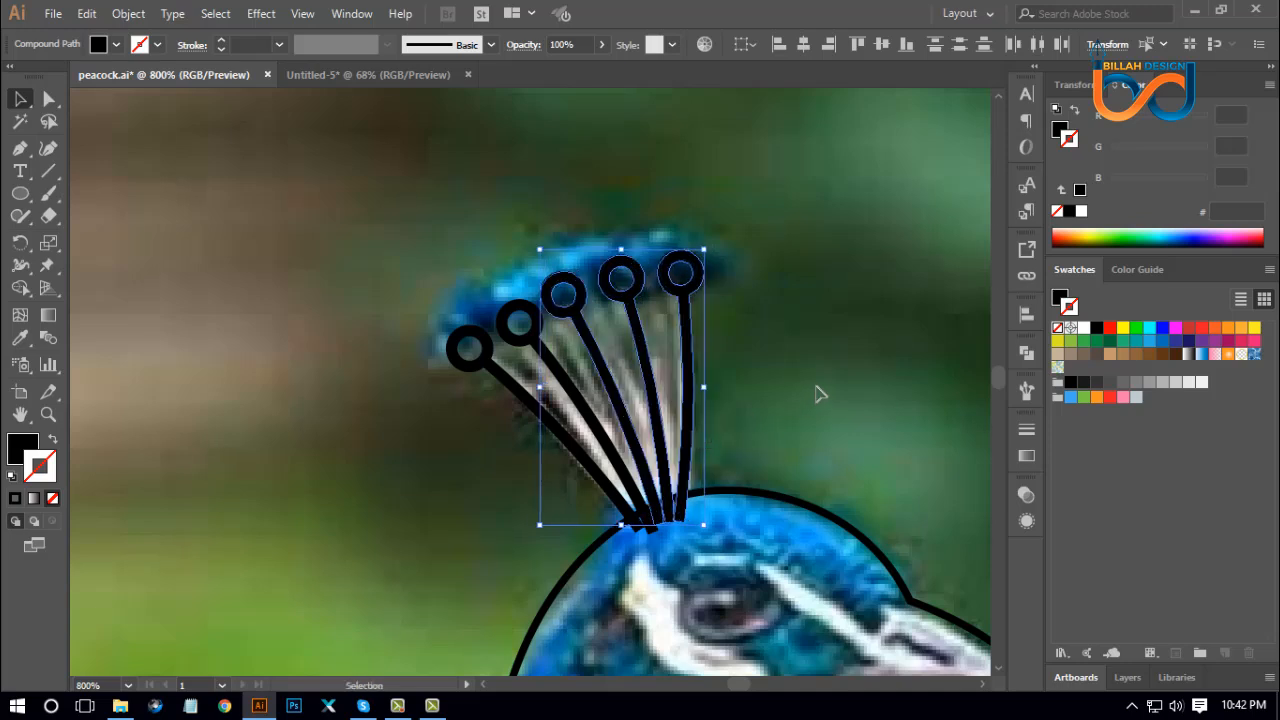
click(818, 387)
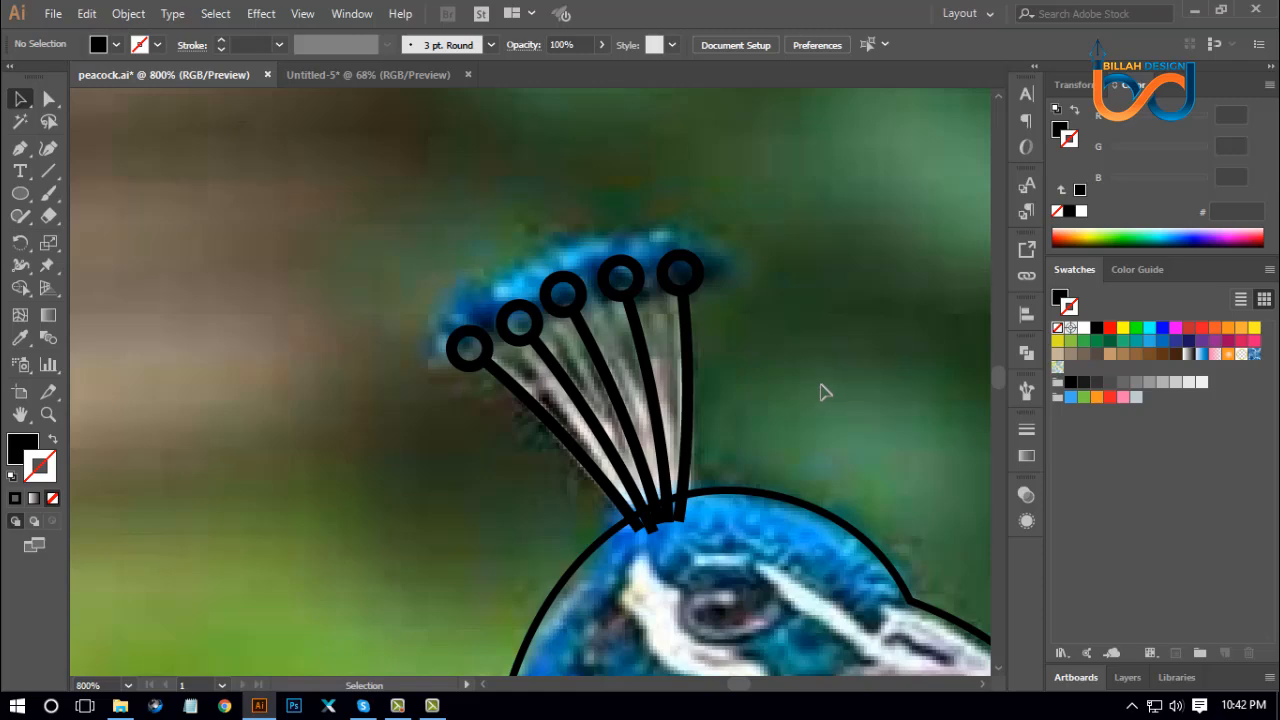
Step: Move the peacock photo off the traced outline and delete it
key(ctrl+minus)
key(ctrl+minus)
key(ctrl+minus)
key(ctrl+minus)
key(ctrl+minus)
key(ctrl+minus)
key(ctrl+minus)
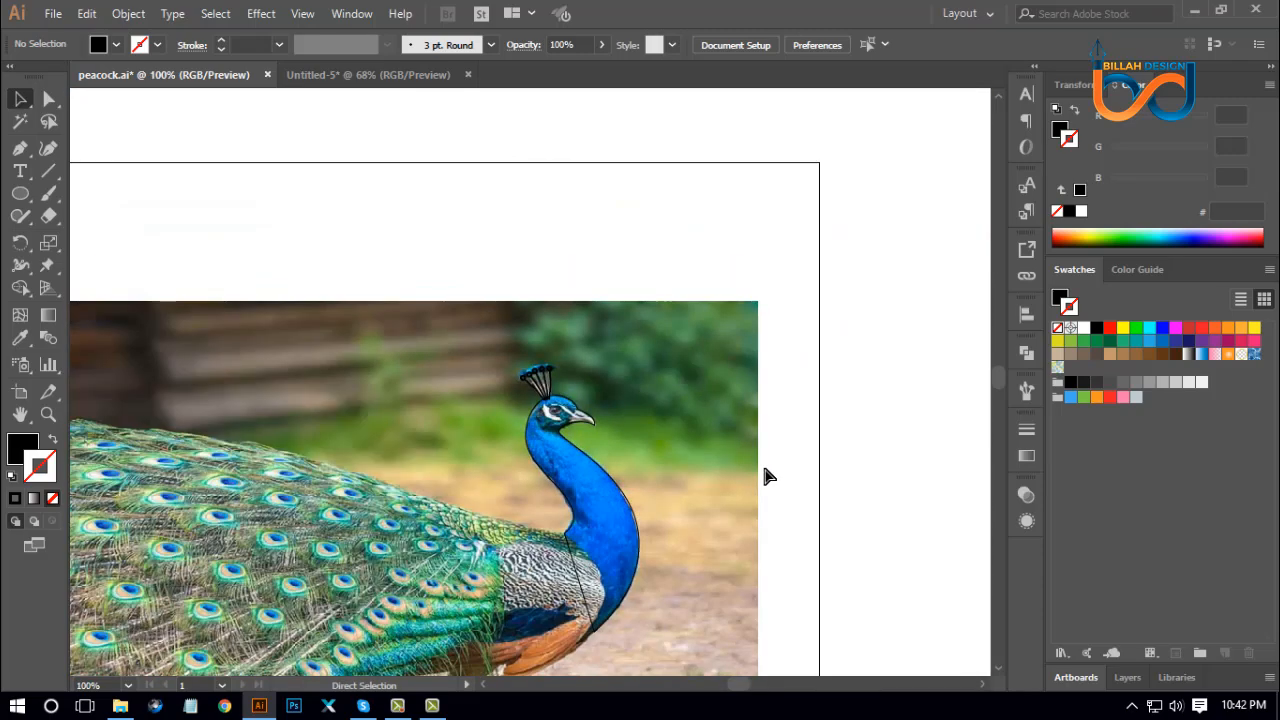
drag(655, 513, 683, 476)
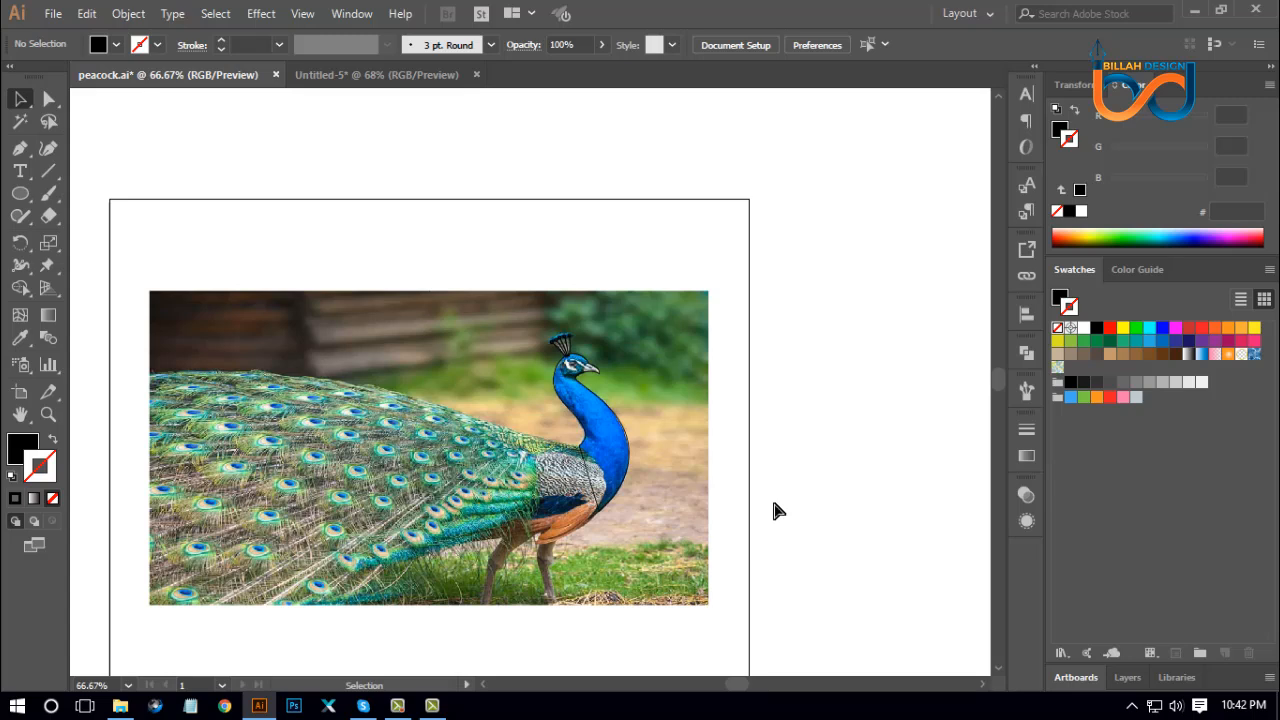
key(alt)
drag(703, 330, 482, 284)
drag(463, 329, 463, 470)
drag(466, 450, 466, 355)
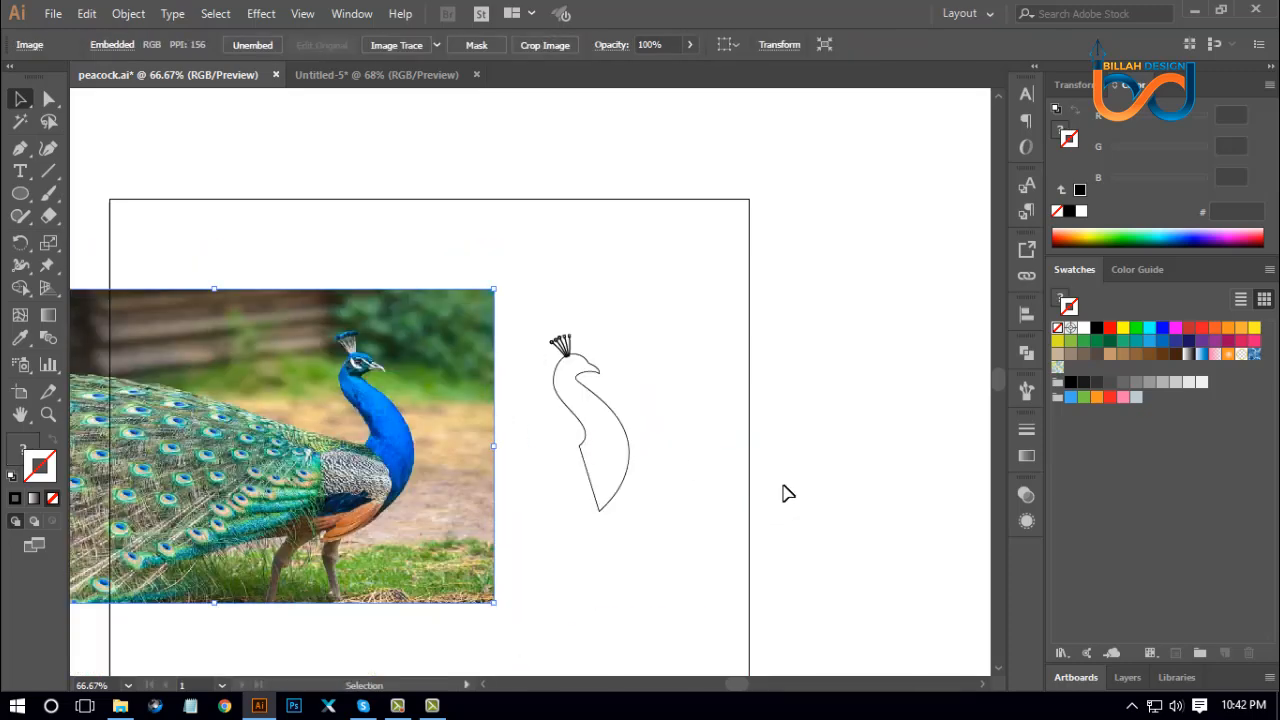
key(Delete)
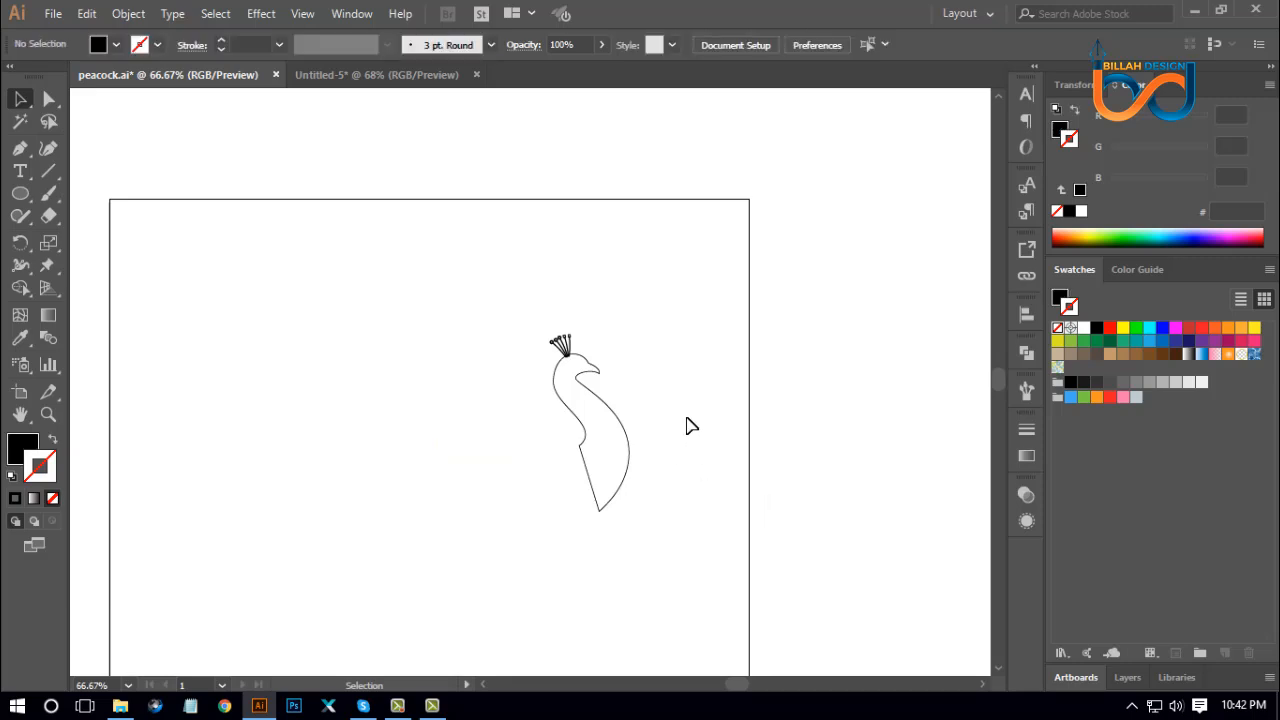
Step: Swap the fill and stroke of the head-and-neck path to give it a solid black fill without an outline
drag(686, 426, 540, 518)
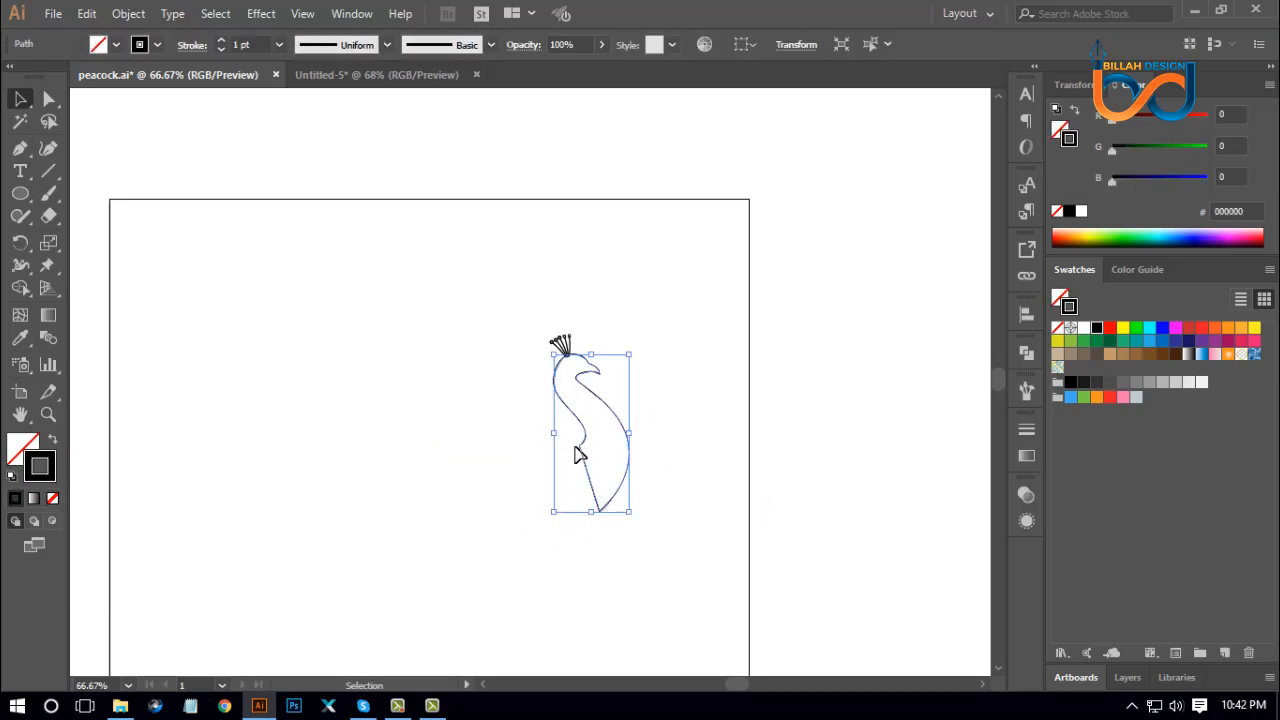
click(55, 441)
click(545, 582)
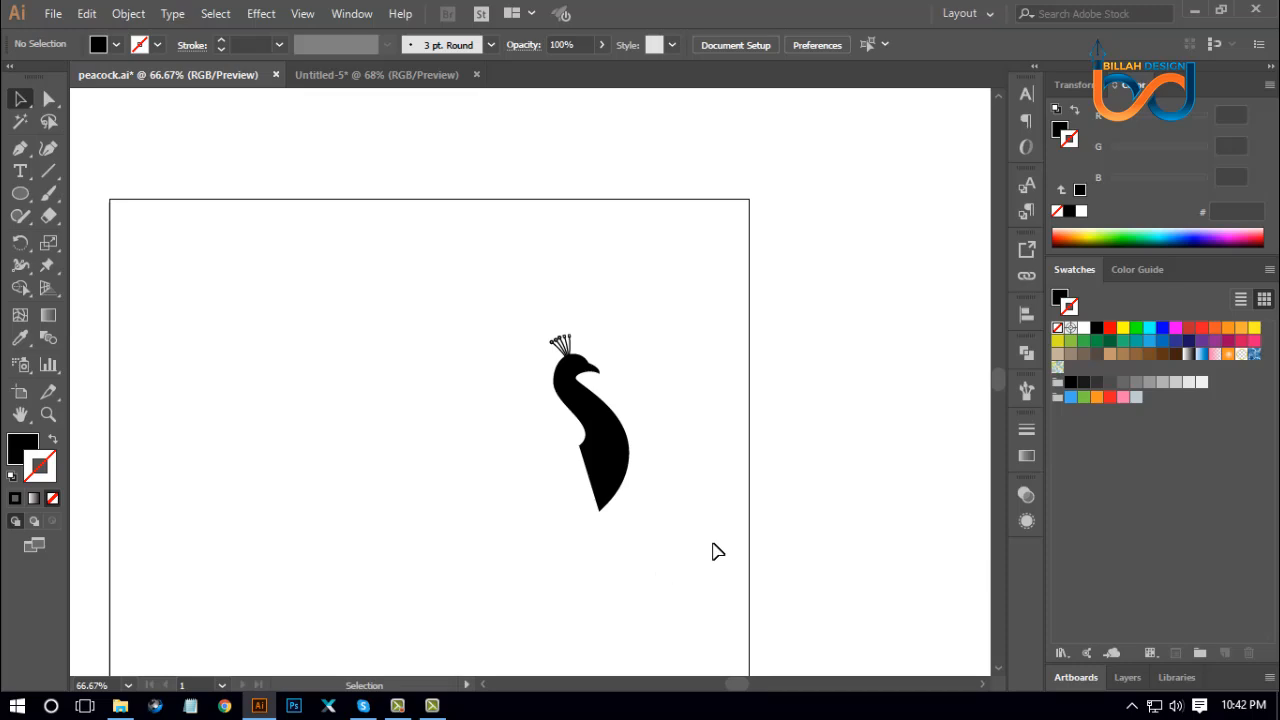
drag(688, 344, 510, 530)
click(755, 494)
Step: Examine the filled silhouette and its crest both close up and from a distance
key(ctrl+equal)
key(ctrl+equal)
key(ctrl+equal)
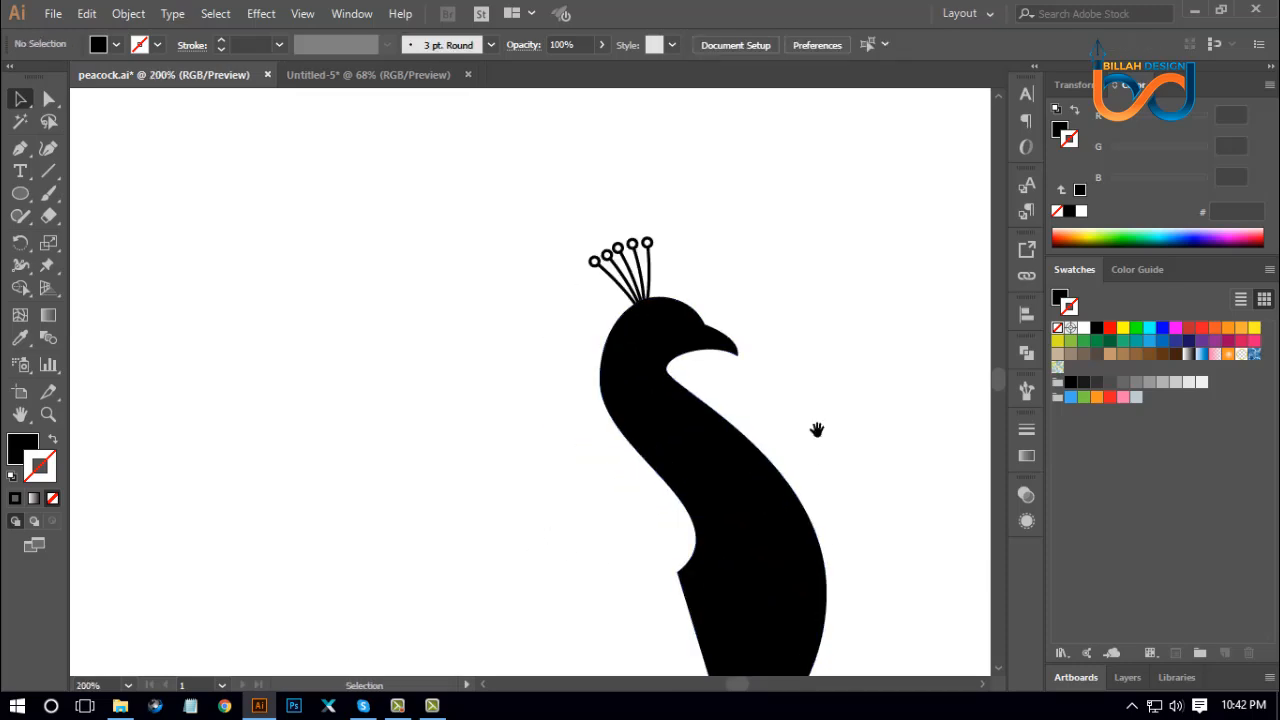
drag(817, 429, 744, 488)
drag(638, 261, 516, 340)
click(665, 343)
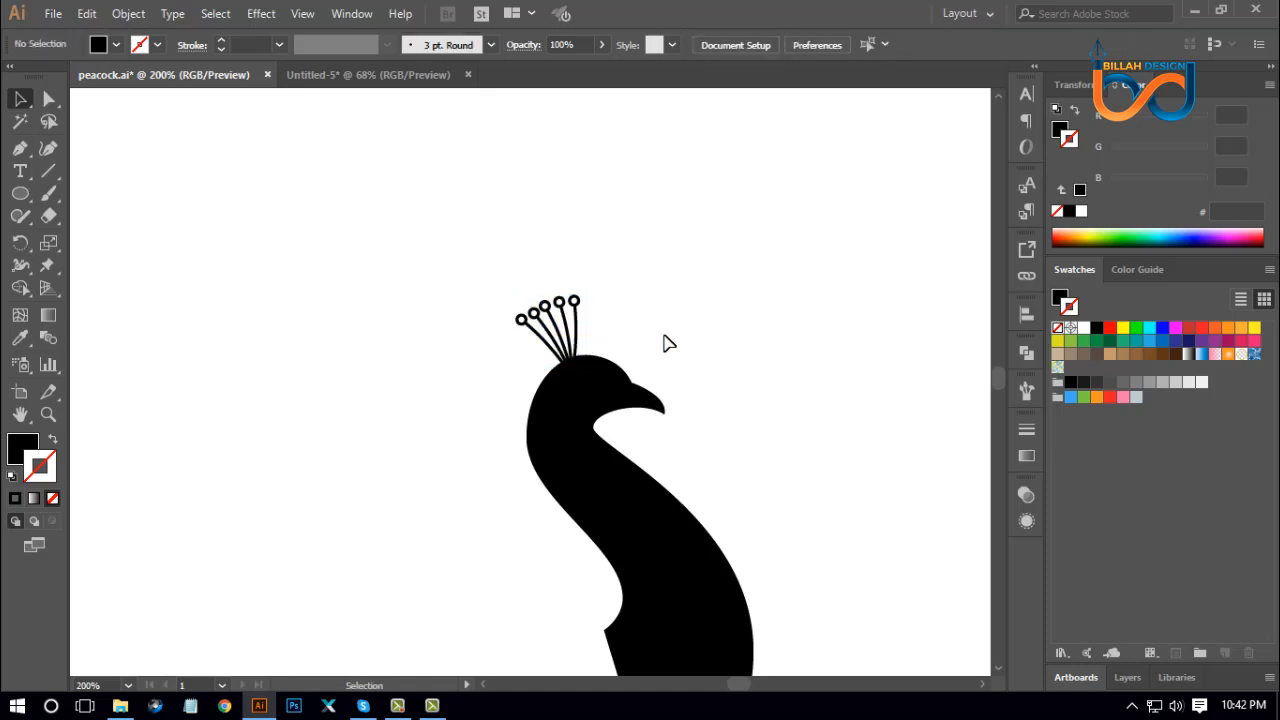
key(ctrl+minus)
key(ctrl+minus)
key(ctrl+minus)
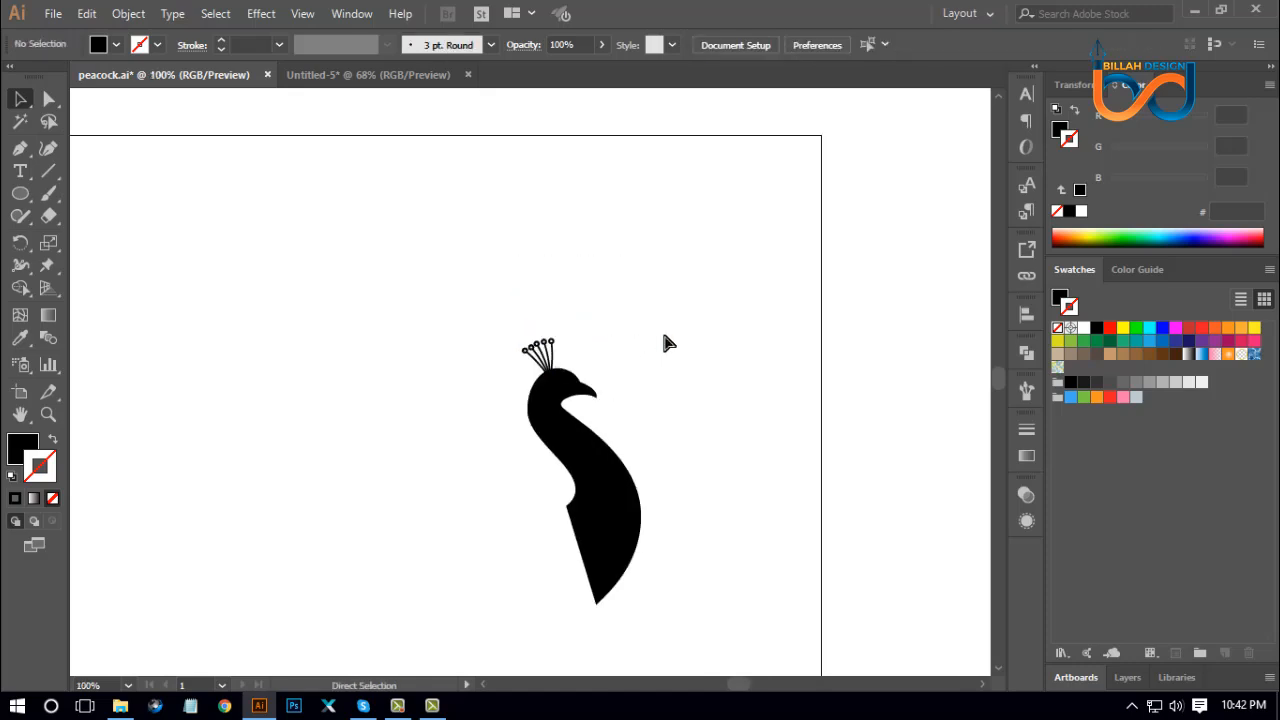
key(ctrl+equal)
key(ctrl+equal)
key(ctrl+equal)
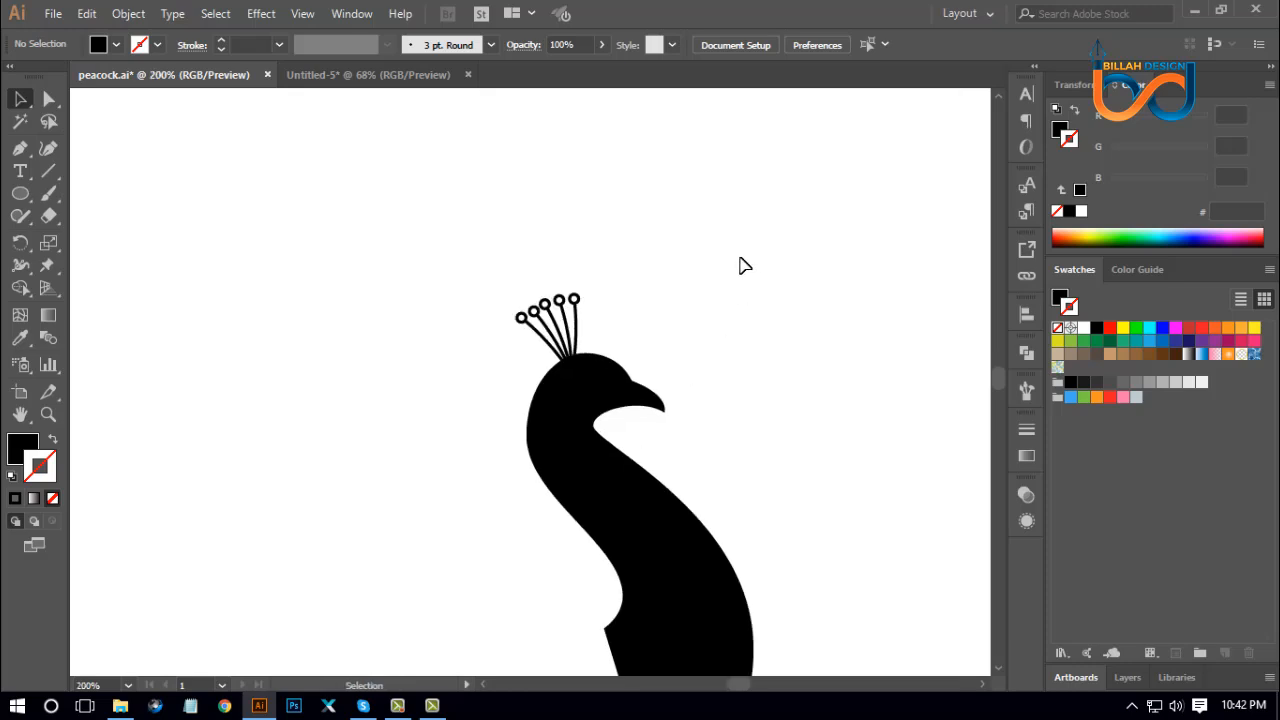
Step: Enlarge the five crest feathers slightly, rotate them a little counterclockwise and reposition them on top of the head
drag(731, 255, 478, 330)
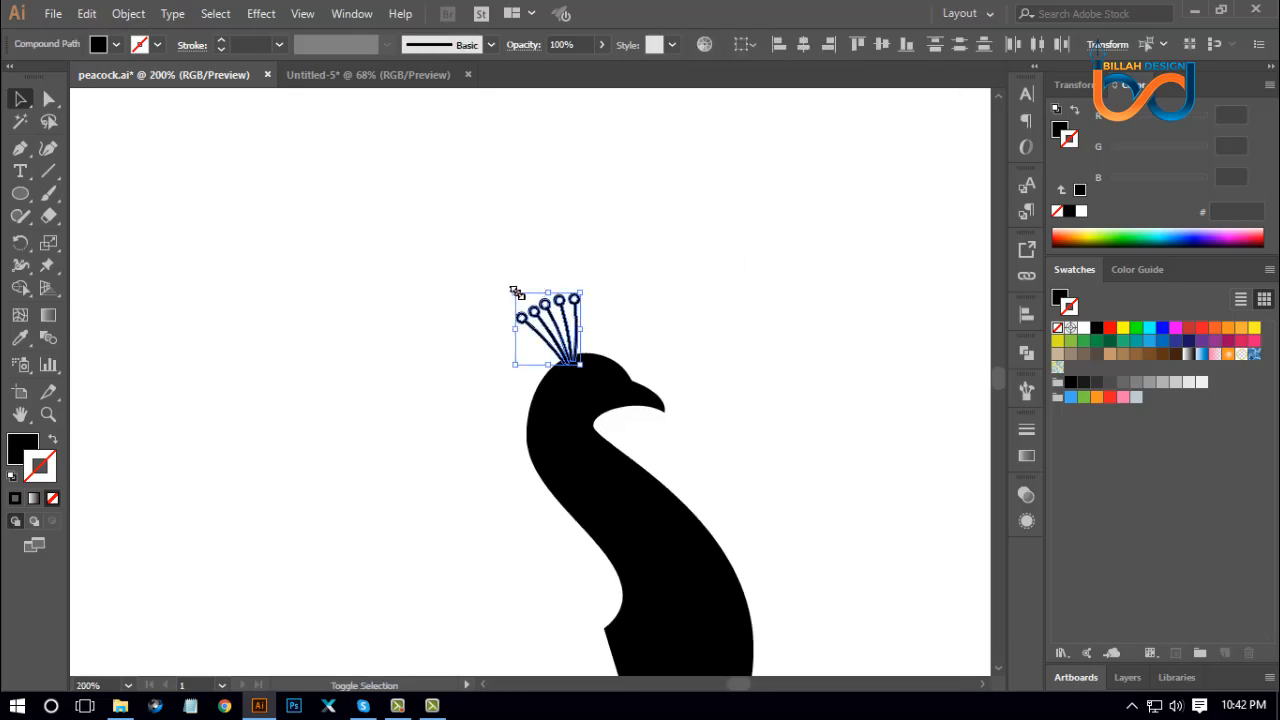
drag(517, 292, 502, 277)
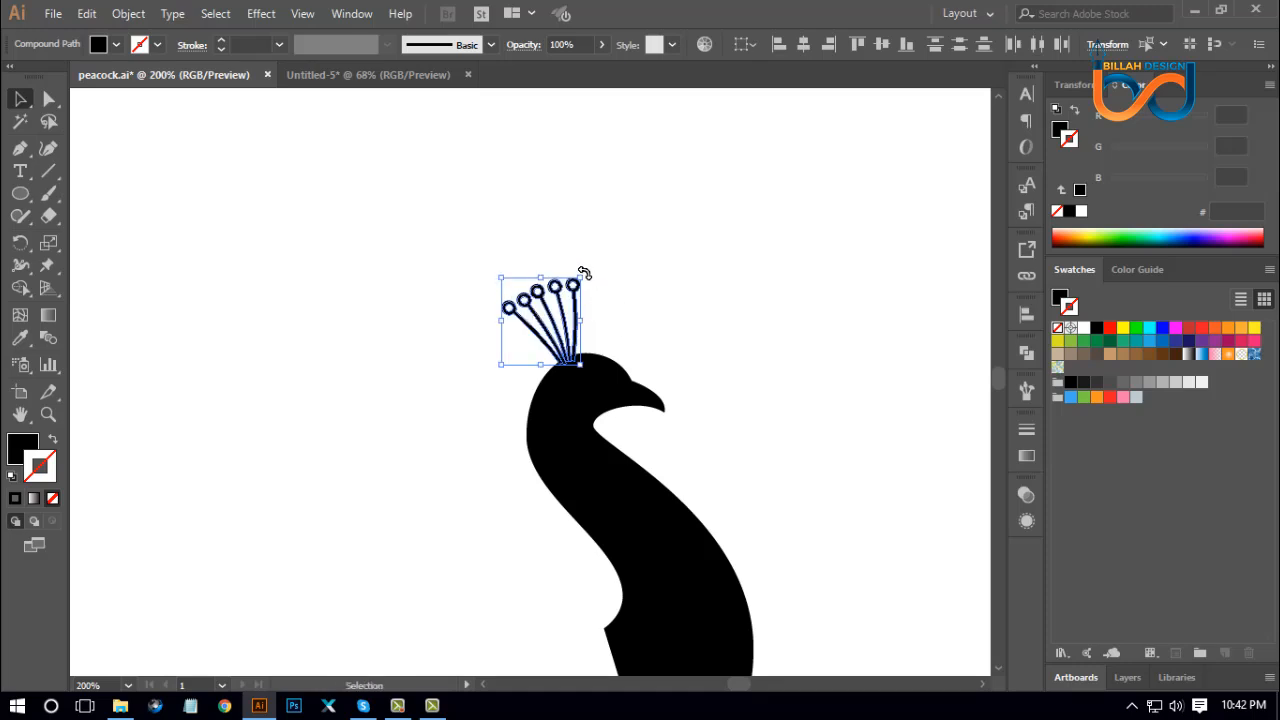
drag(584, 273, 587, 268)
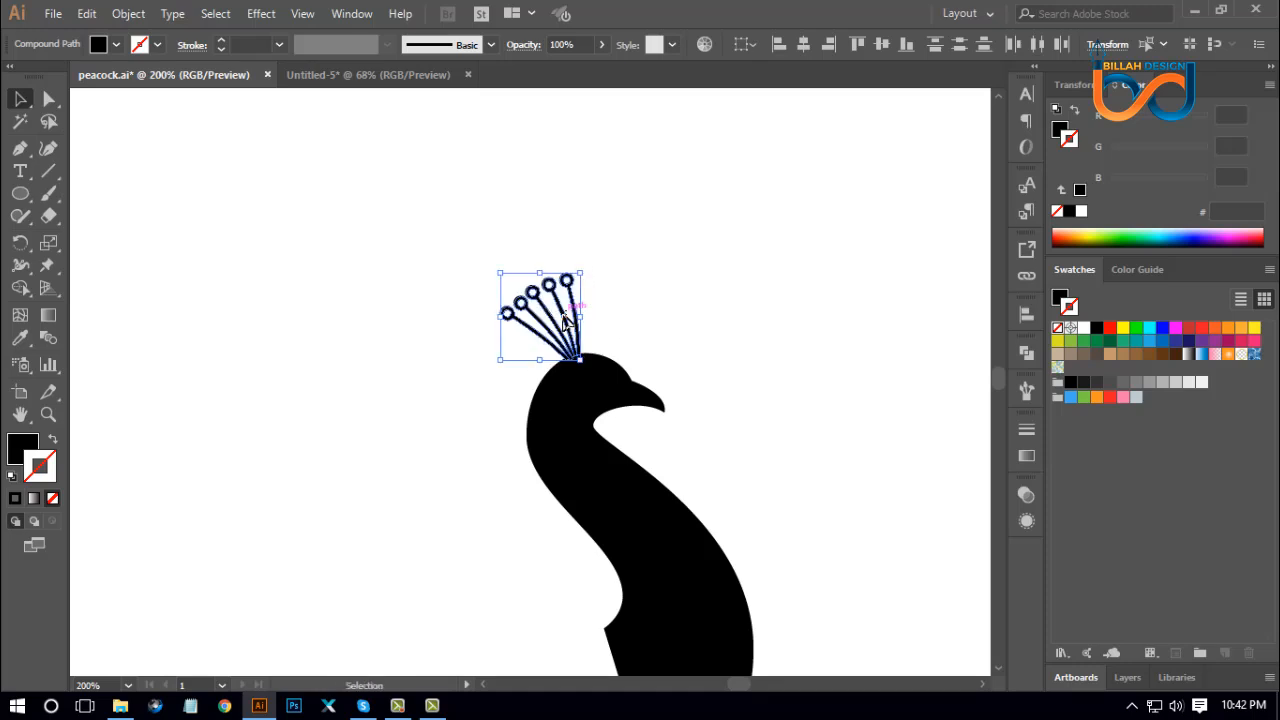
drag(565, 318, 567, 323)
Step: Rotate the whole bird, body and crest together, slightly clockwise and deselect it
drag(739, 482, 734, 397)
drag(697, 218, 550, 331)
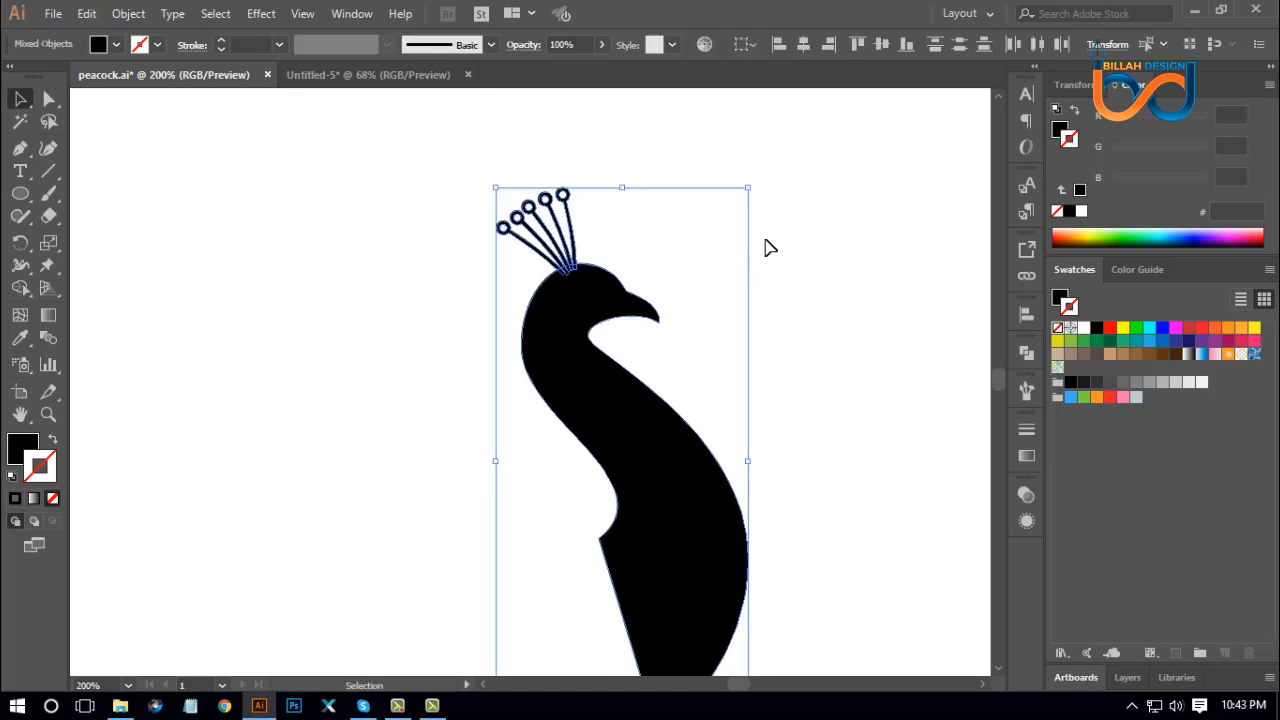
drag(755, 183, 785, 214)
click(609, 234)
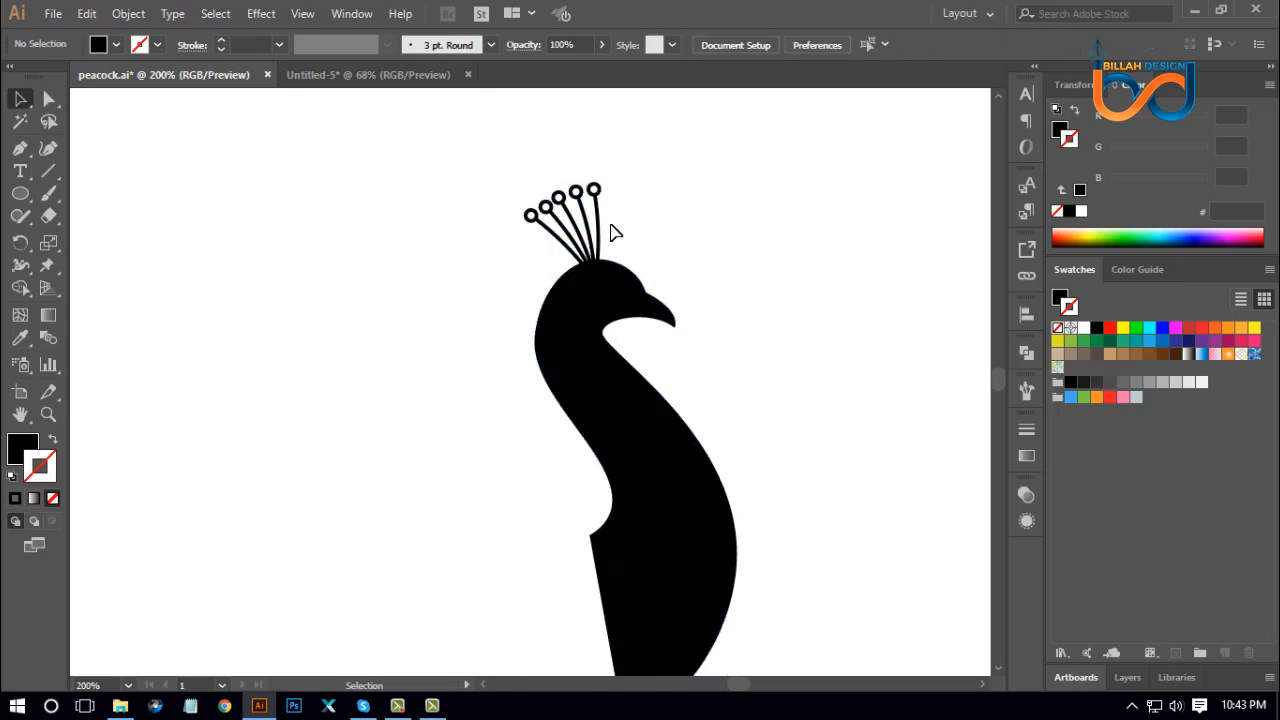
click(609, 229)
Step: Group the five crest feathers, rotate the group slightly counterclockwise on the head and deselect it
key(a)
drag(658, 166, 512, 234)
key(ctrl+g)
key(v)
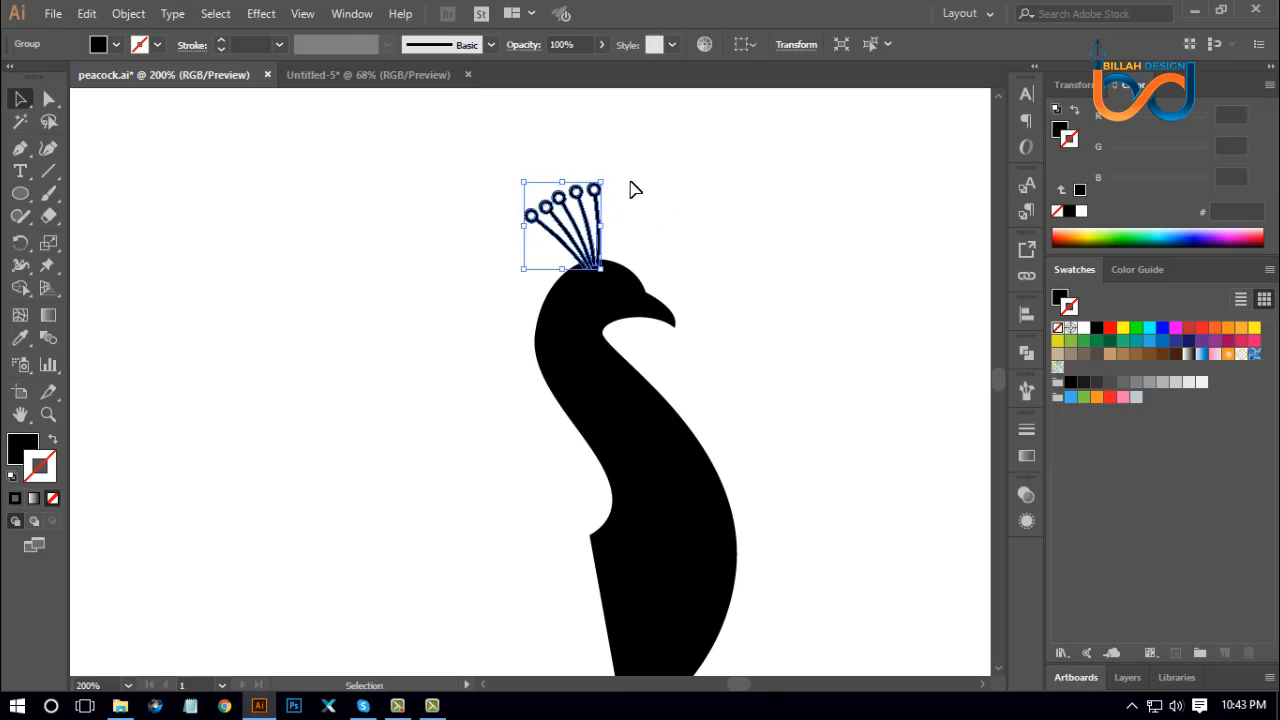
drag(608, 176, 605, 238)
click(717, 240)
click(757, 306)
click(768, 335)
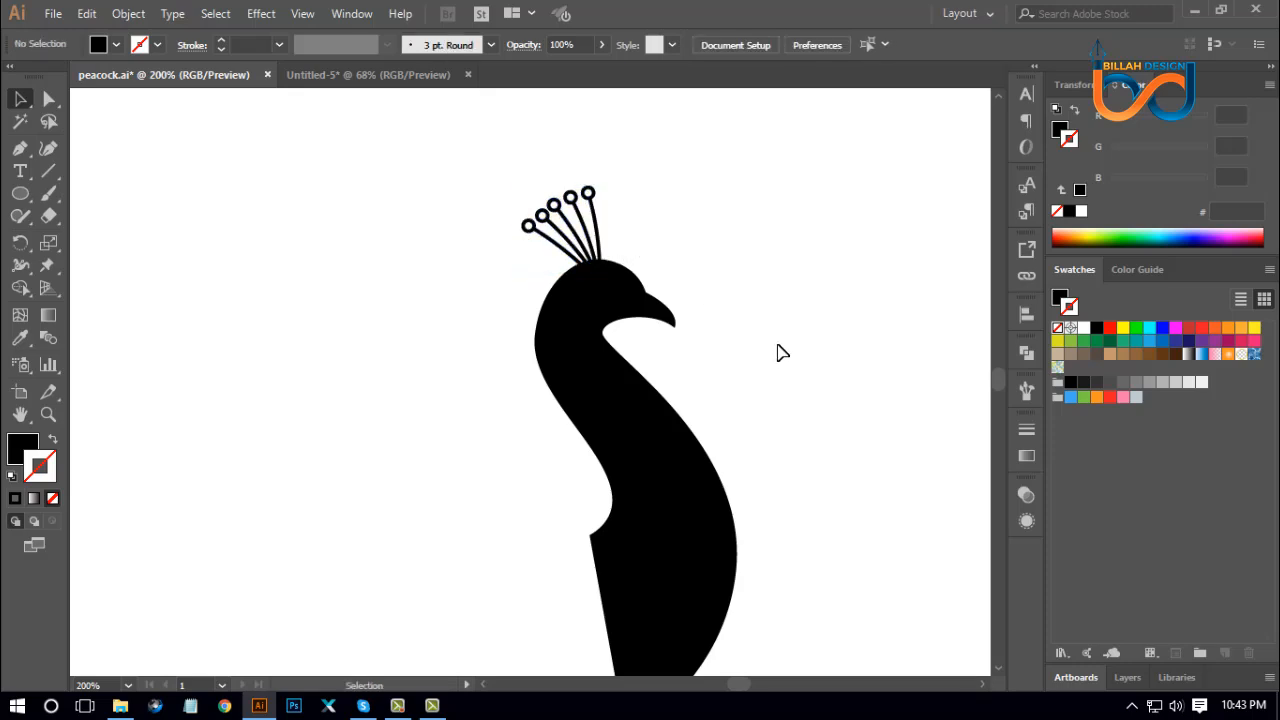
Step: Nudge the crest group slightly toward the back of the head and deselect it
key(ctrl+minus)
key(ctrl+minus)
key(ctrl+minus)
key(ctrl+minus)
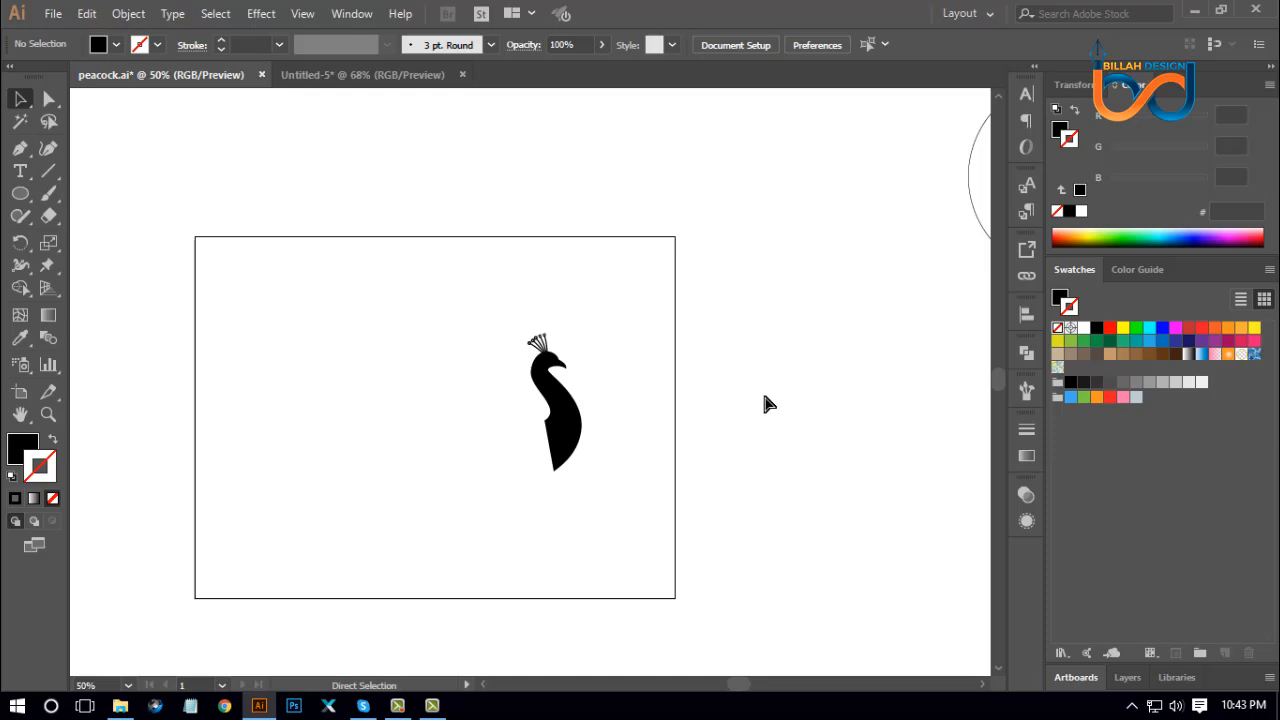
key(ctrl+plus)
drag(680, 434, 723, 428)
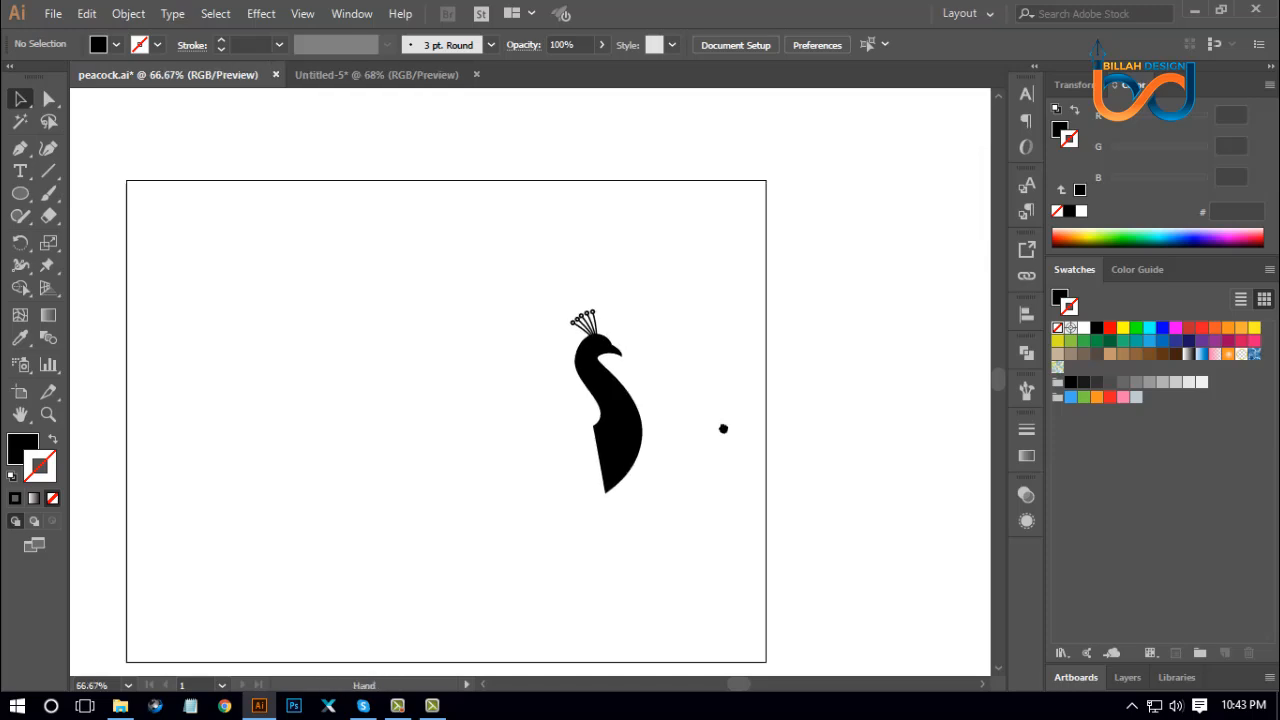
key(ctrl+plus)
key(ctrl+plus)
key(ctrl+plus)
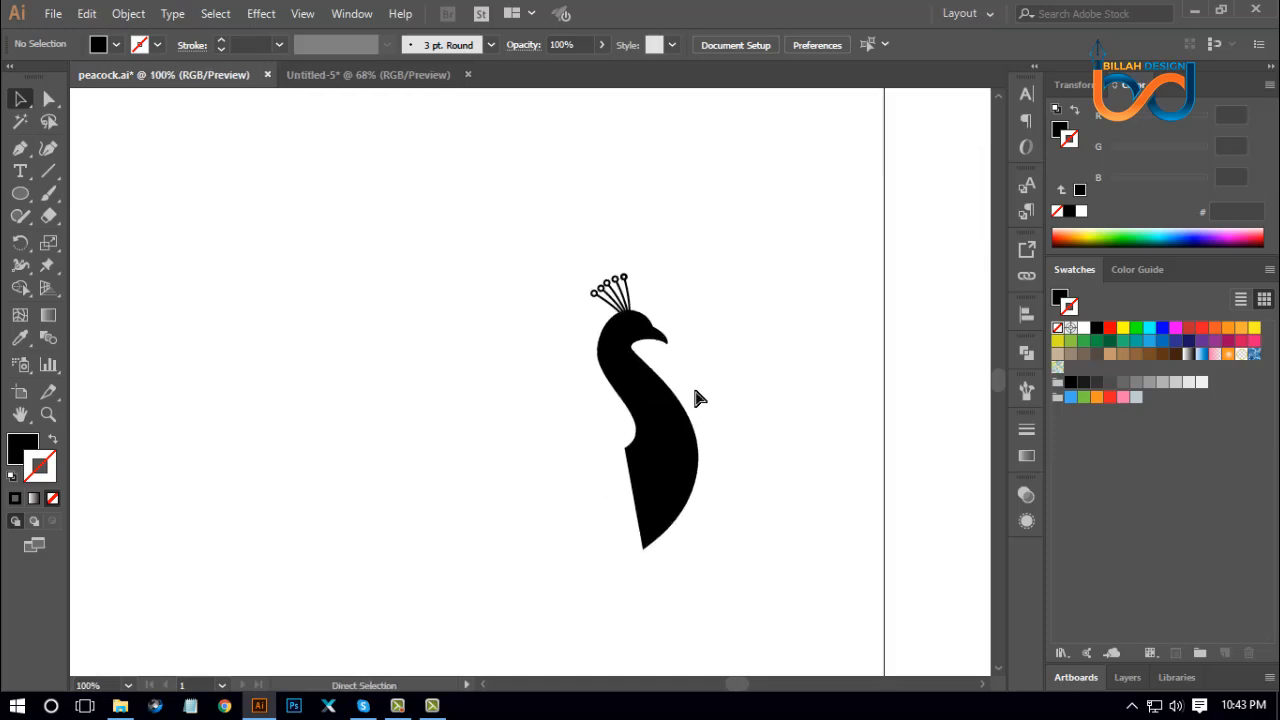
click(714, 244)
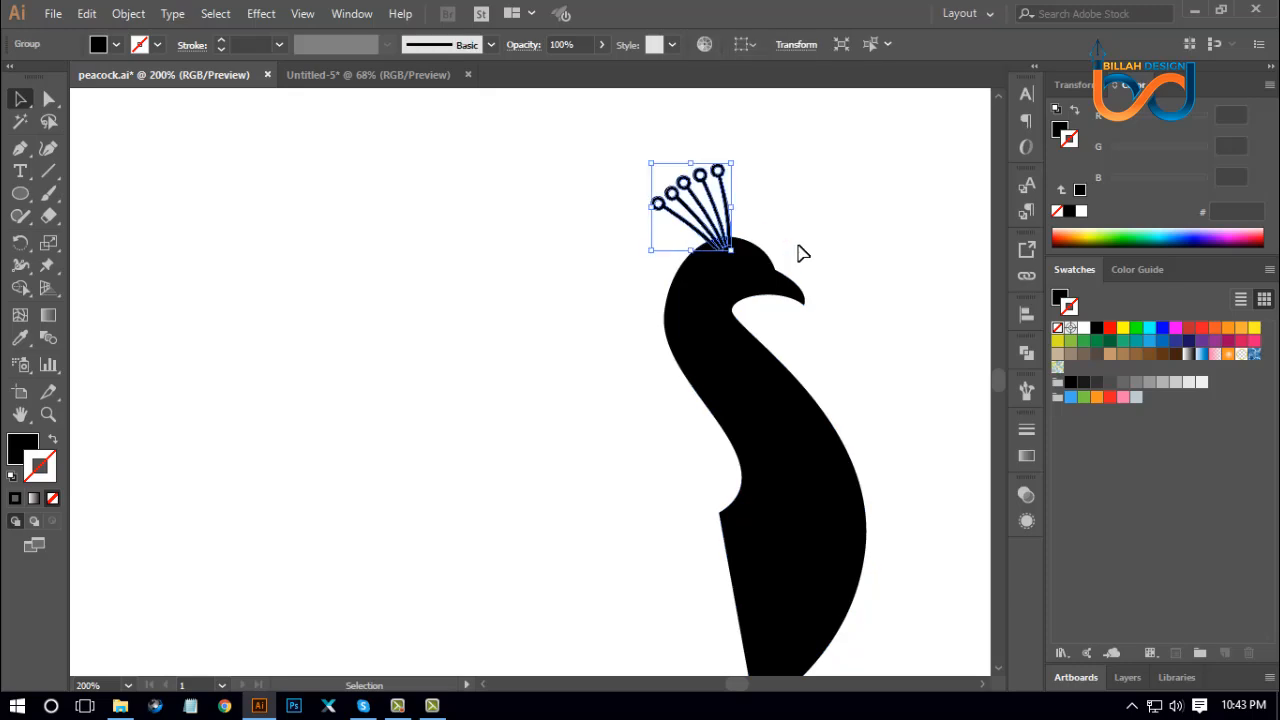
key(Left)
key(Left)
click(837, 331)
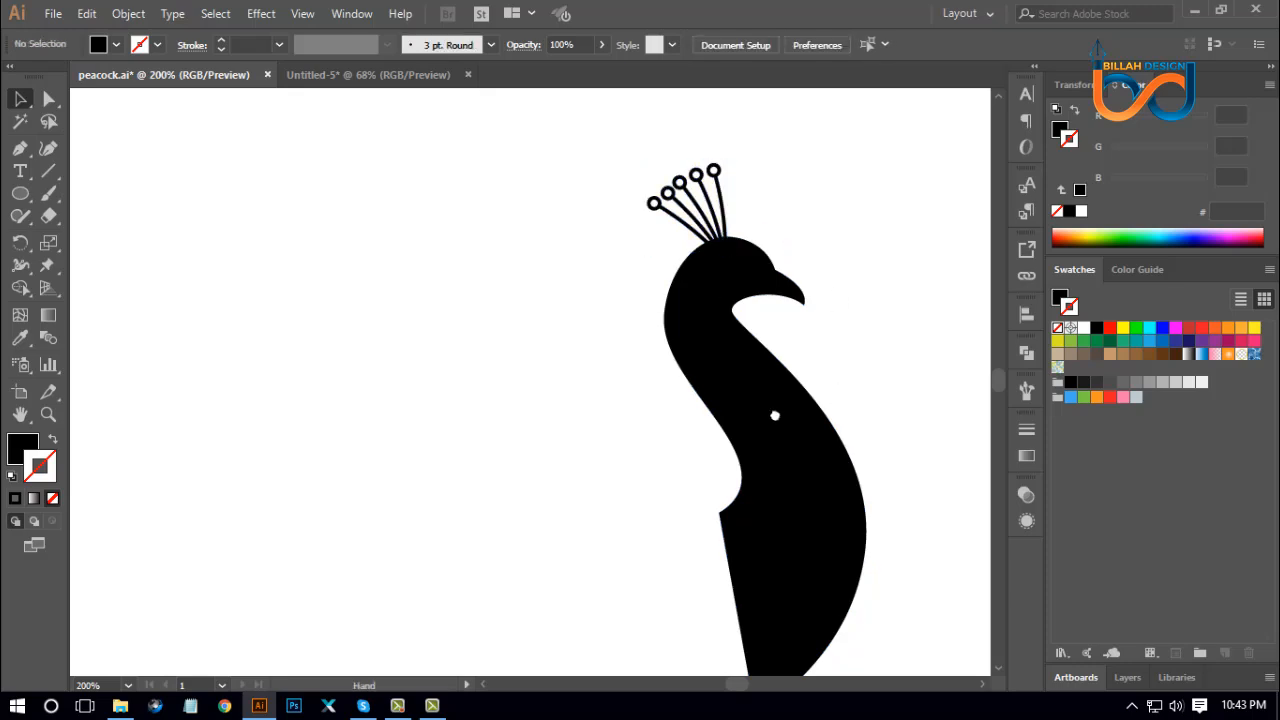
Step: Unite the crest group and the head-and-neck shape into a single shape with Pathfinder
drag(775, 415, 752, 432)
drag(752, 236, 564, 356)
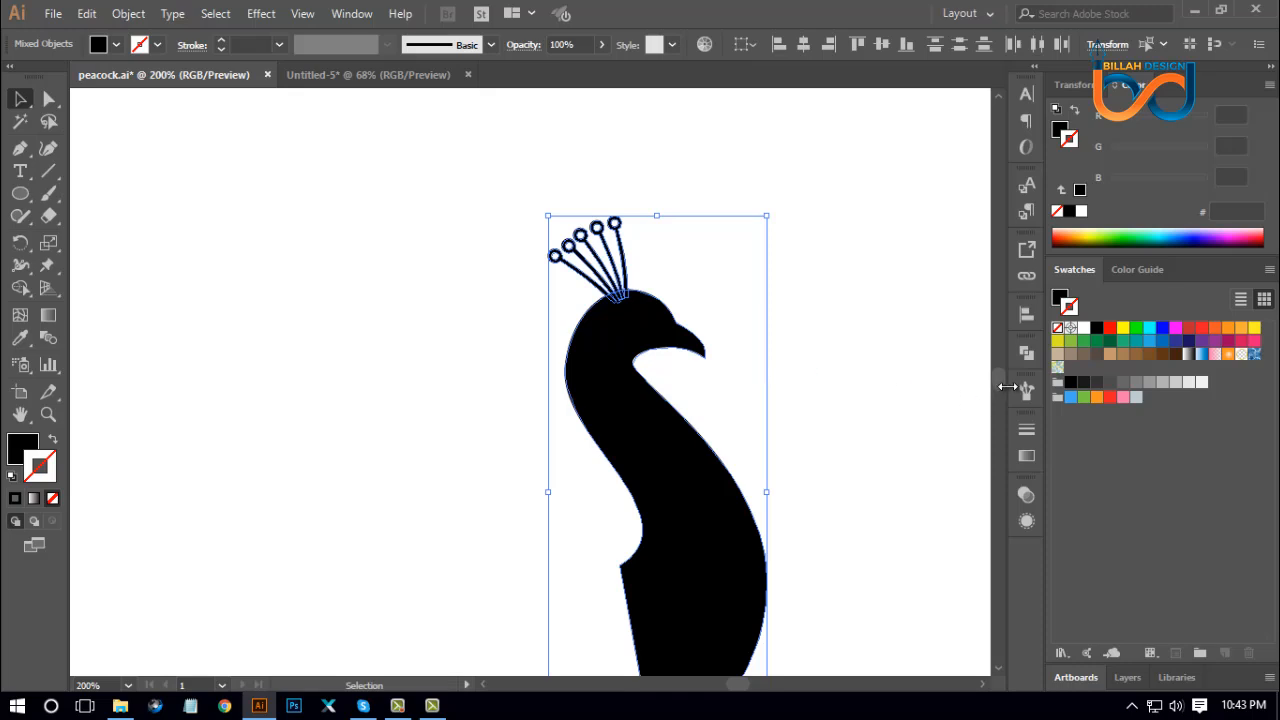
click(1025, 355)
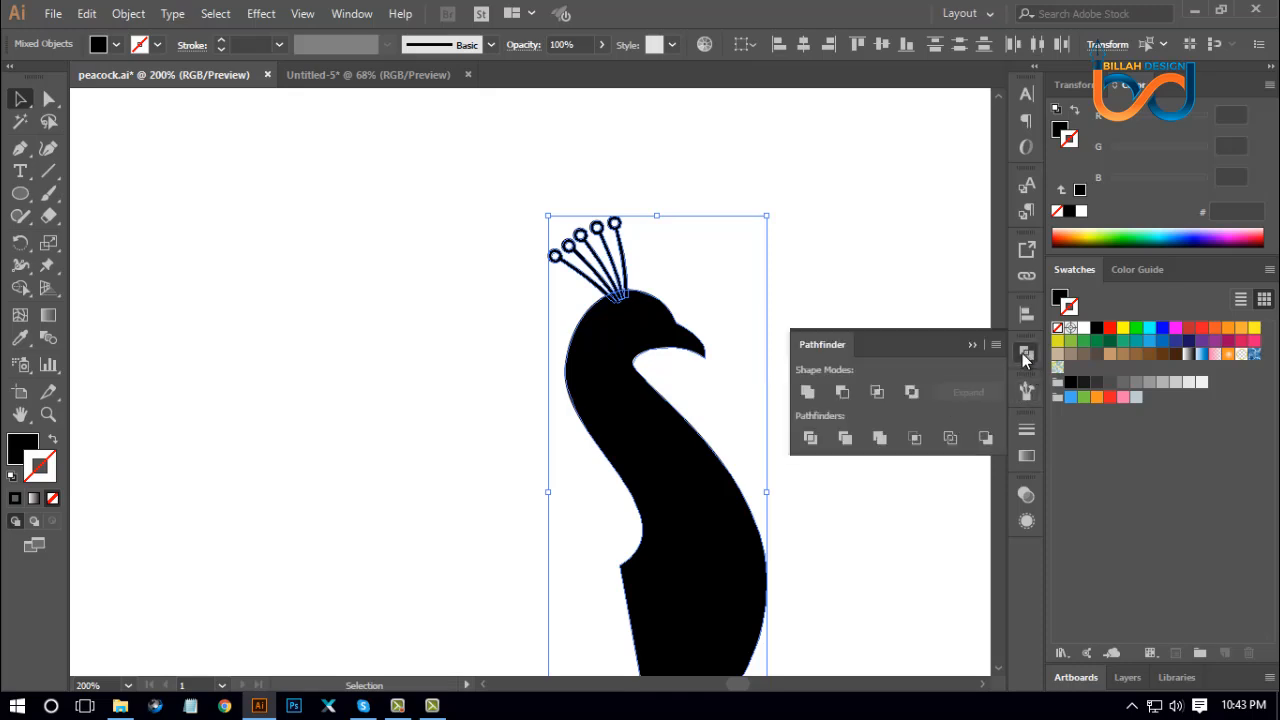
click(815, 393)
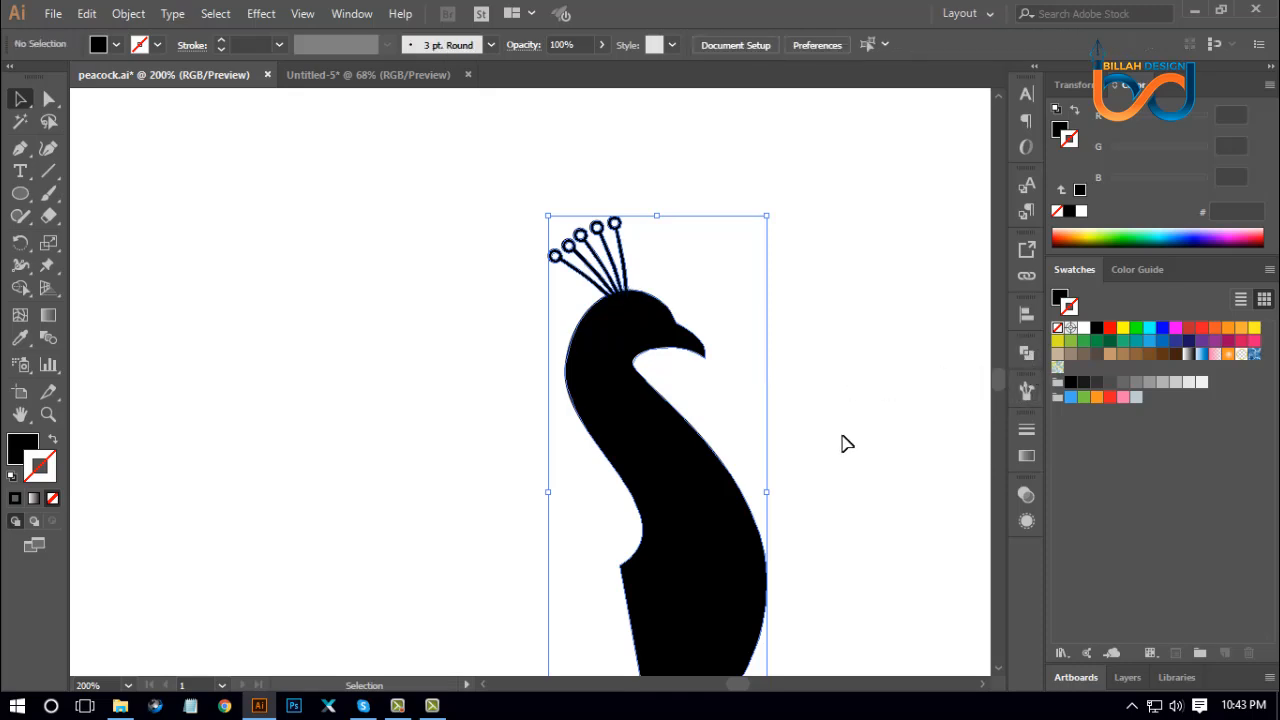
key(ctrl+minus)
key(ctrl+minus)
key(ctrl+minus)
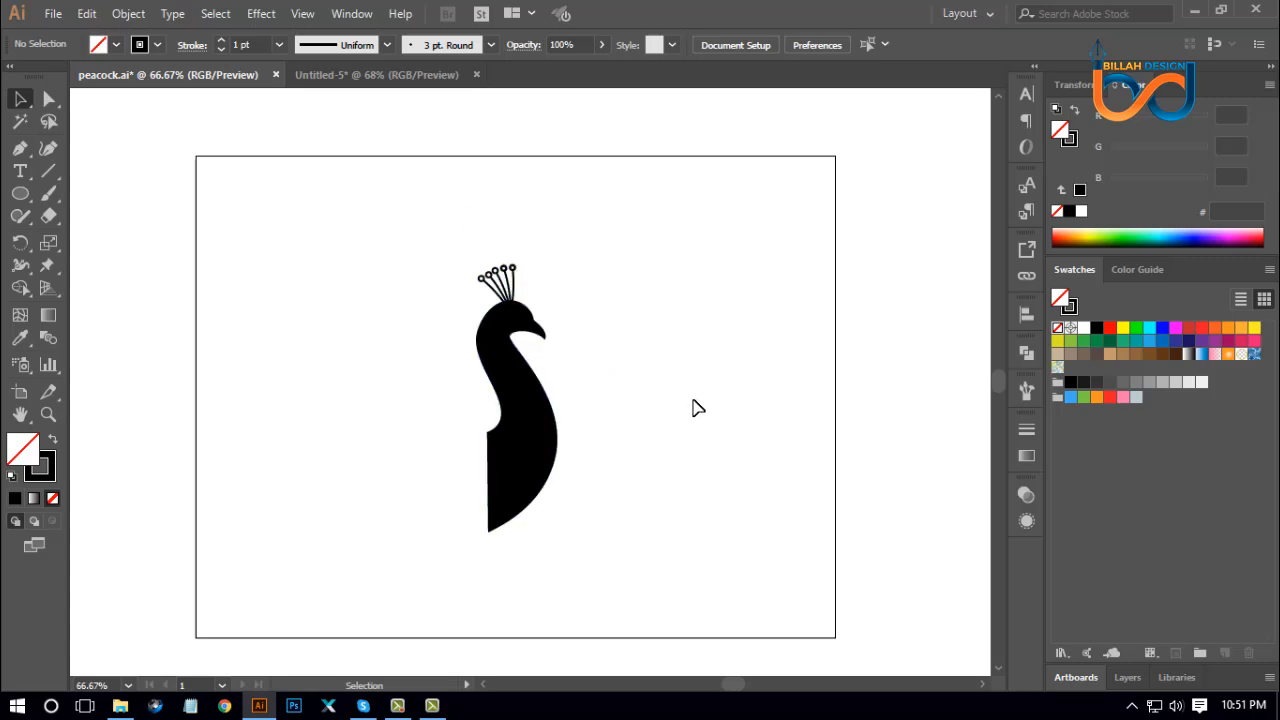
Step: Move the set of concentric circles from outside the artboard to beside the peacock's head and deselect it
key(ctrl+minus)
key(ctrl+minus)
key(ctrl+minus)
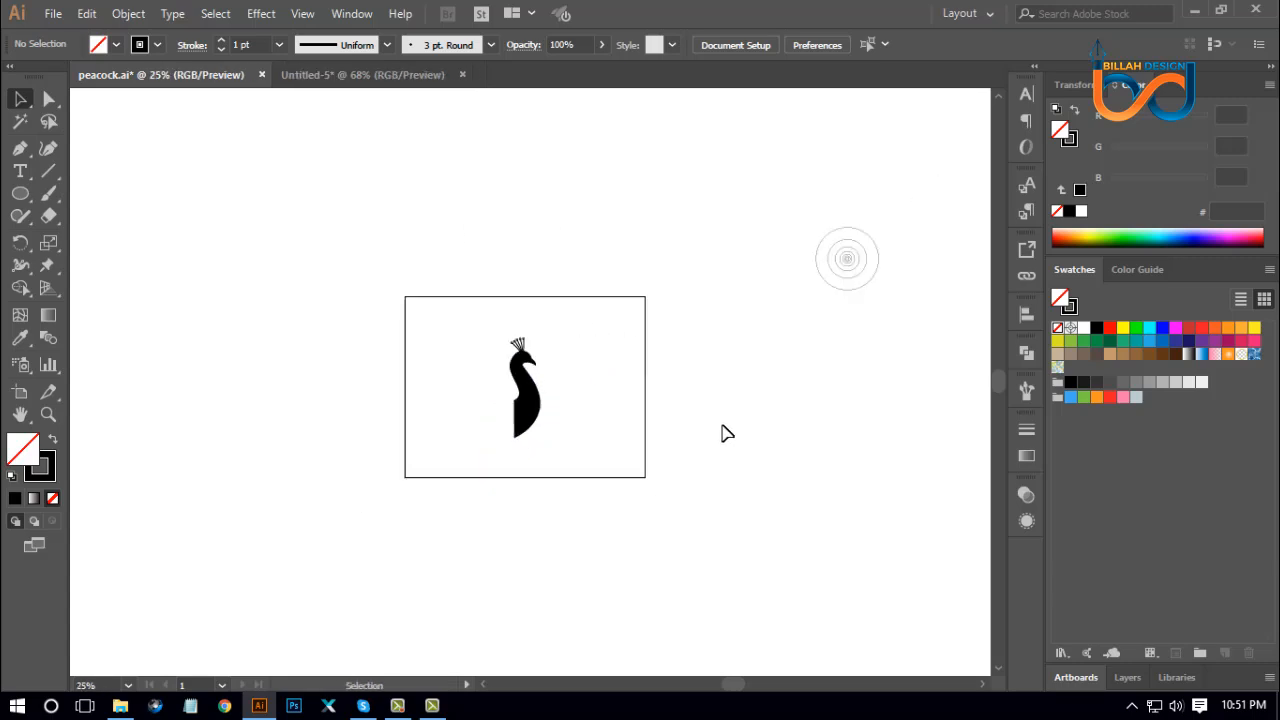
drag(787, 367, 897, 219)
drag(838, 260, 604, 366)
click(776, 432)
key(ctrl+1)
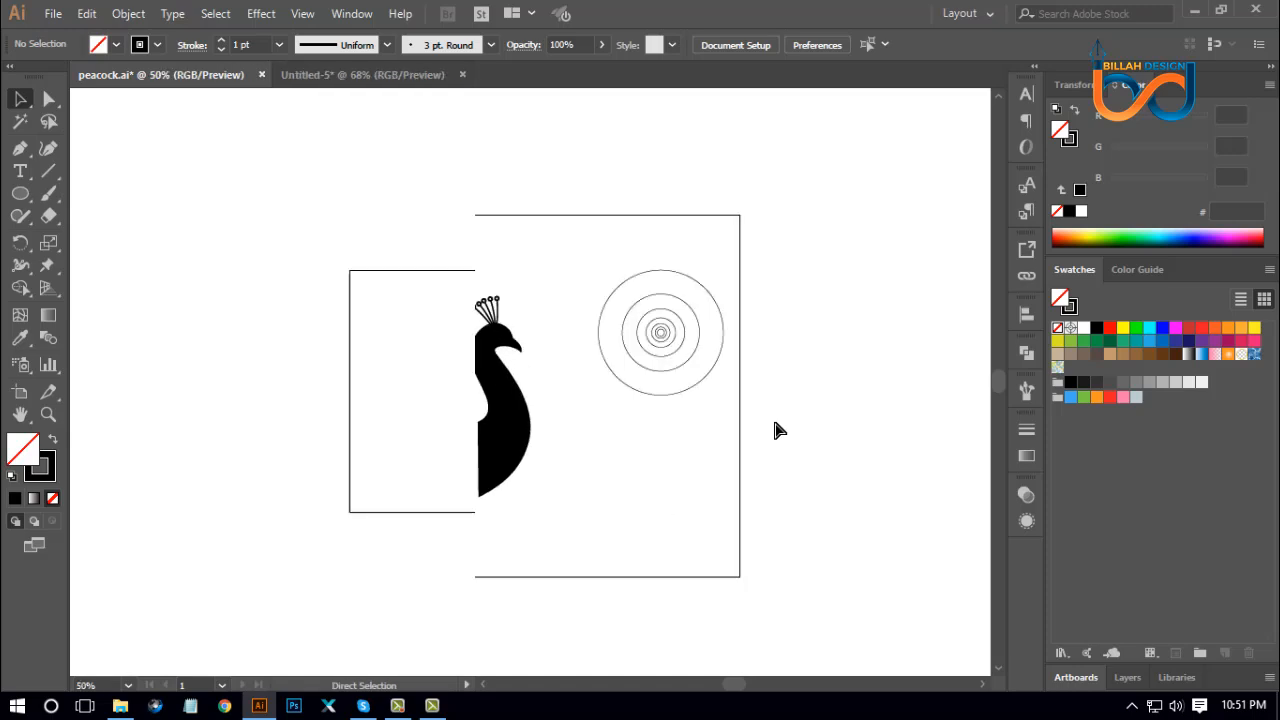
drag(611, 381, 631, 394)
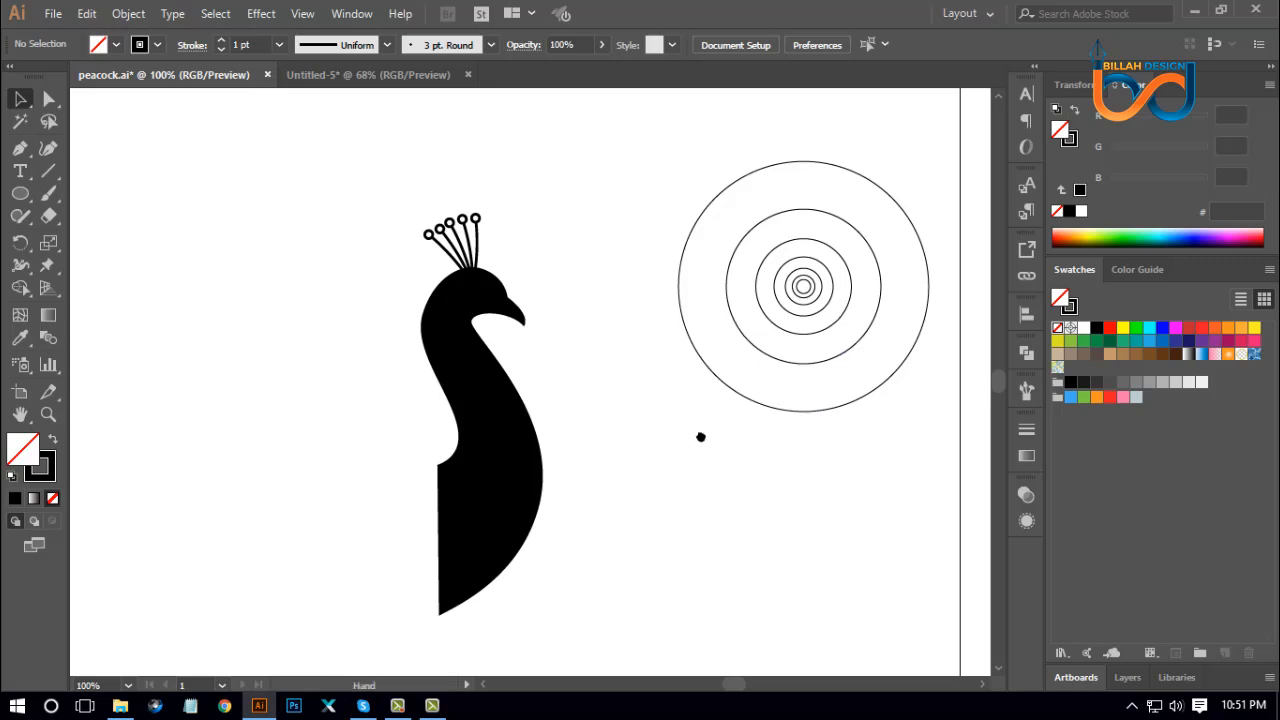
drag(698, 438, 703, 432)
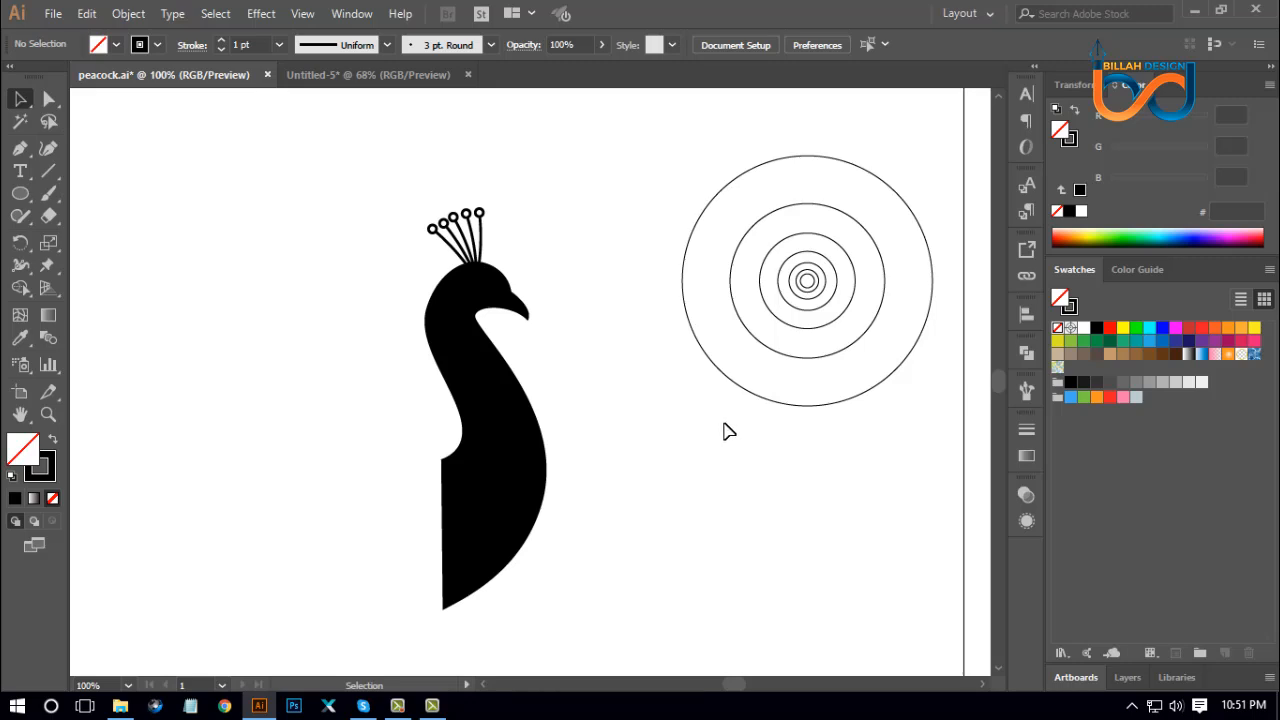
Step: Fill the peacock silhouette with pure red (FF0000) and deselect it
click(534, 434)
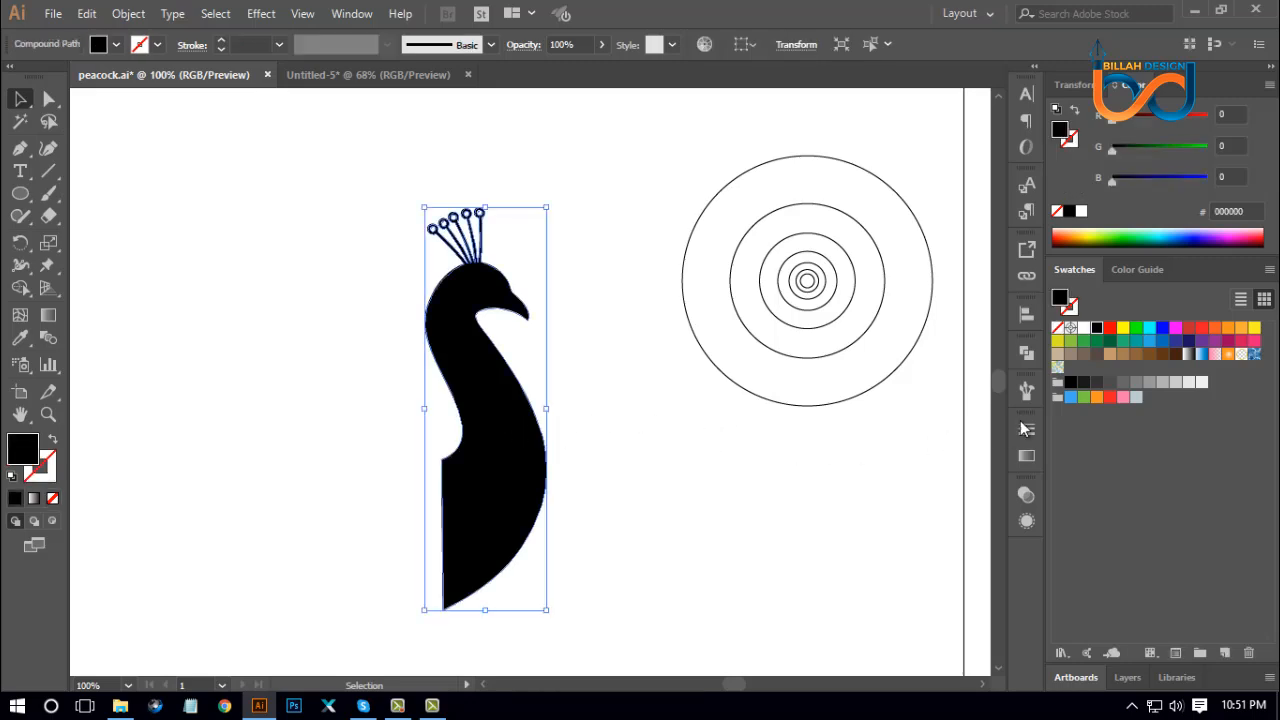
click(1109, 327)
click(691, 463)
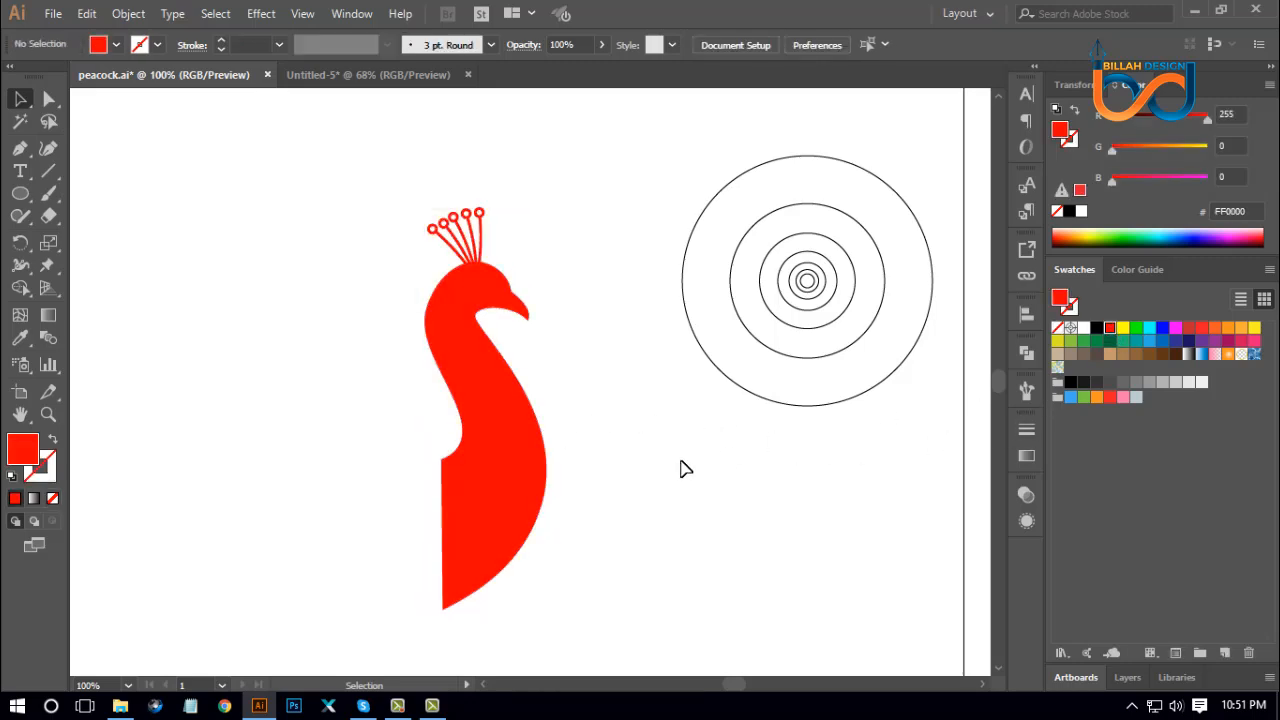
Step: Bring all the concentric circles to the front of the stacking order and deselect them
drag(710, 450, 818, 272)
right_click(818, 272)
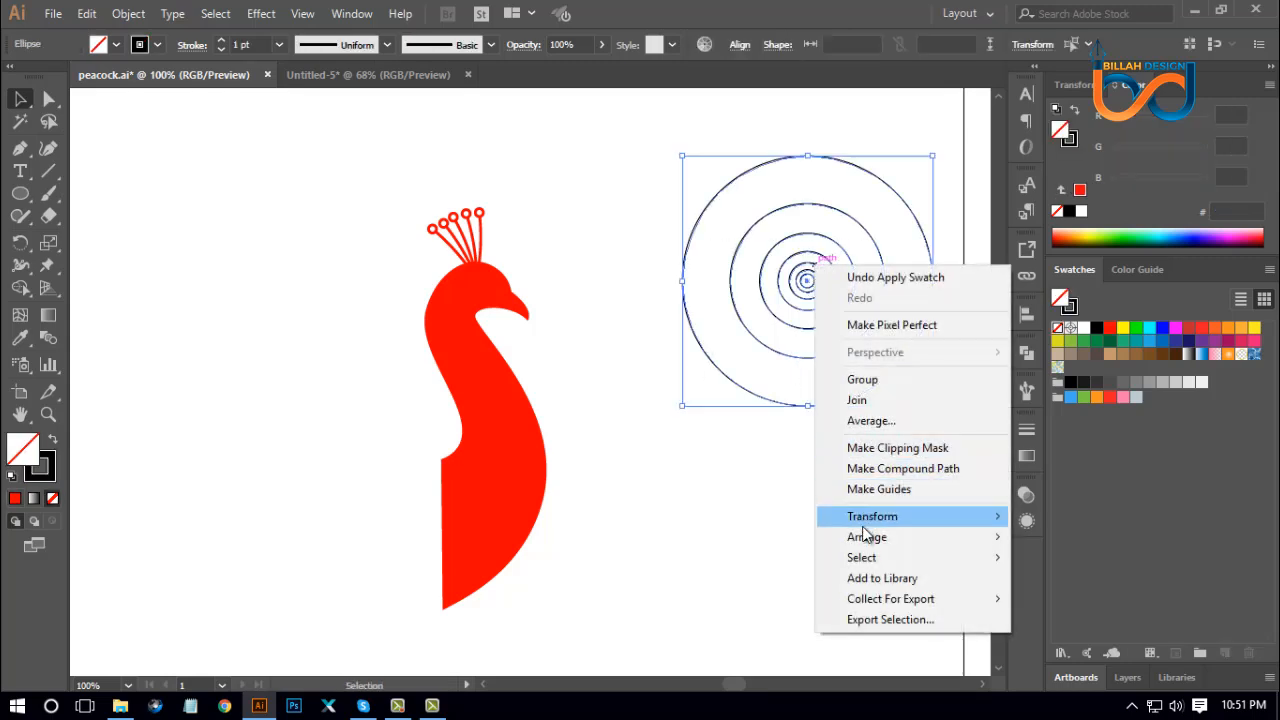
mouse_move(865, 541)
click(1030, 540)
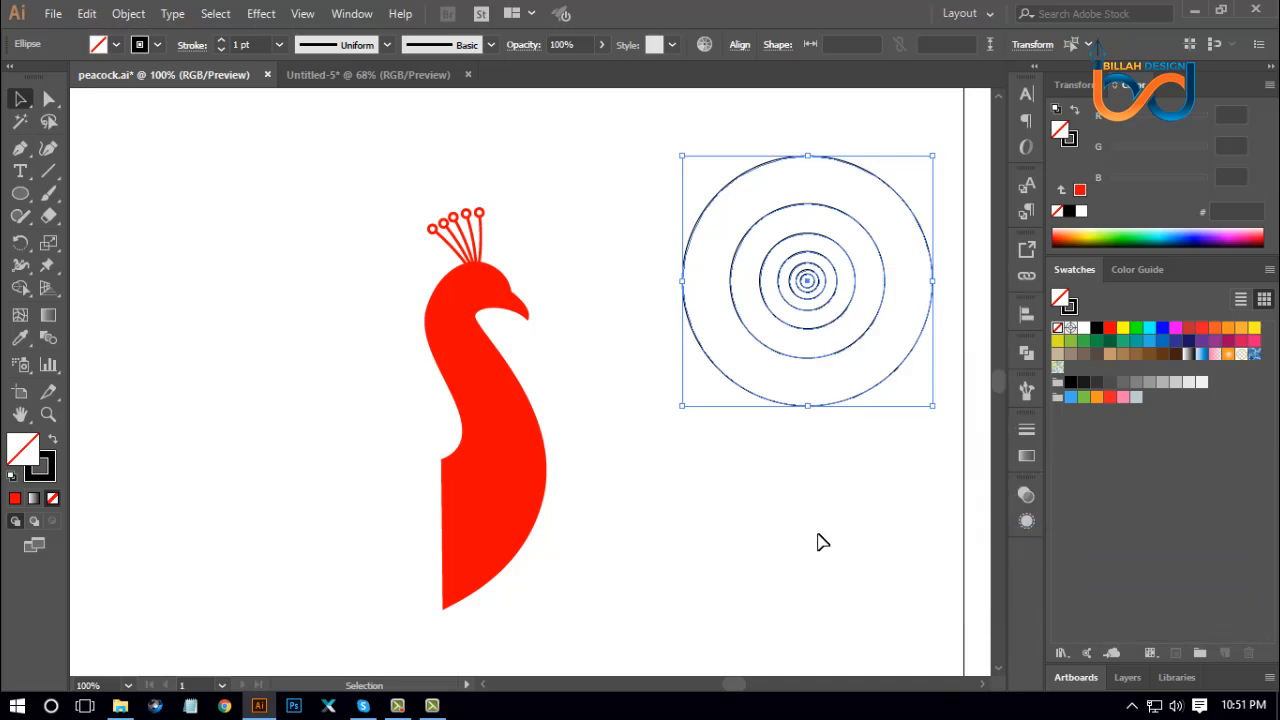
click(810, 538)
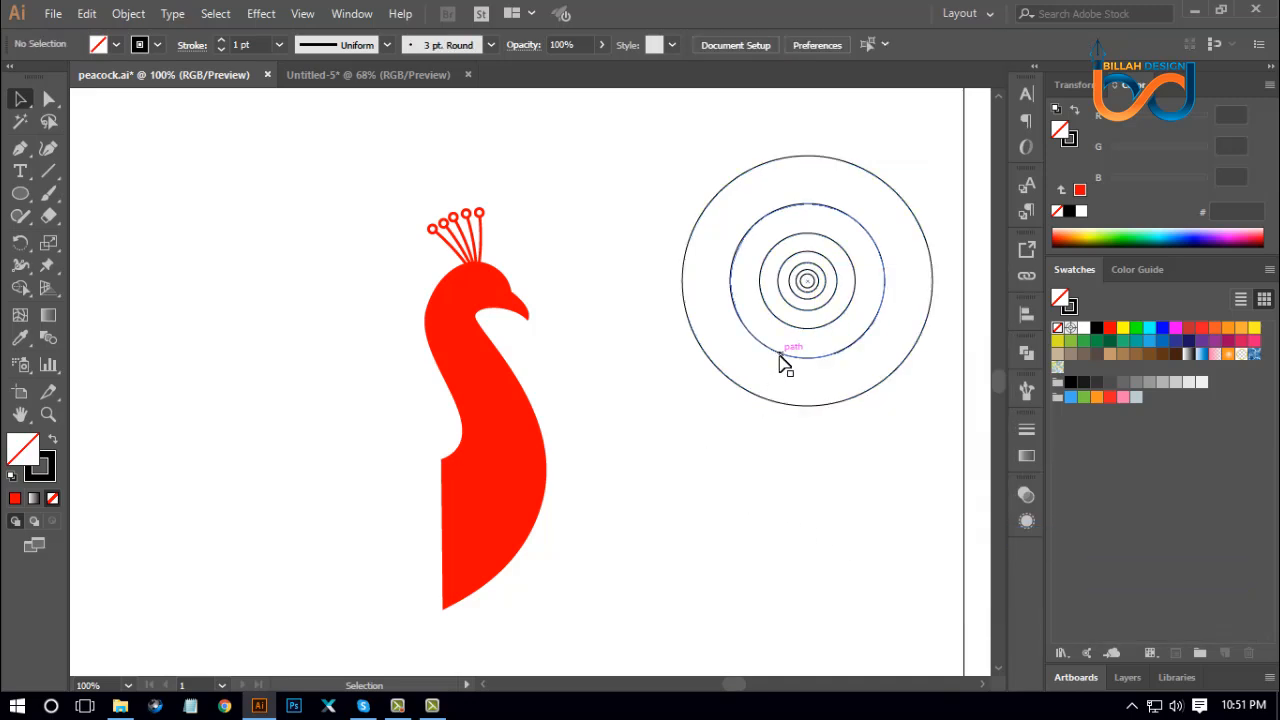
Step: Place copies of the second-largest and largest concentric circles around the peacock's head and neck, with their tops near the crest
drag(783, 362, 450, 358)
click(659, 486)
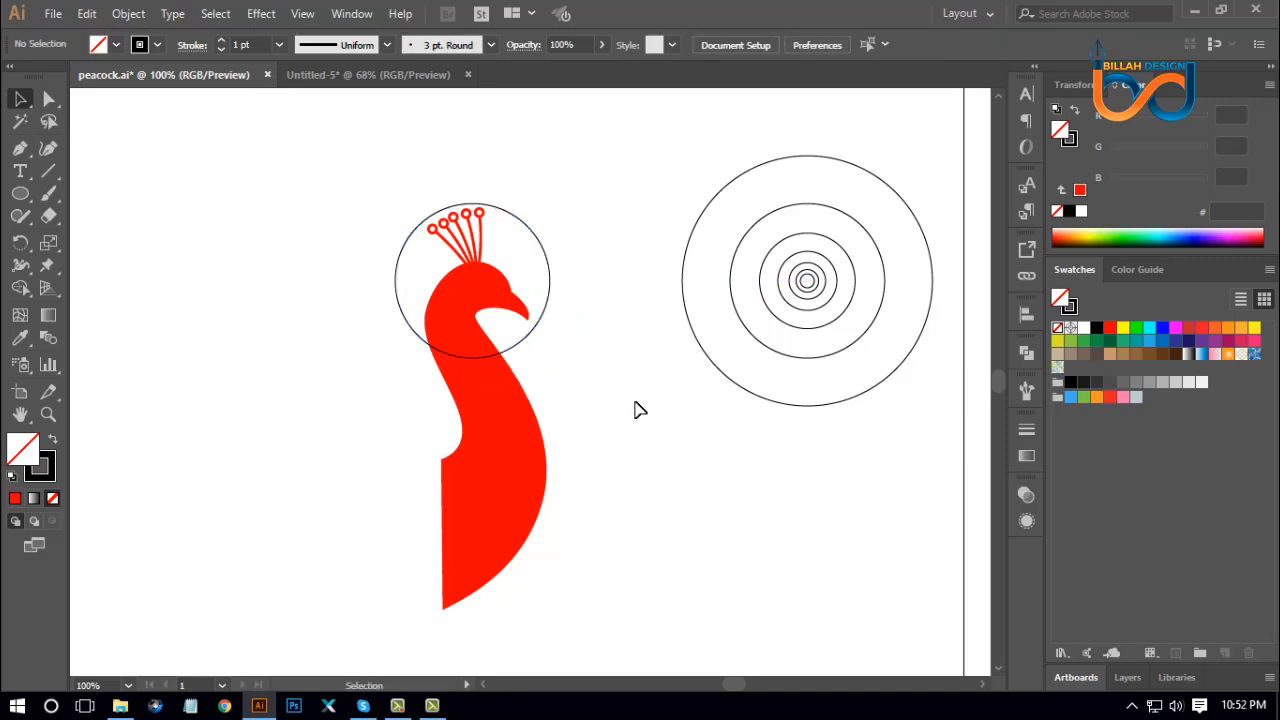
click(506, 397)
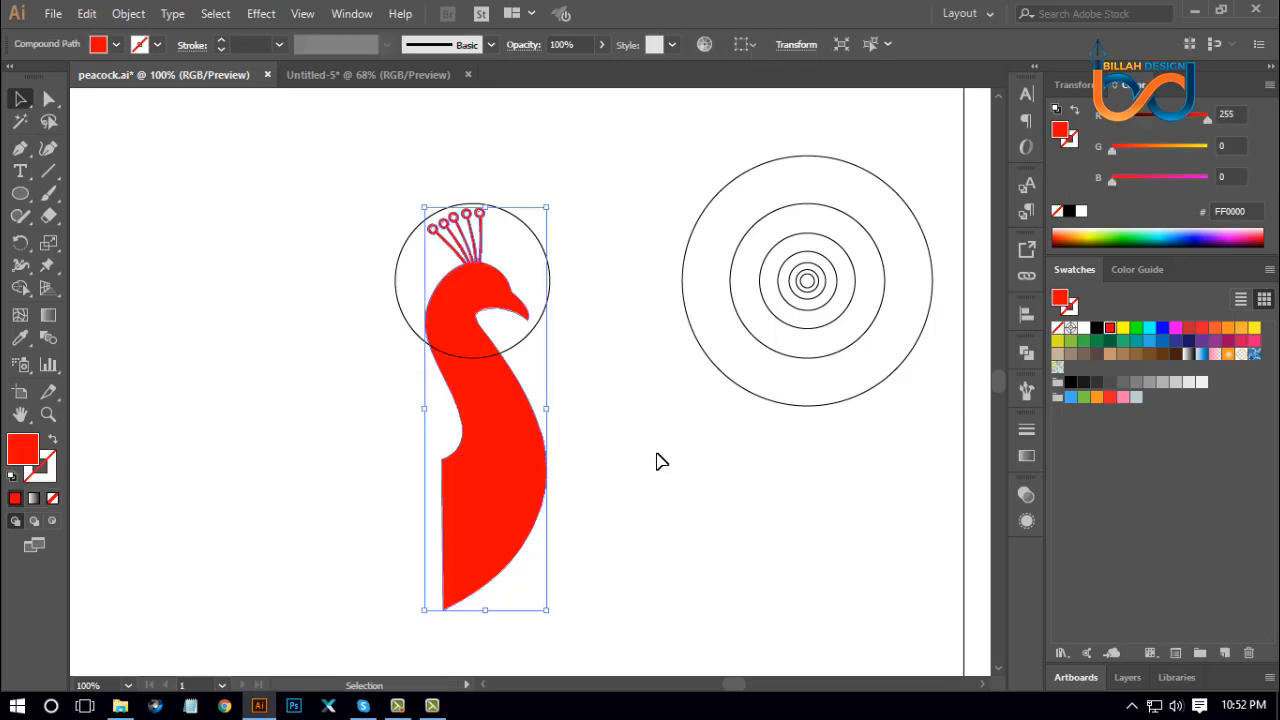
click(660, 462)
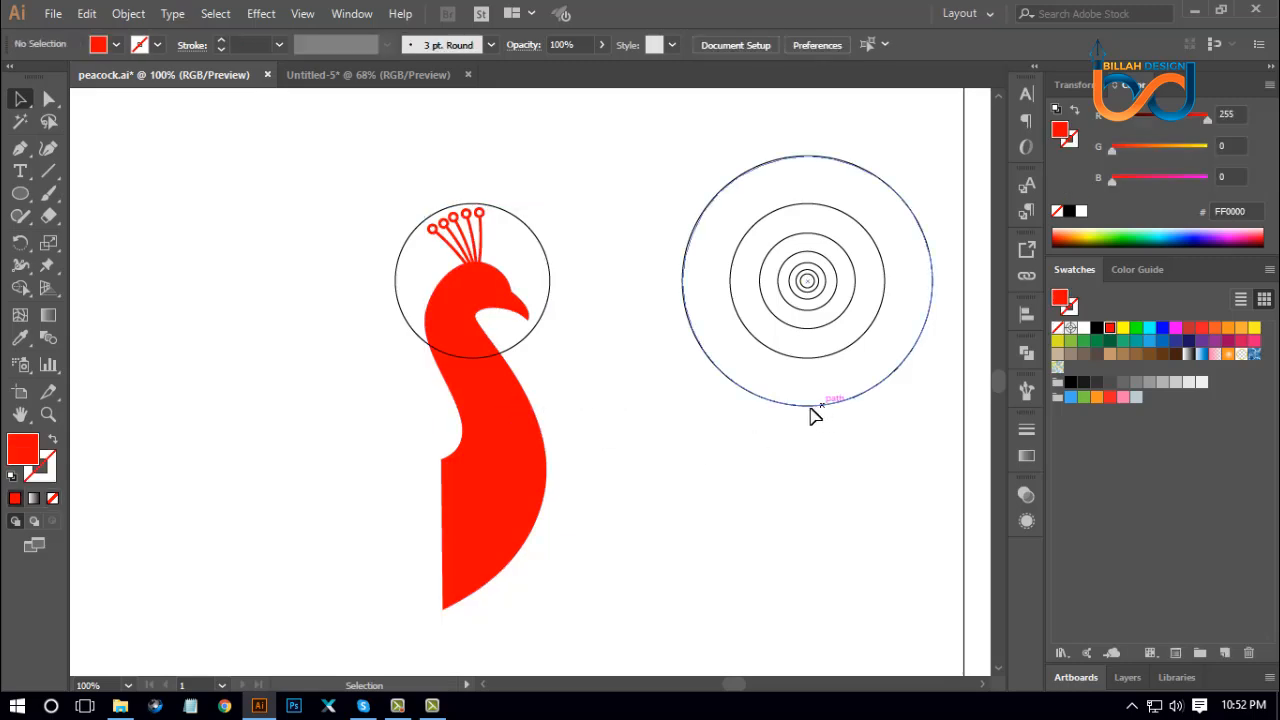
drag(808, 414, 491, 458)
click(679, 503)
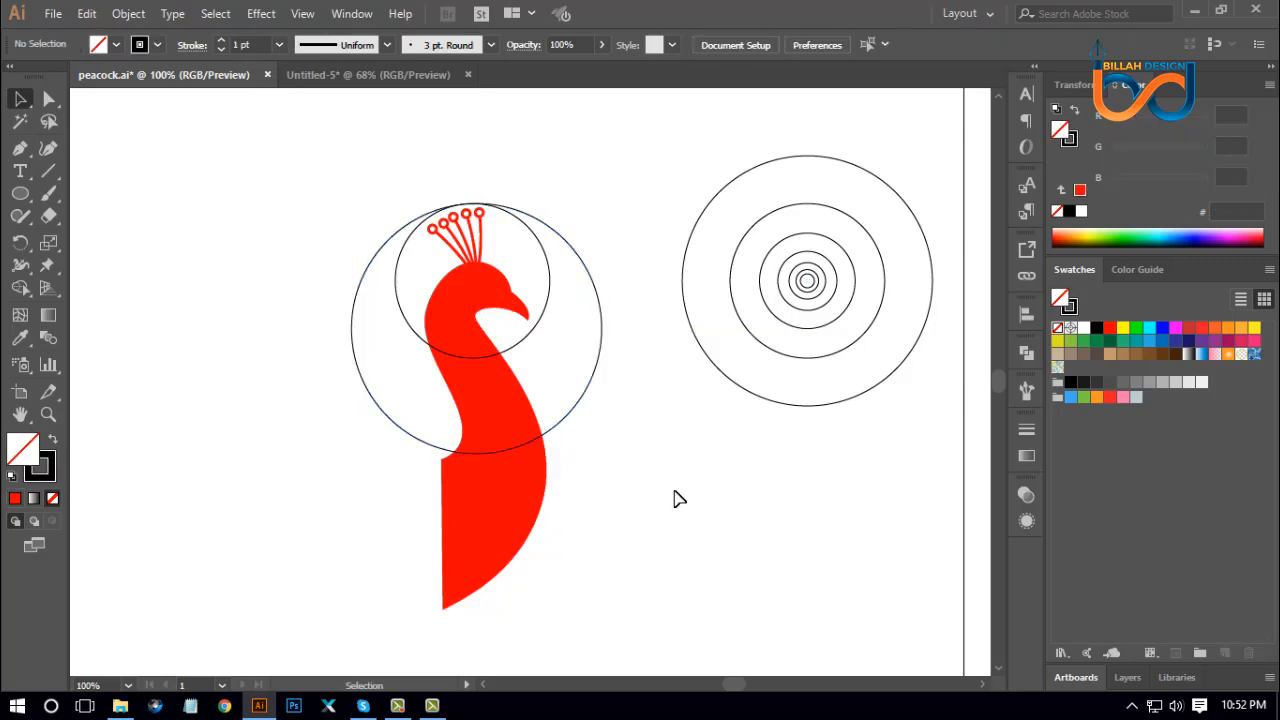
Step: Align the two circles around the peacock's head to each other's horizontal centre and deselect them
click(545, 288)
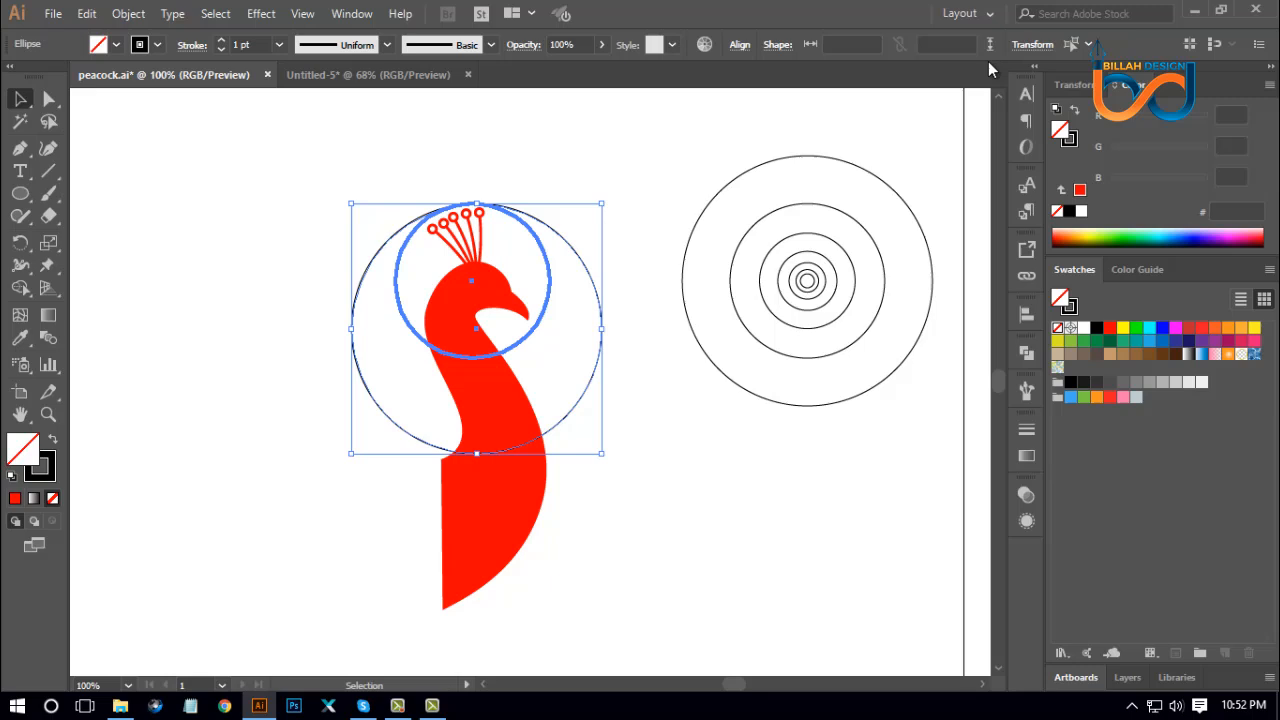
click(1026, 314)
click(843, 353)
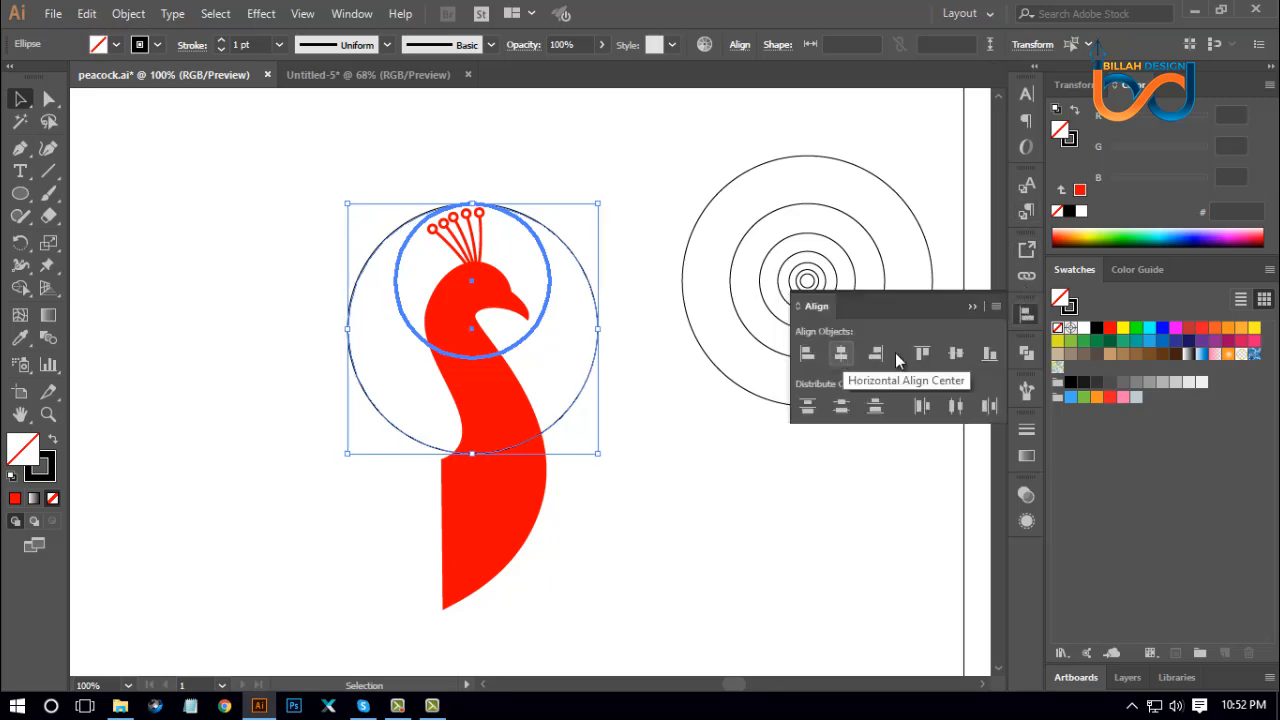
click(1028, 318)
click(720, 460)
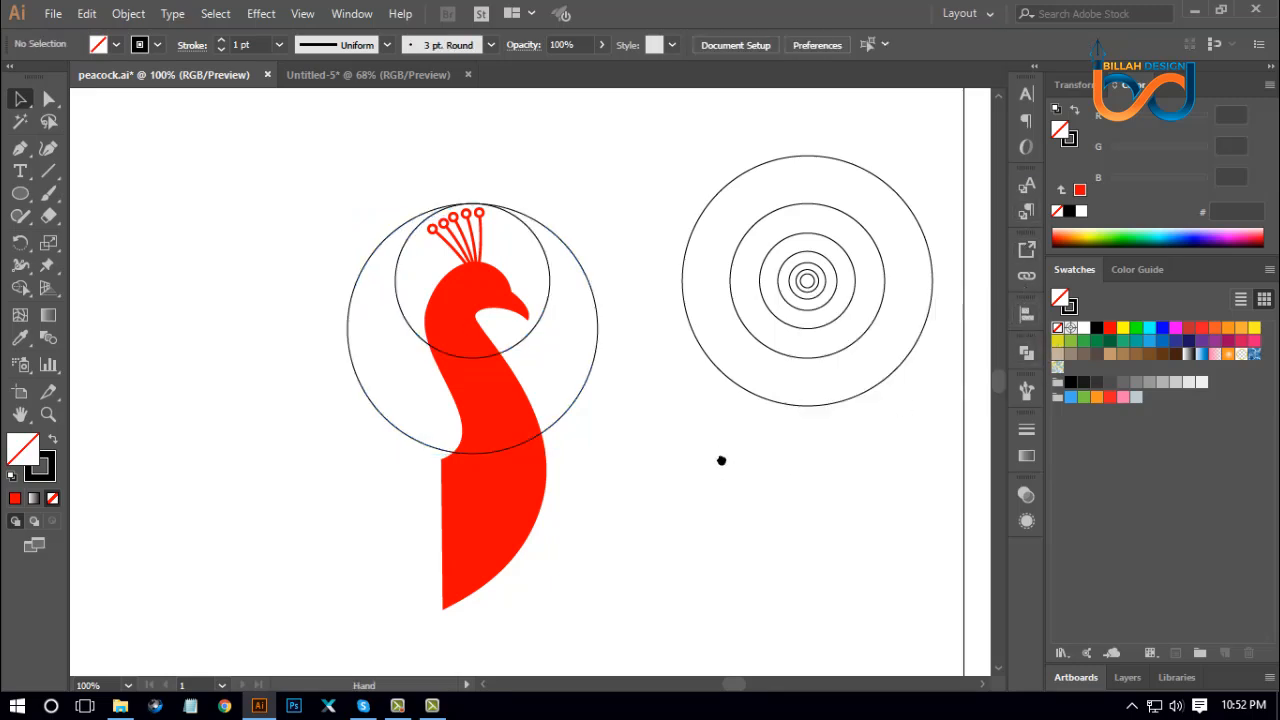
Step: Duplicate the large circle around the head slightly up toward the beak side, and fine-tune the copy to meet the other circles above the crest
drag(720, 460, 728, 457)
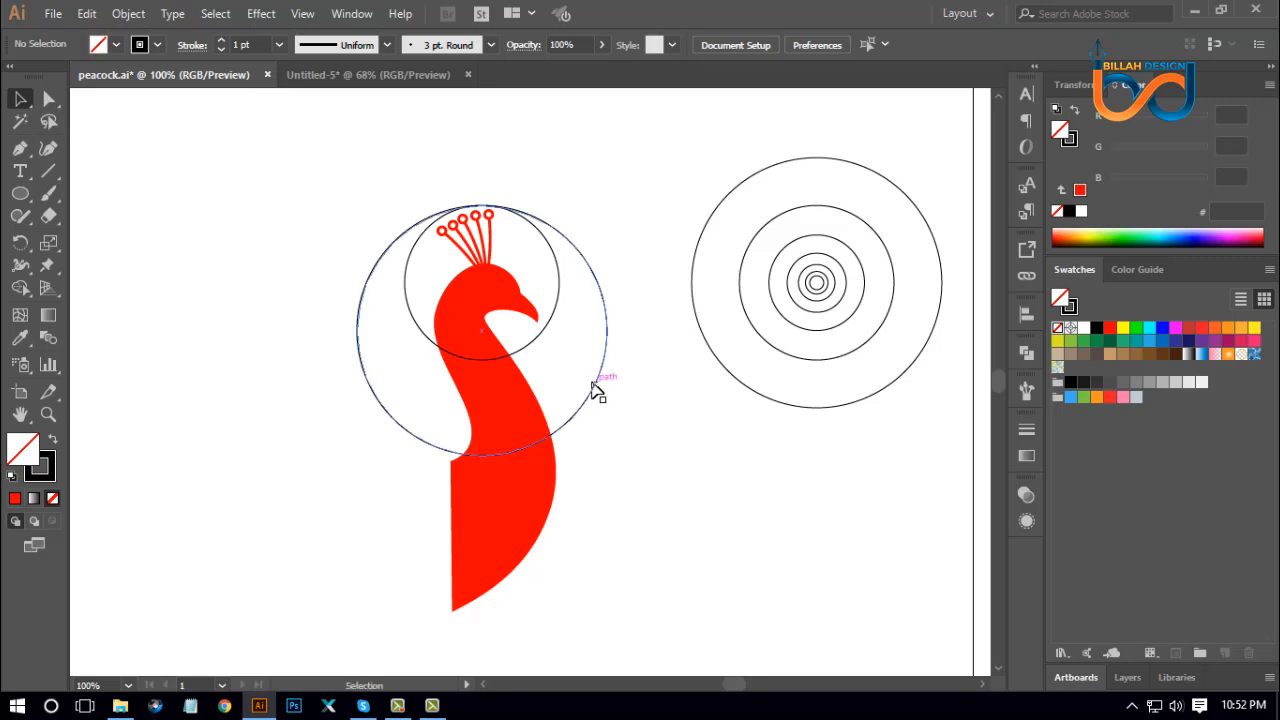
drag(596, 387, 619, 378)
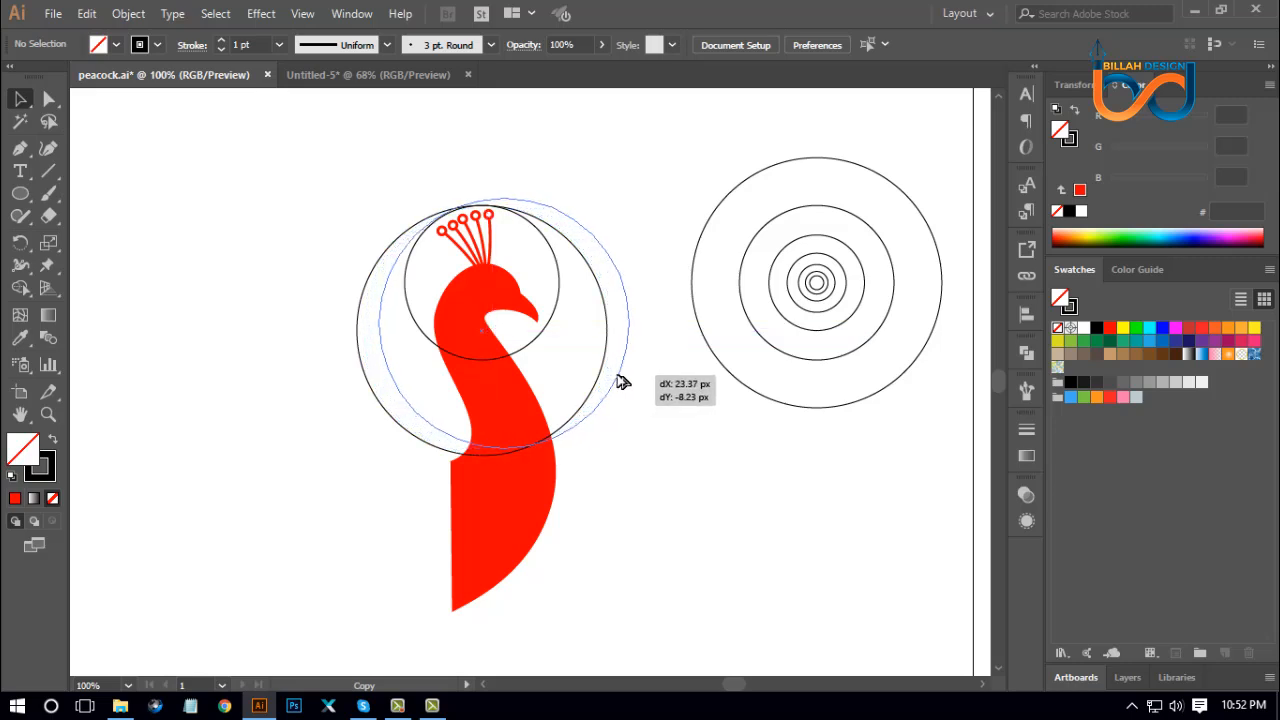
drag(620, 381, 618, 381)
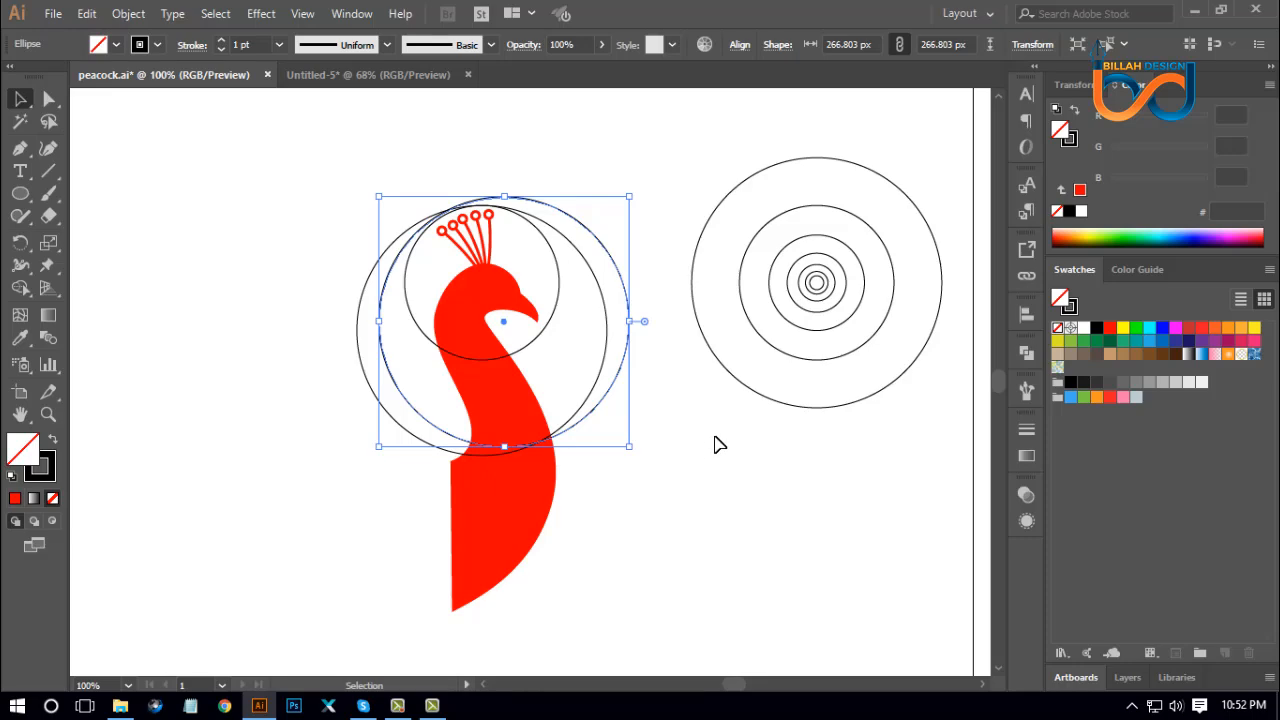
key(ctrl+plus)
key(ctrl+plus)
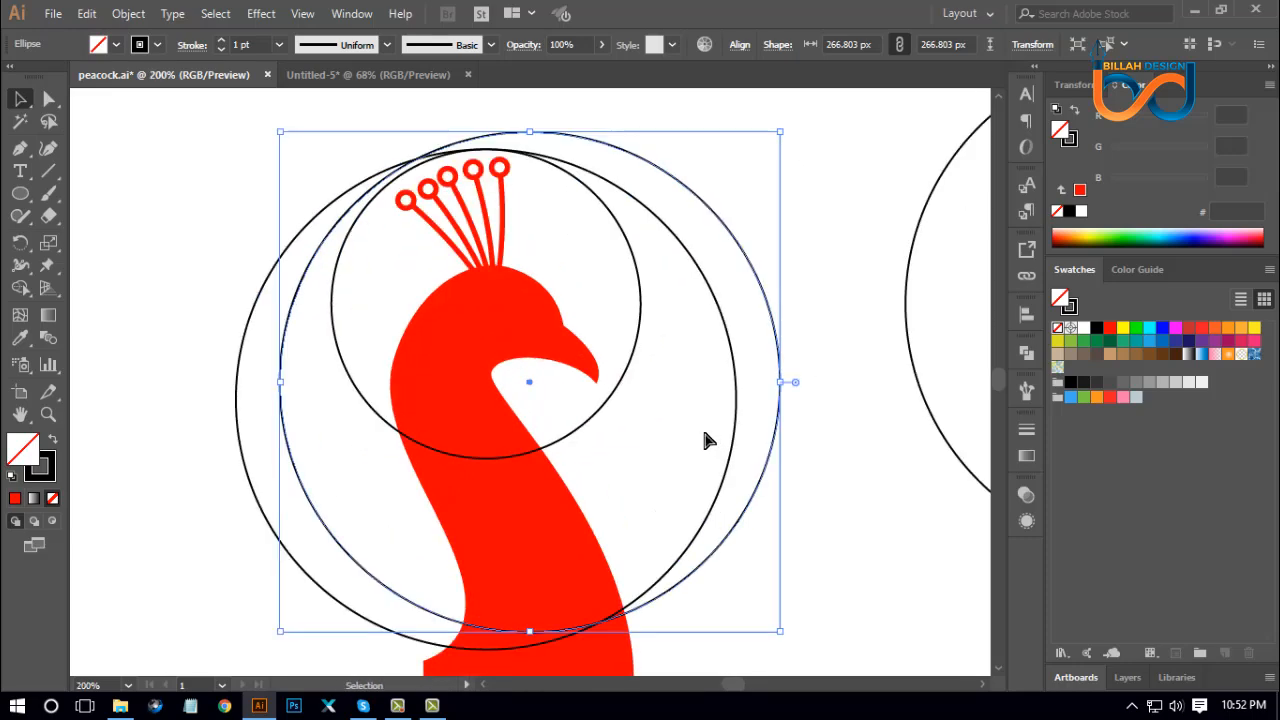
key(ctrl+plus)
drag(706, 210, 700, 331)
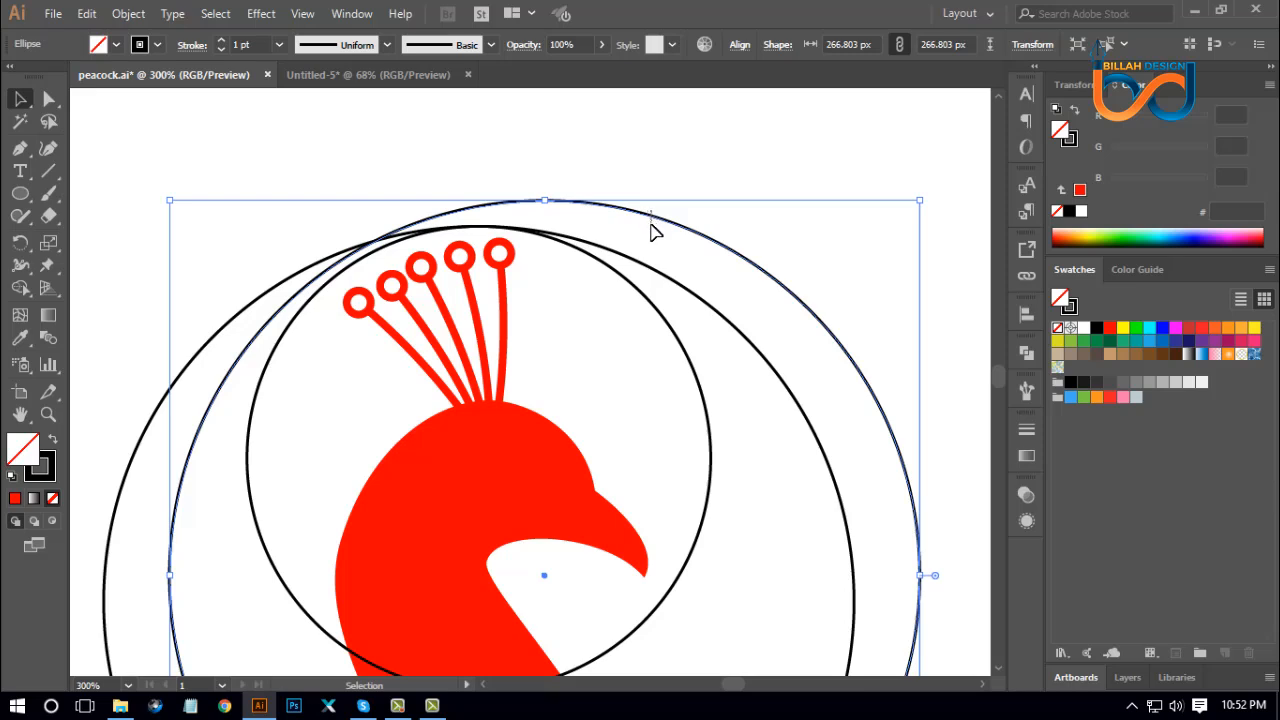
mouse_move(646, 220)
mouse_down()
mouse_move(646, 263)
mouse_move(646, 226)
mouse_move(630, 230)
mouse_up()
click(745, 208)
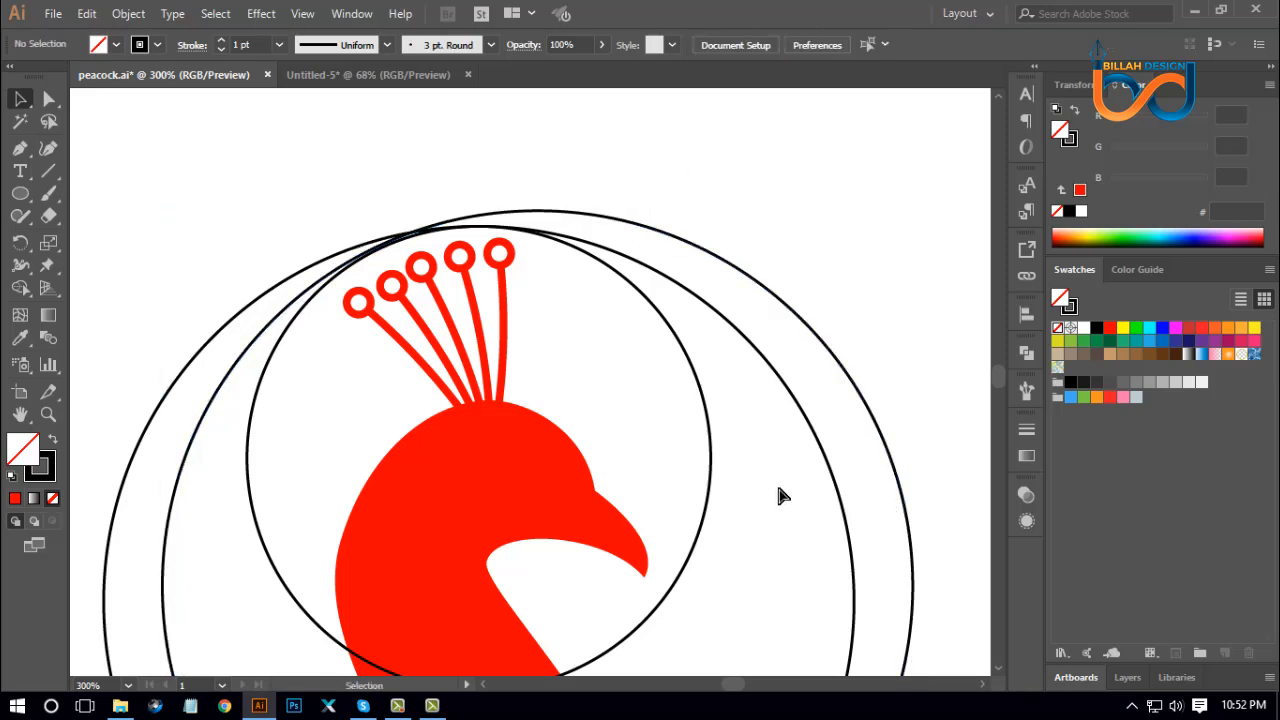
Step: Copy the large centred circle straight up by about 51 px so its centre matches the smaller head circle's, and deselect it
key(ctrl+minus)
key(ctrl+minus)
key(ctrl+minus)
key(ctrl+minus)
key(ctrl+plus)
key(ctrl+plus)
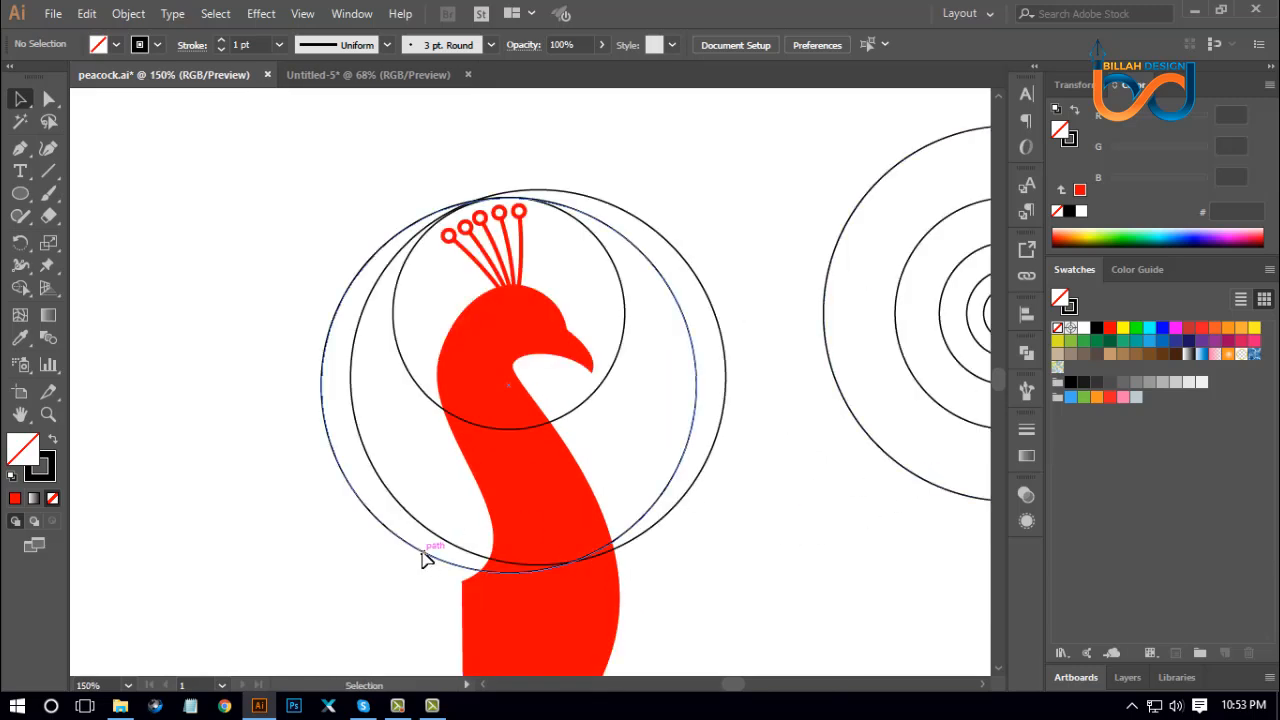
drag(422, 560, 428, 488)
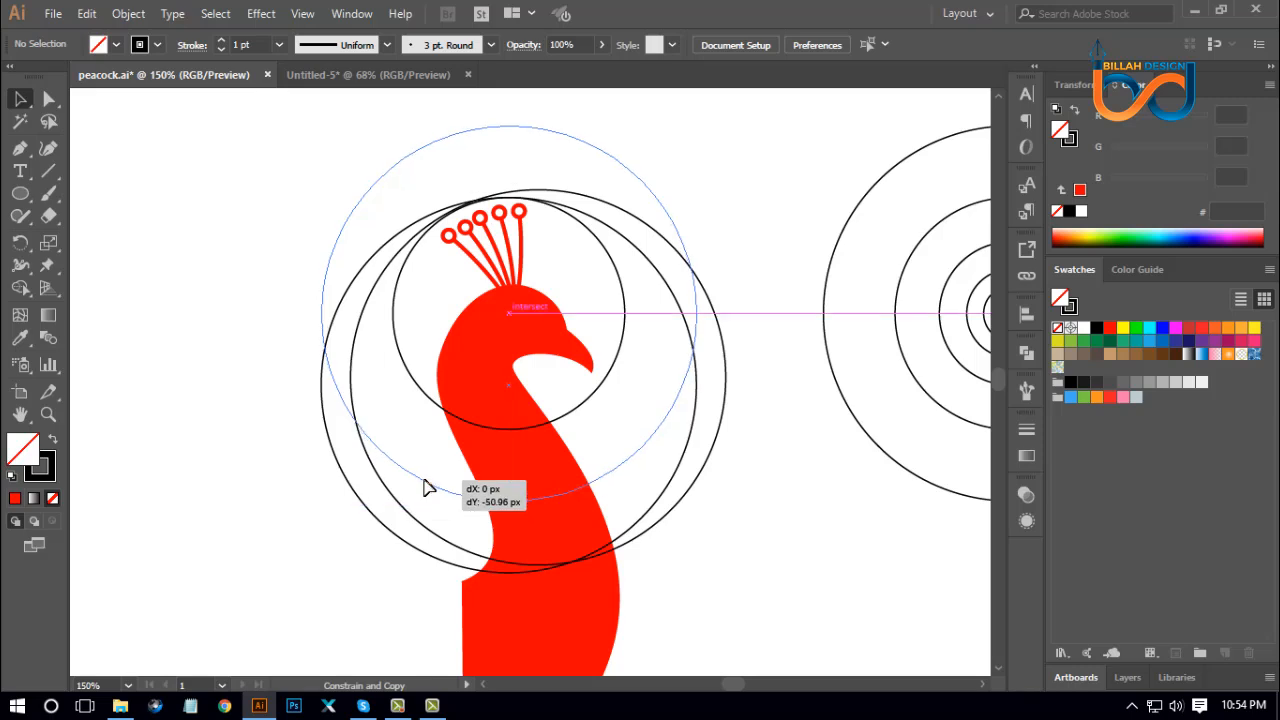
drag(424, 487, 424, 487)
click(772, 593)
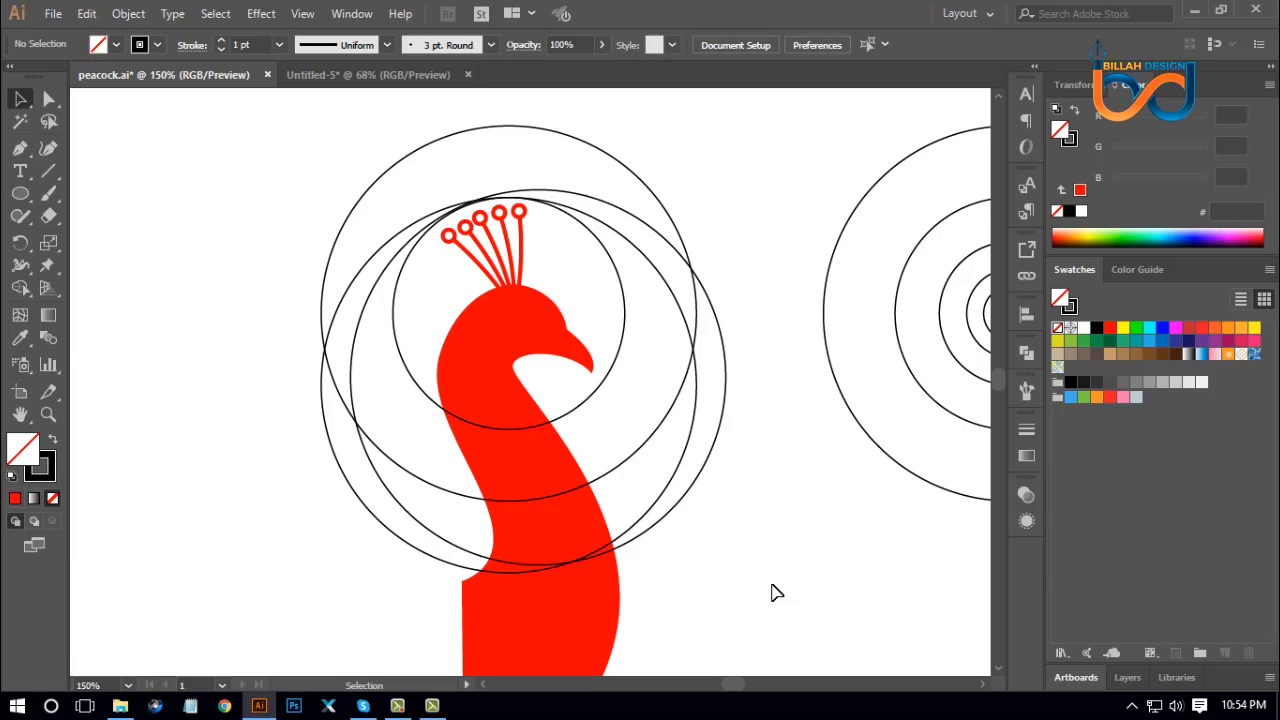
Step: Duplicate the peacock with its four overlapping circles to the empty space left of the original and deselect the copy
key(ctrl+minus)
key(ctrl+minus)
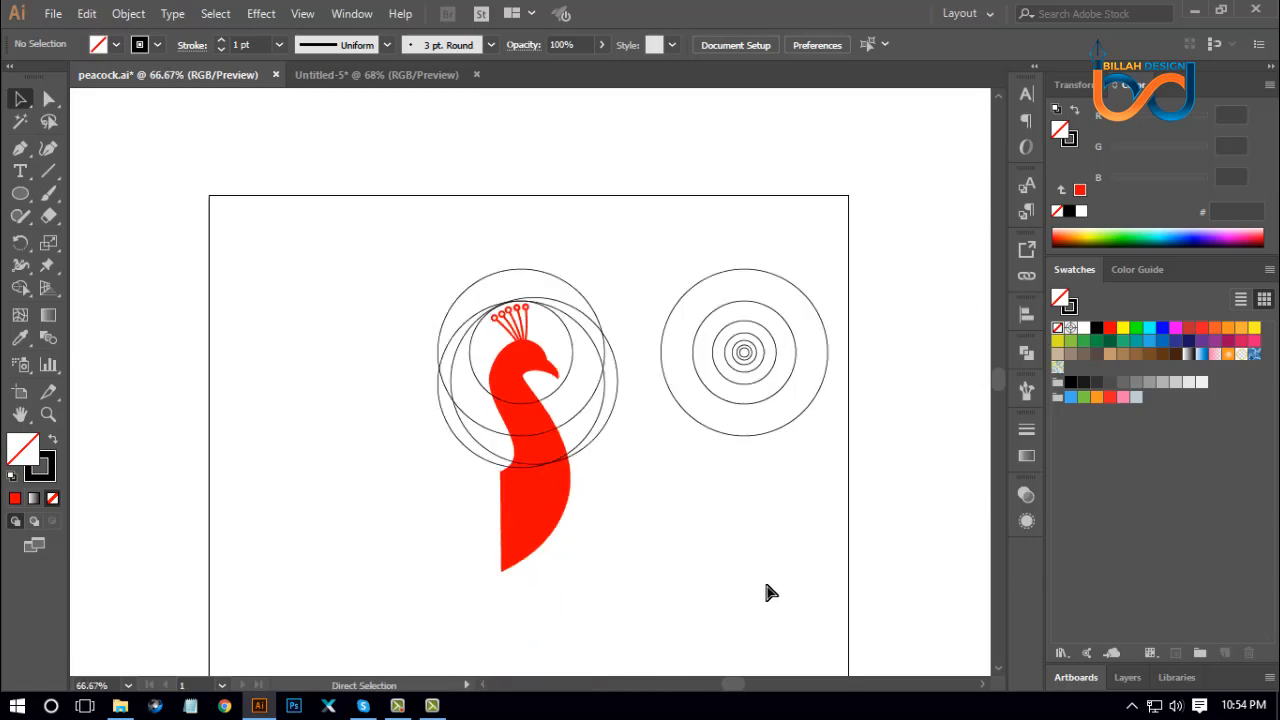
key(ctrl+equal)
key(ctrl+equal)
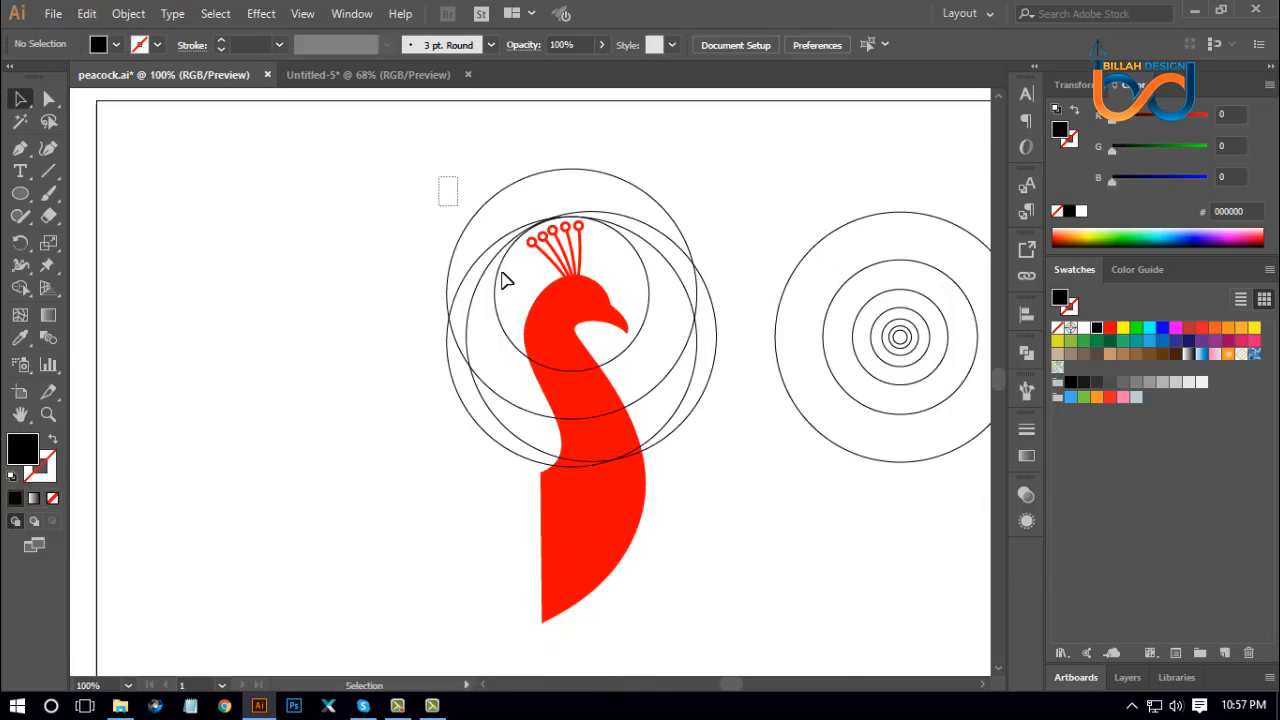
drag(443, 186, 680, 571)
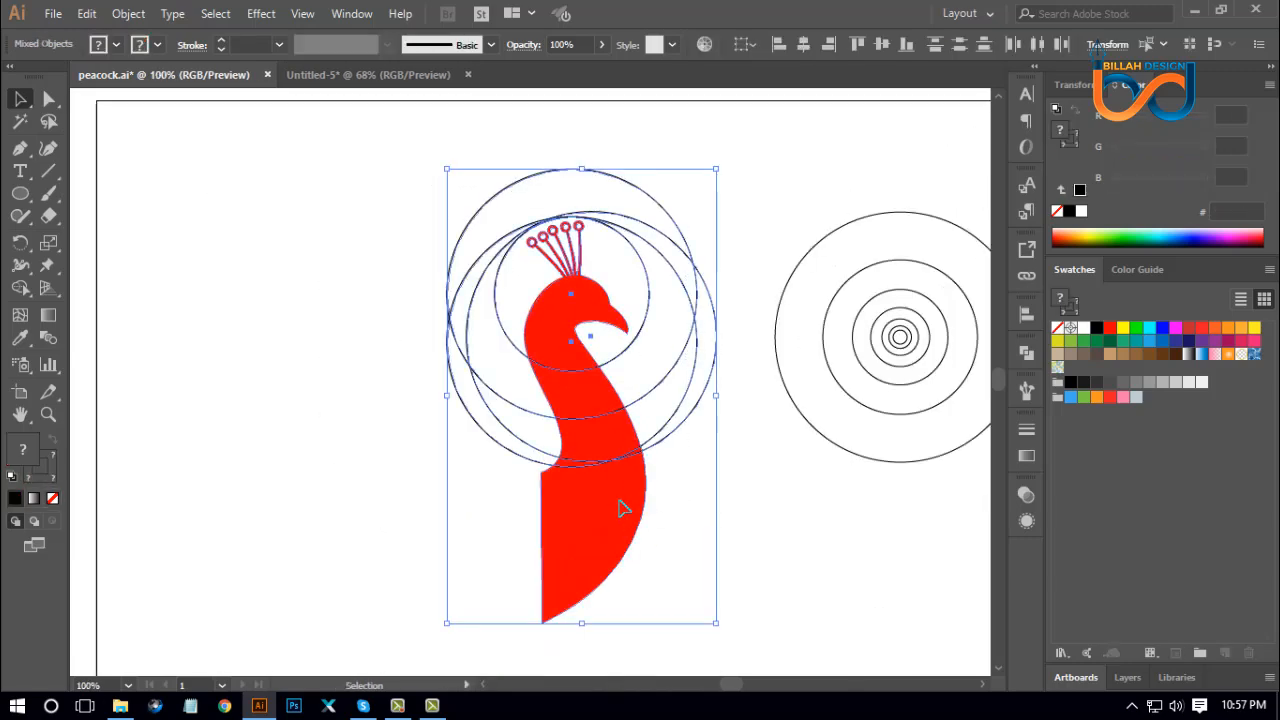
drag(623, 509, 285, 515)
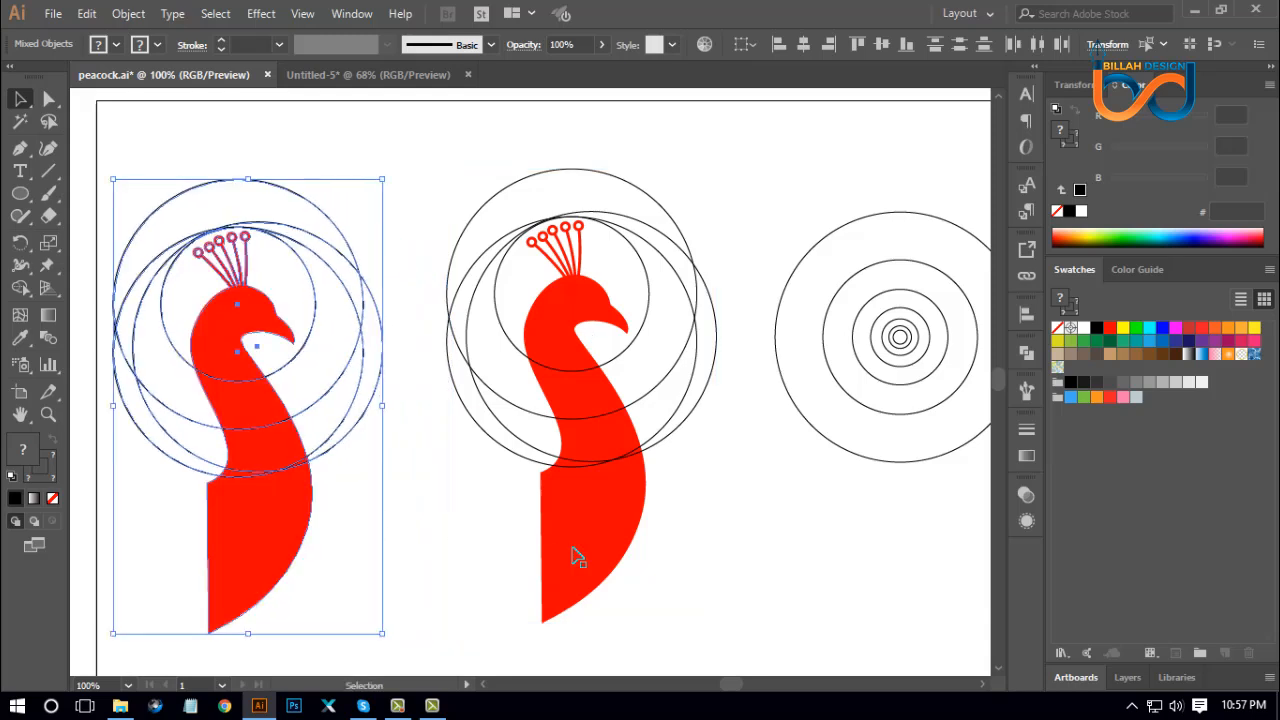
click(731, 551)
Step: Subtract the peacock's head, neck and body regions from the original peacock-and-circles artwork with the Shape Builder tool
drag(476, 160, 689, 505)
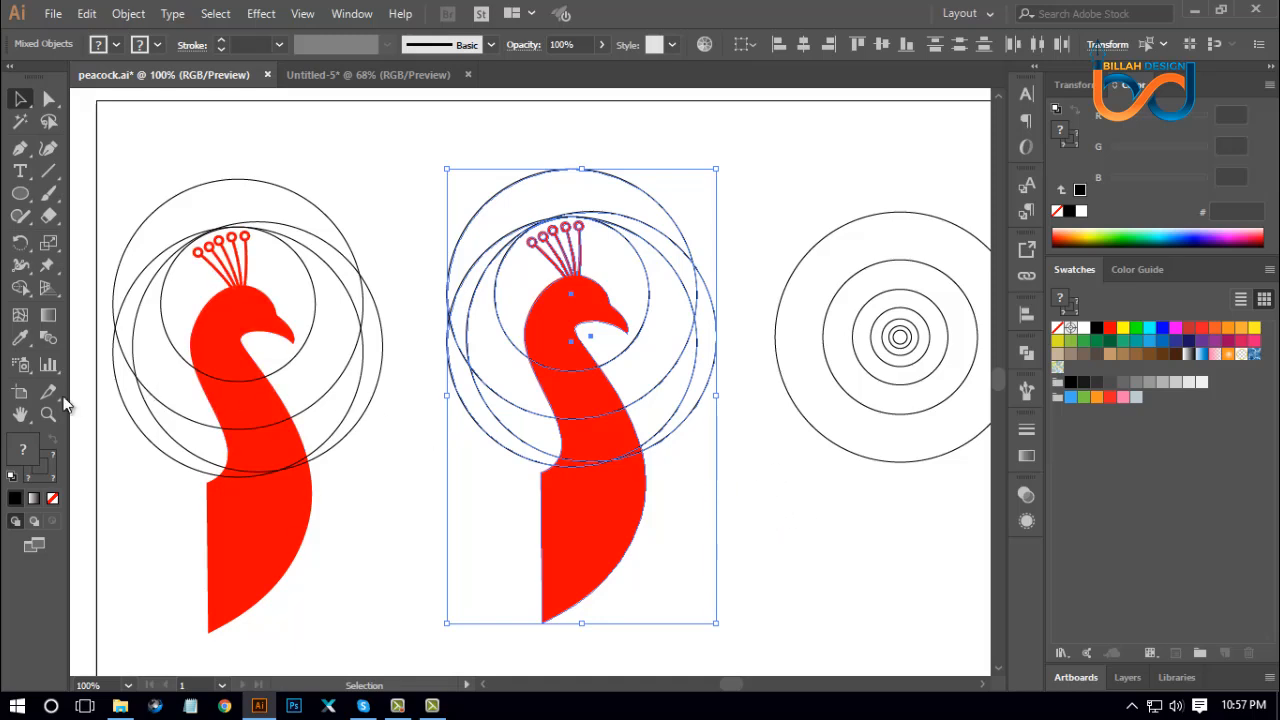
click(20, 288)
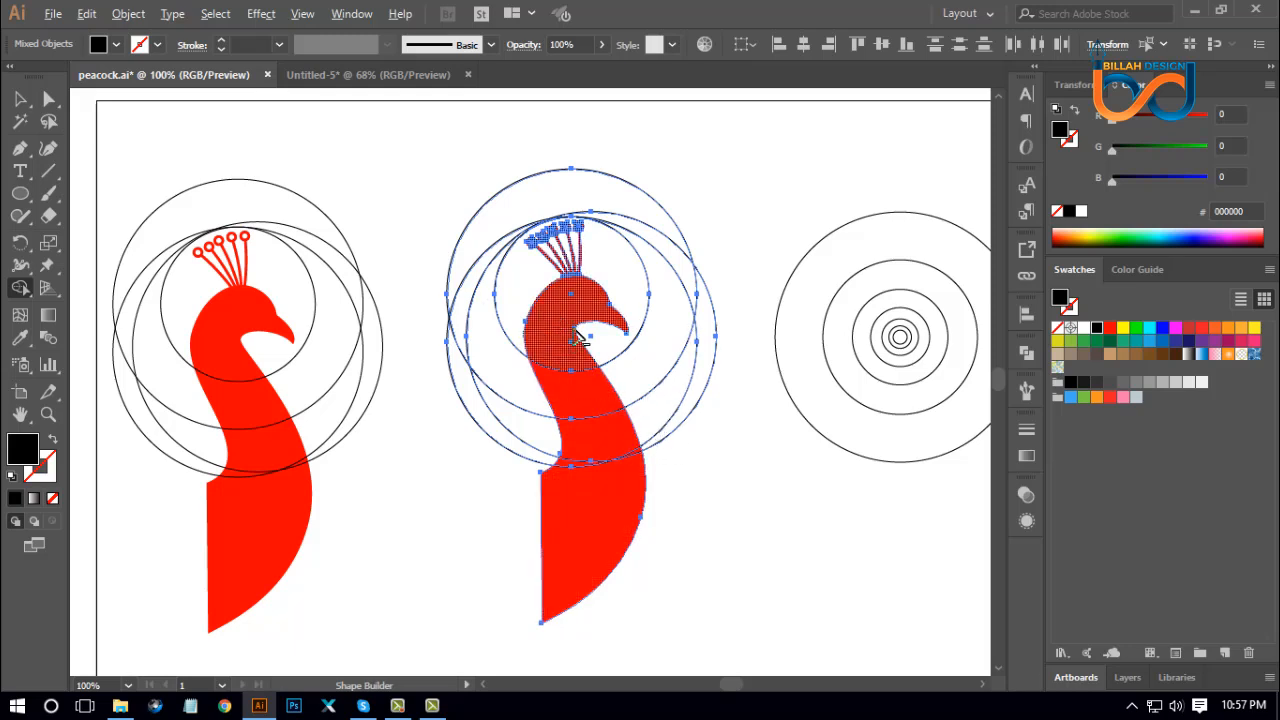
mouse_move(565, 323)
mouse_down()
mouse_move(583, 466)
mouse_move(572, 566)
mouse_up()
alt+click(623, 455)
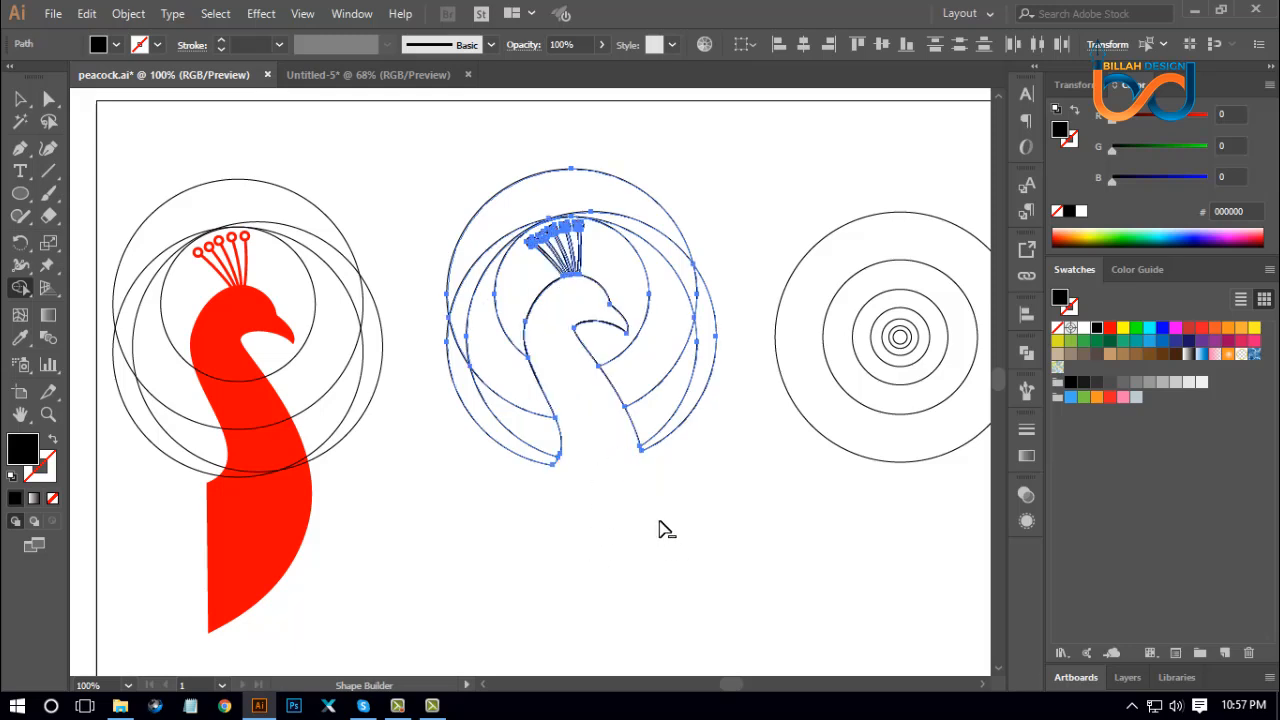
Step: Fill the inner circle area around the head with black using Shape Builder, and remove the outer lower-right and upper arc regions
drag(611, 274, 612, 275)
click(616, 276)
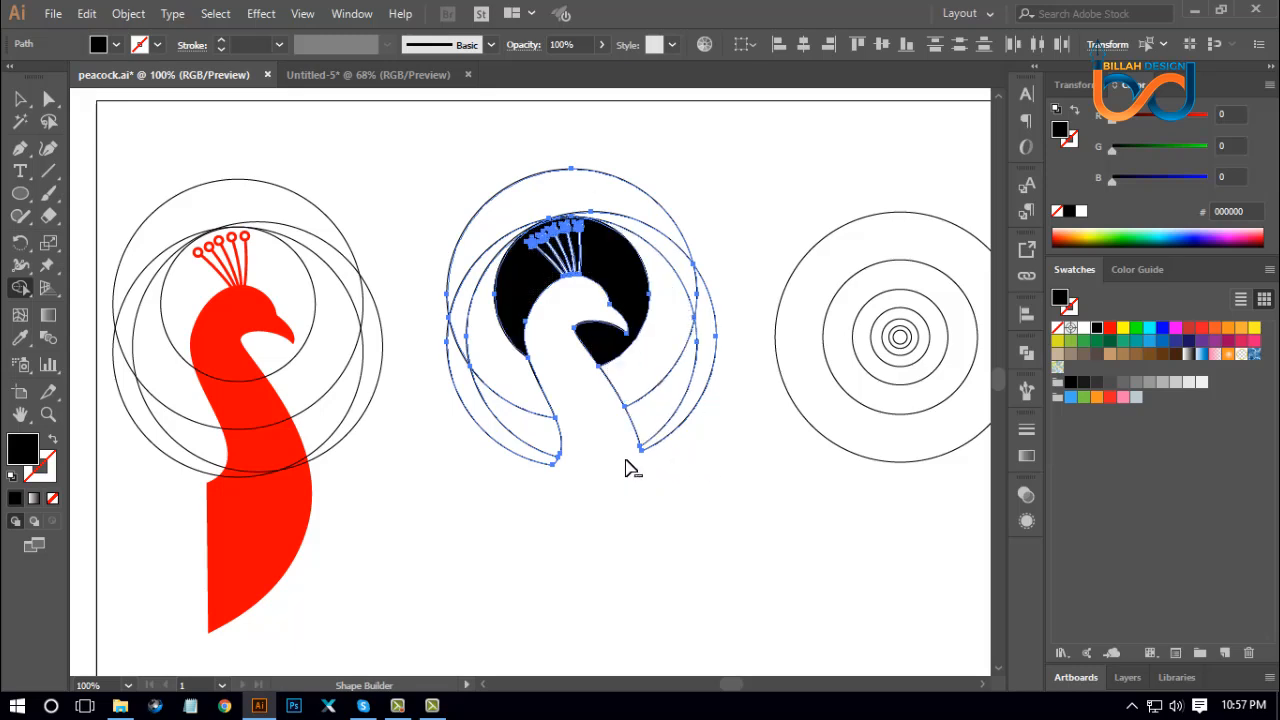
alt+click(694, 429)
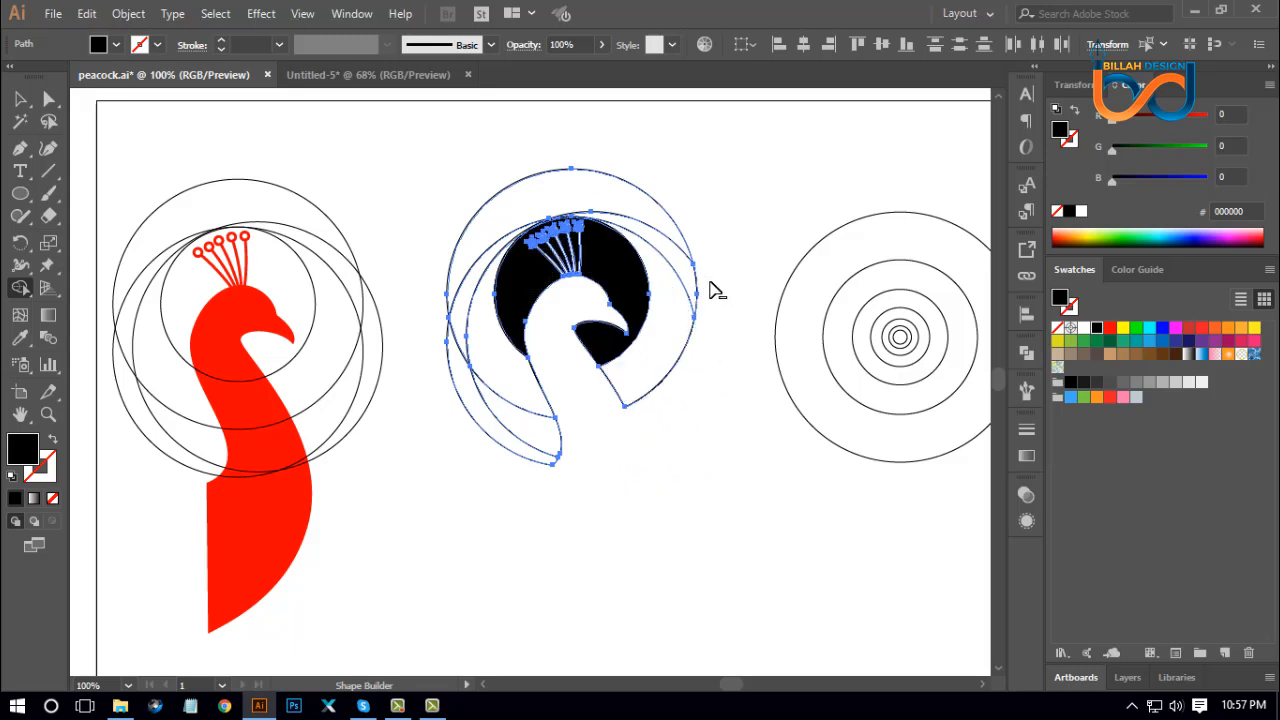
alt+click(692, 268)
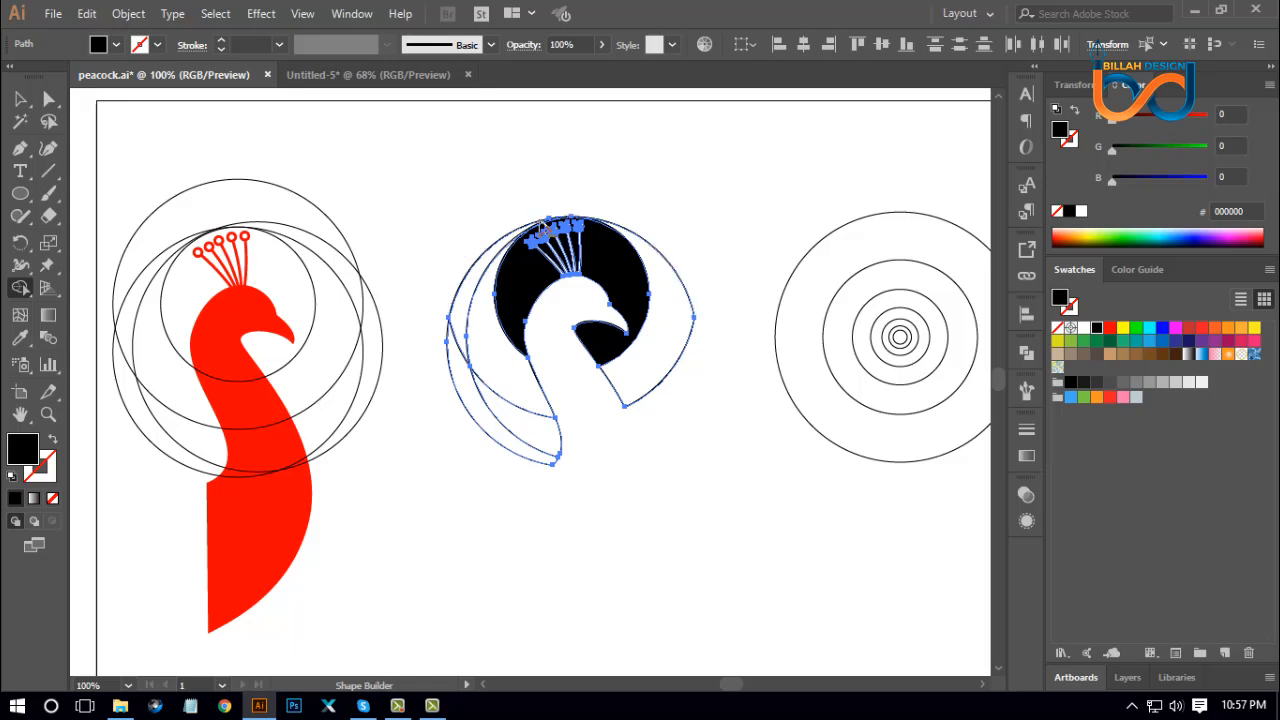
Step: Fill the crescent regions behind the neck and in front of the beak with black using Shape Builder, and deselect the artwork
drag(492, 352, 536, 430)
drag(457, 343, 470, 384)
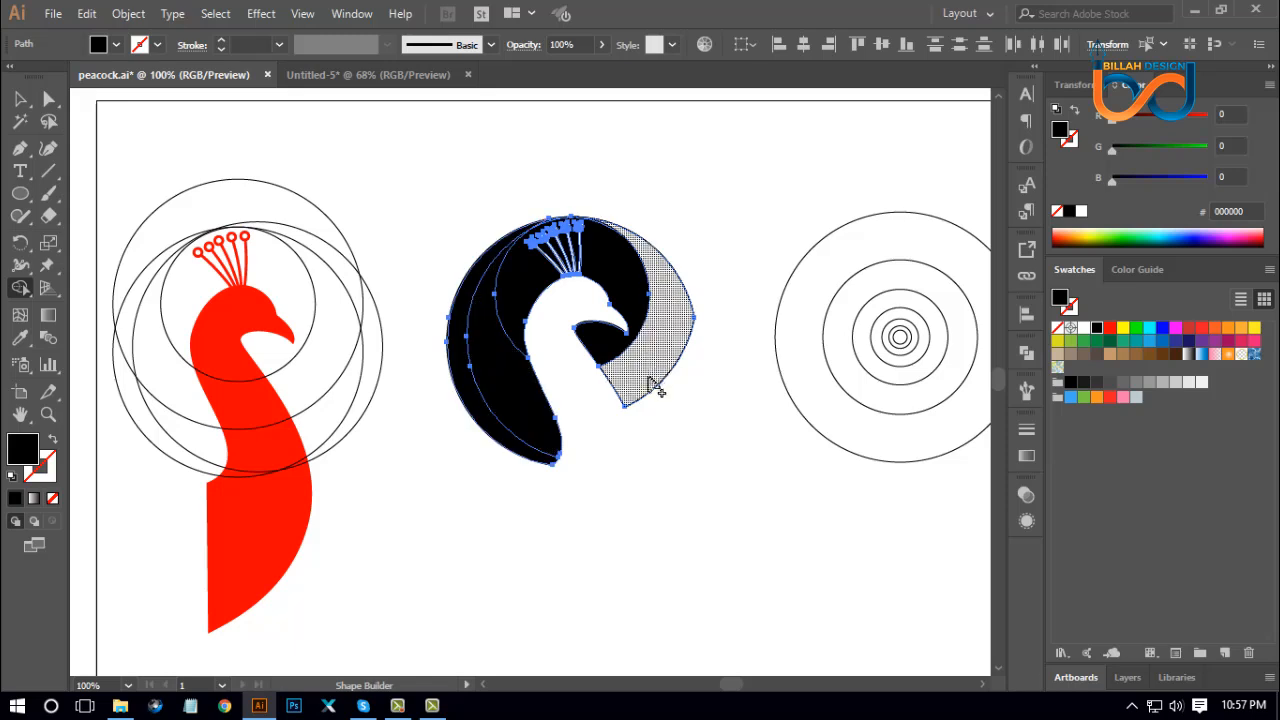
drag(660, 372, 677, 300)
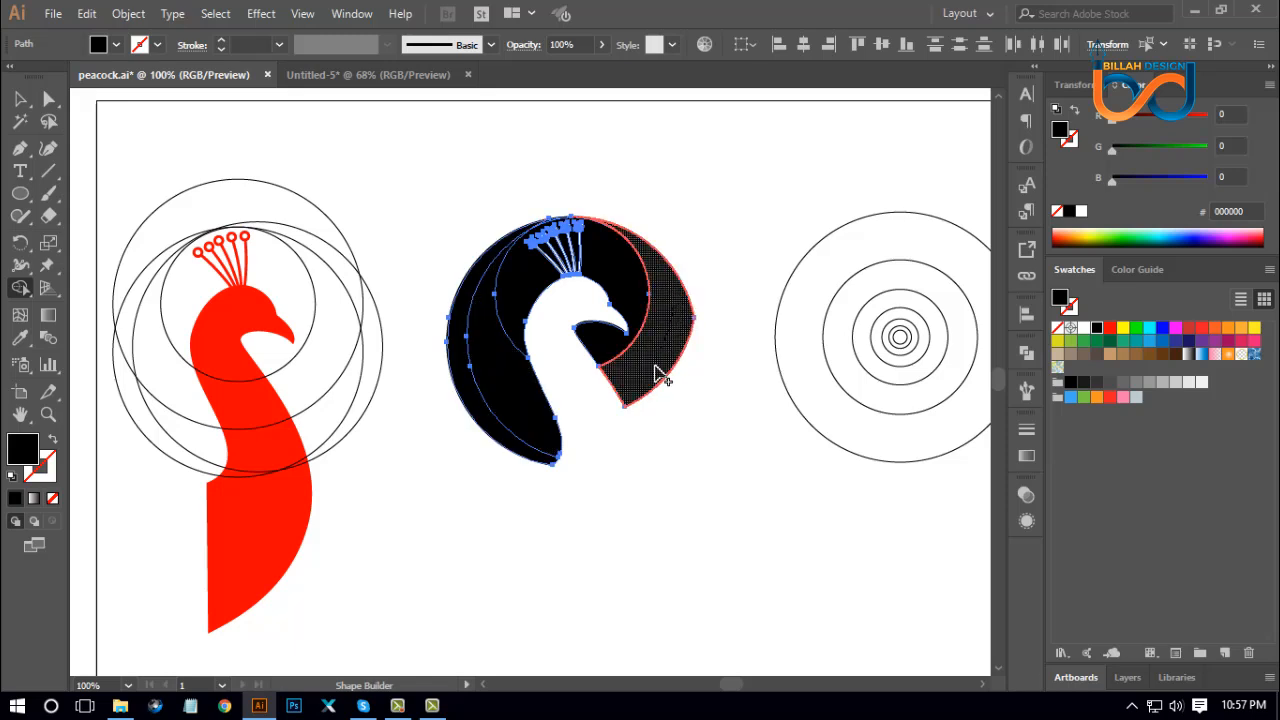
click(48, 98)
click(752, 565)
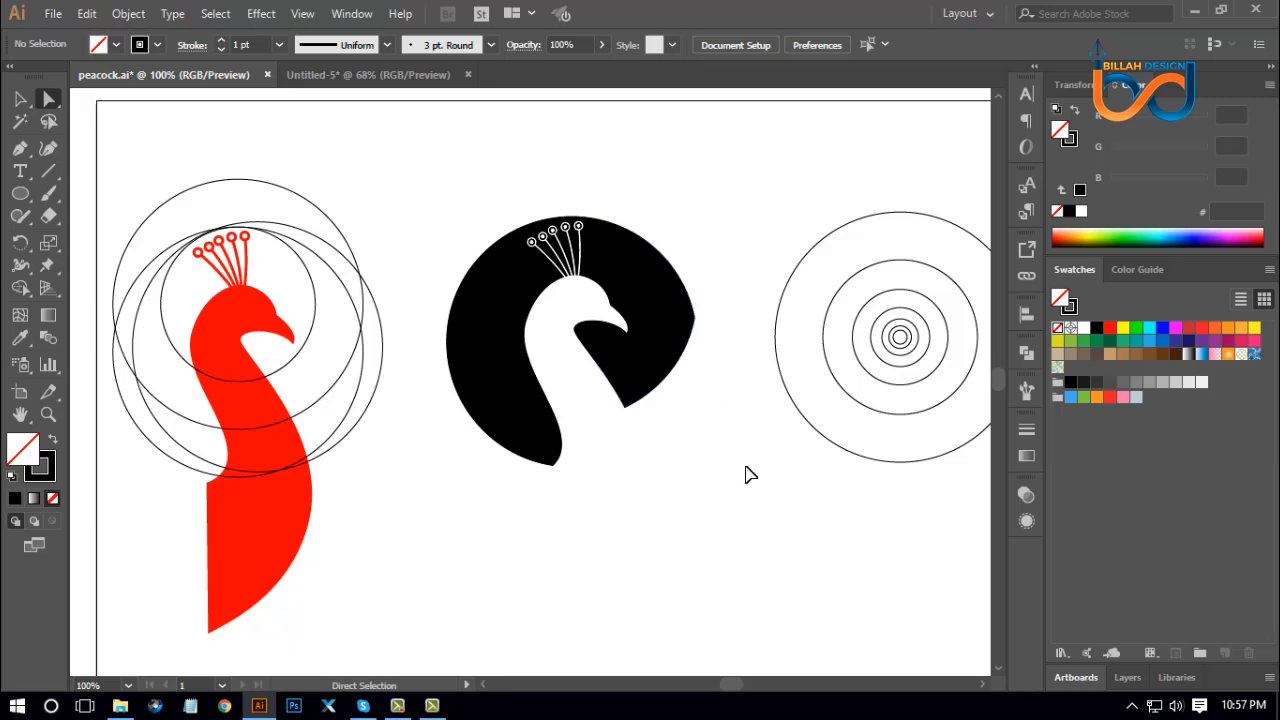
Step: Swap fill and stroke on the inner circle of the second crest feather from the left, giving it a solid black fill
key(ctrl+equal)
key(ctrl+equal)
key(ctrl+equal)
drag(627, 196, 626, 400)
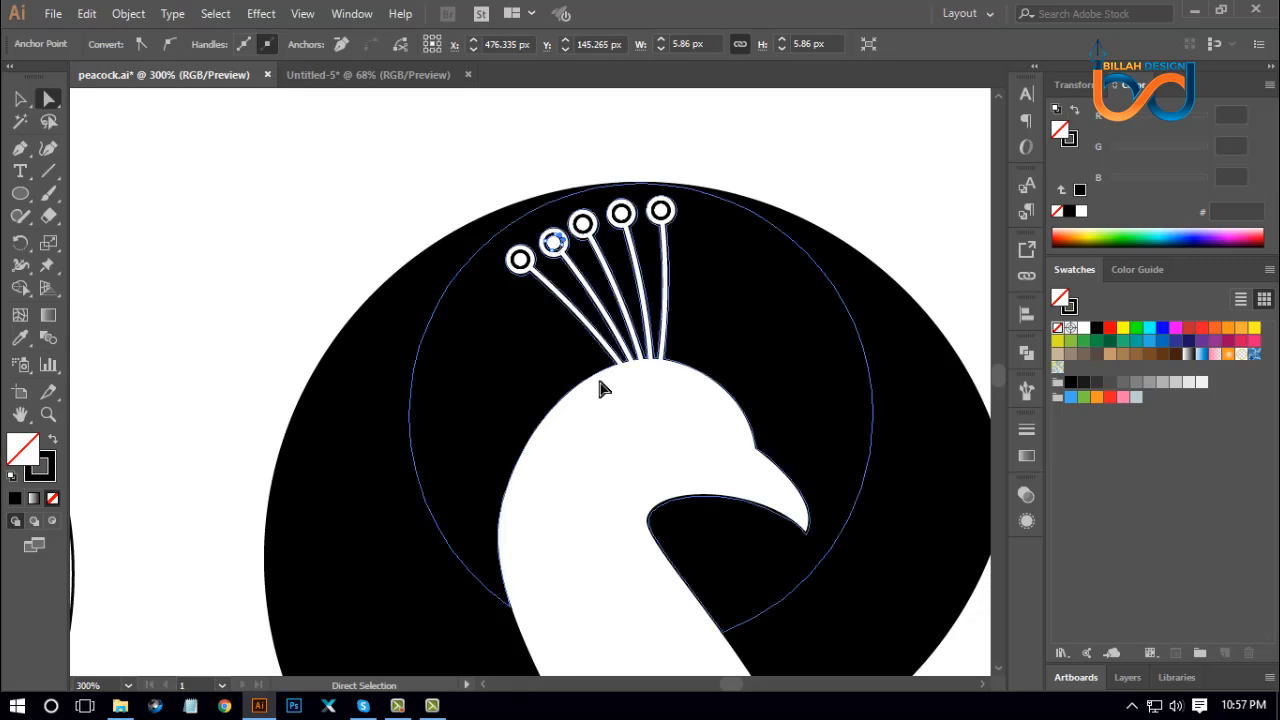
click(630, 438)
click(561, 247)
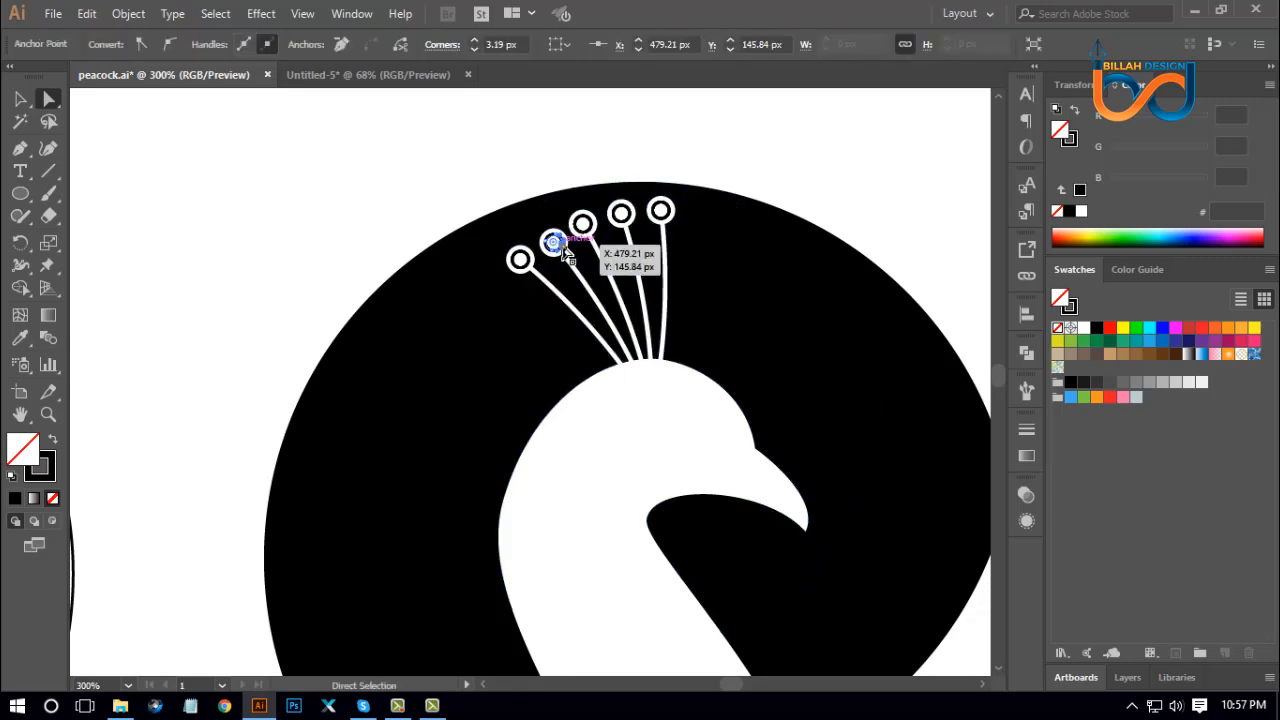
click(54, 443)
click(408, 271)
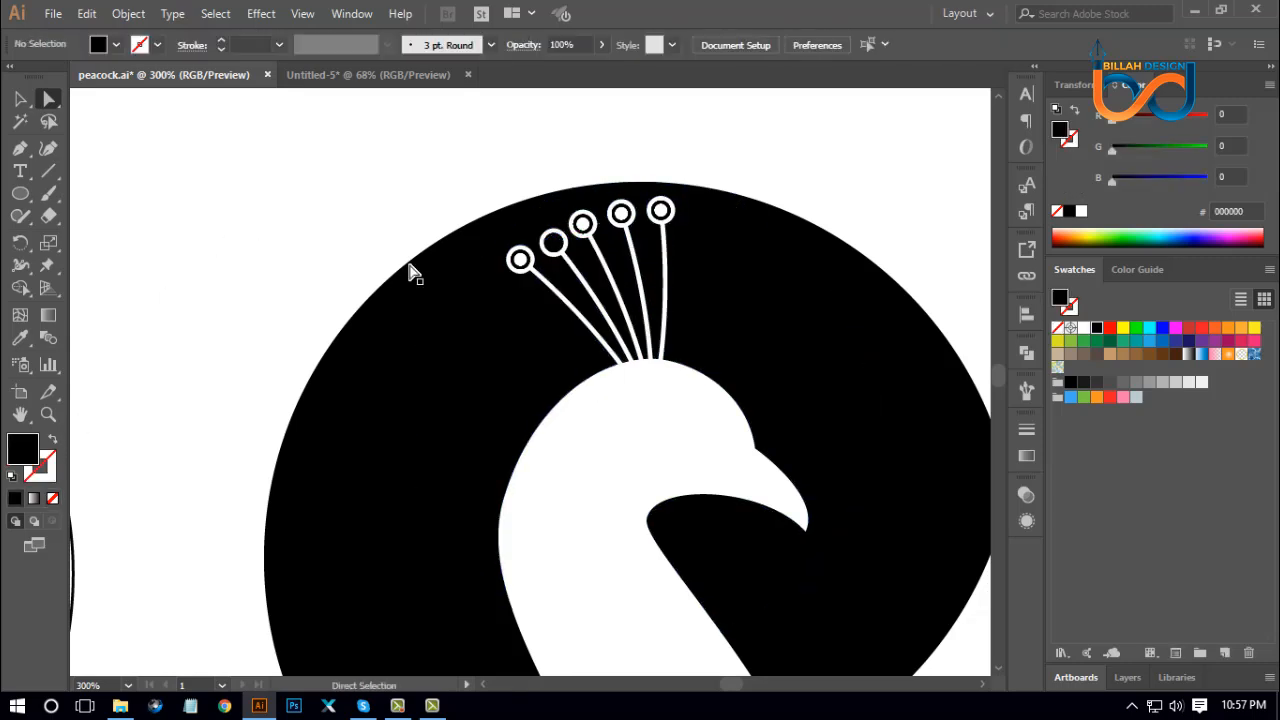
Step: Swap fill and stroke on the inner circles of the first and third crest feathers from the left, making them solid black
click(522, 260)
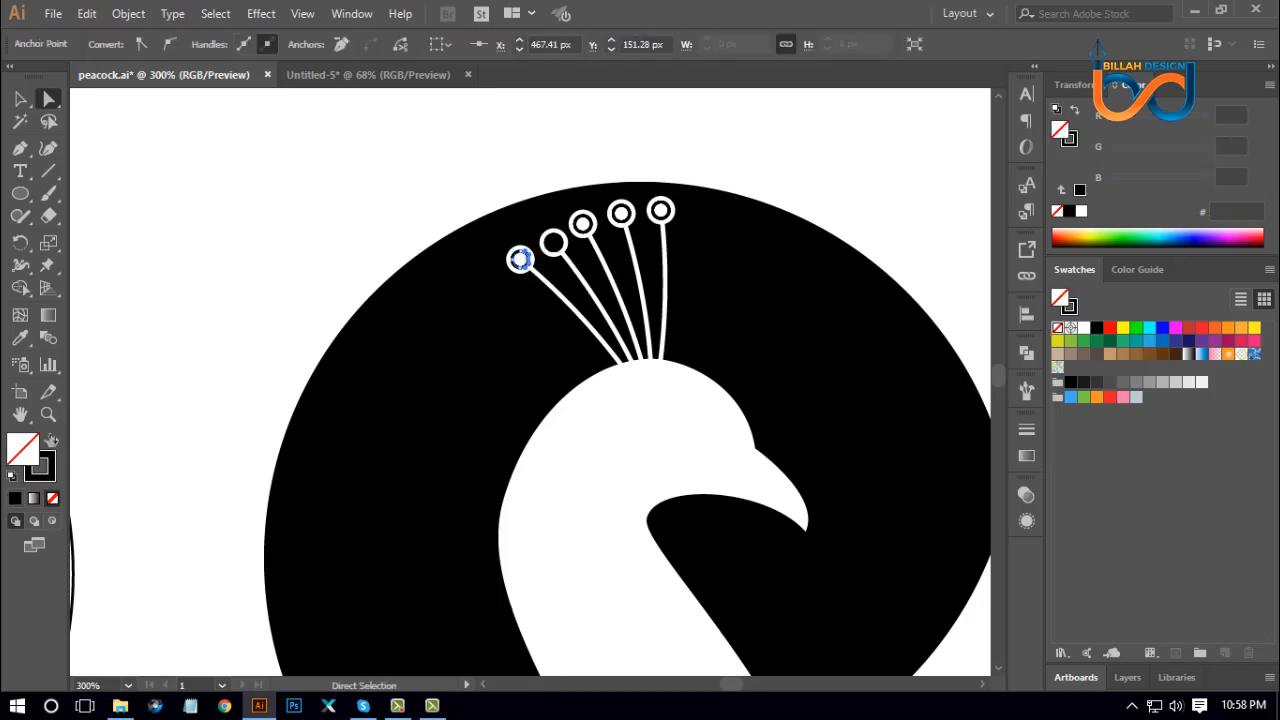
click(53, 441)
click(213, 272)
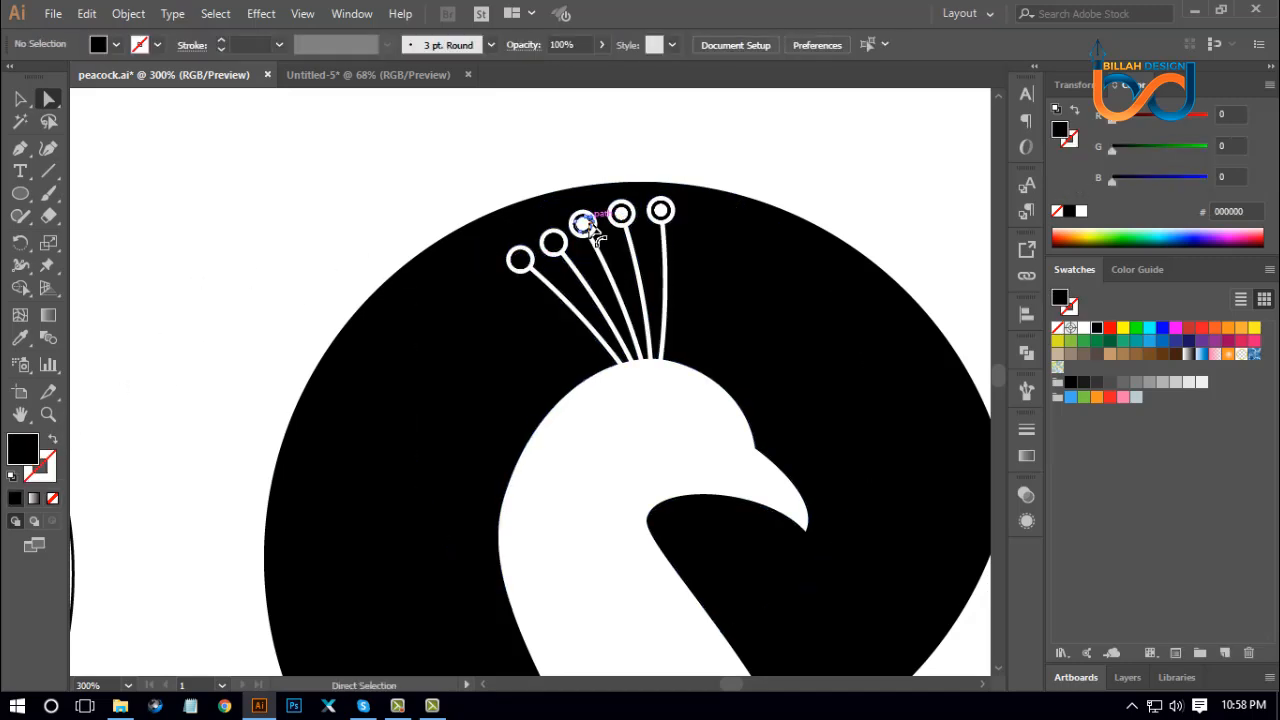
click(589, 229)
click(53, 442)
click(225, 268)
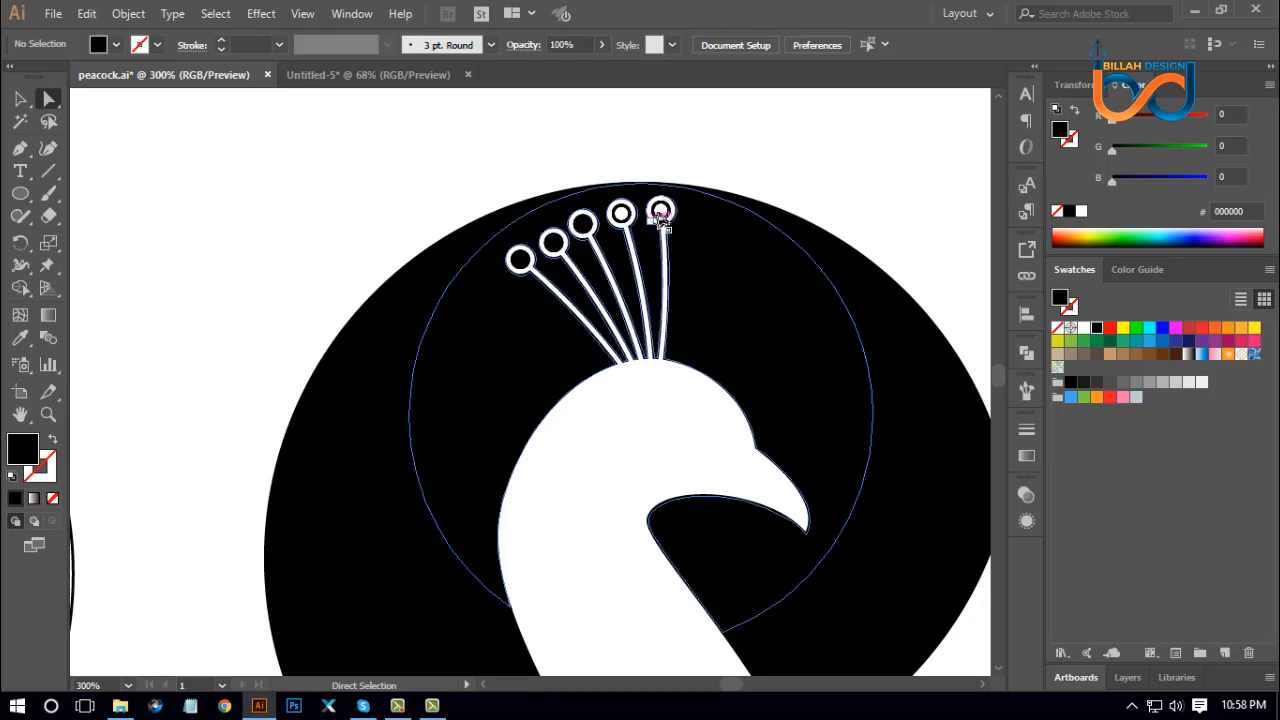
Step: Swap fill and stroke on the inner circles of the fifth and fourth crest feathers from the left, making them solid black
click(666, 215)
click(53, 441)
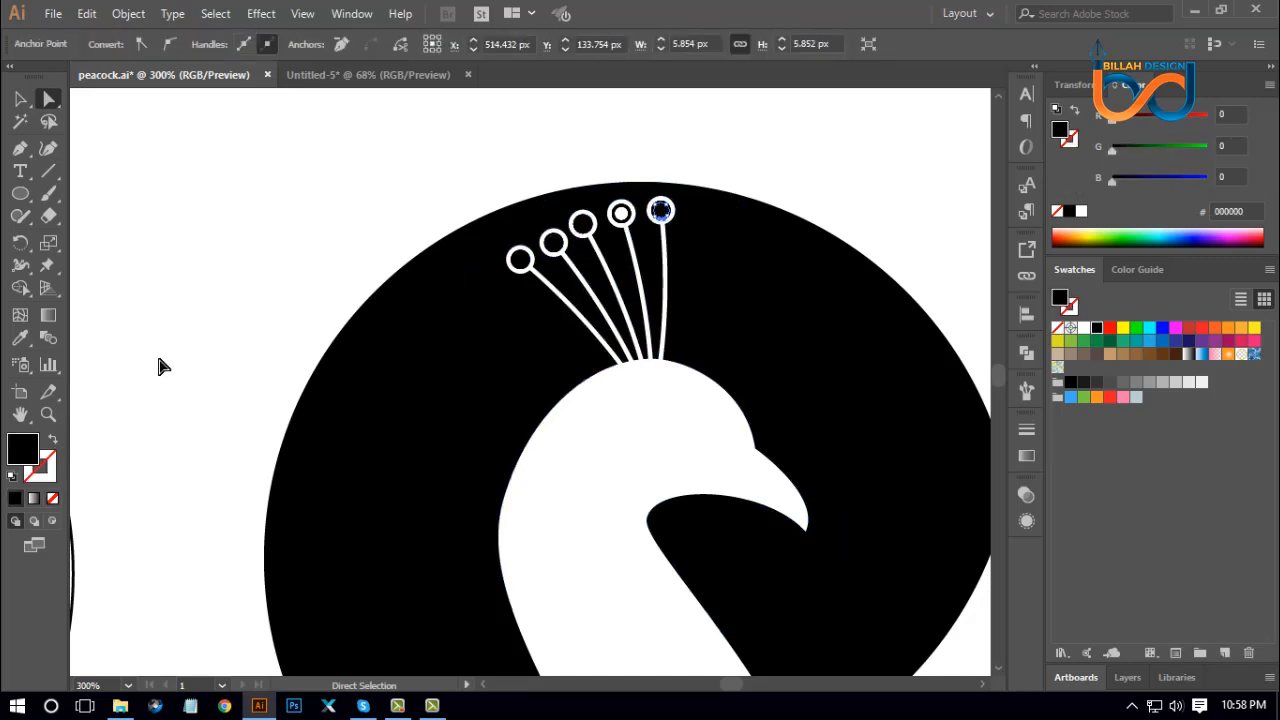
click(158, 362)
click(619, 222)
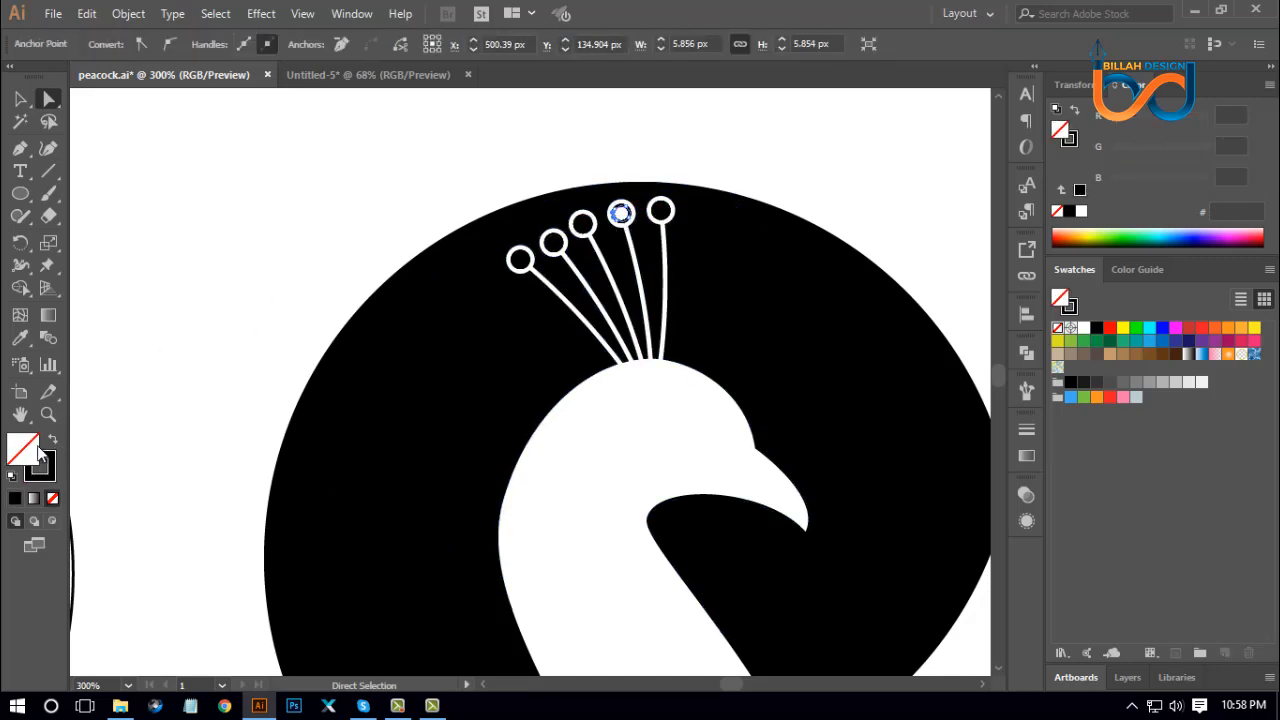
click(157, 346)
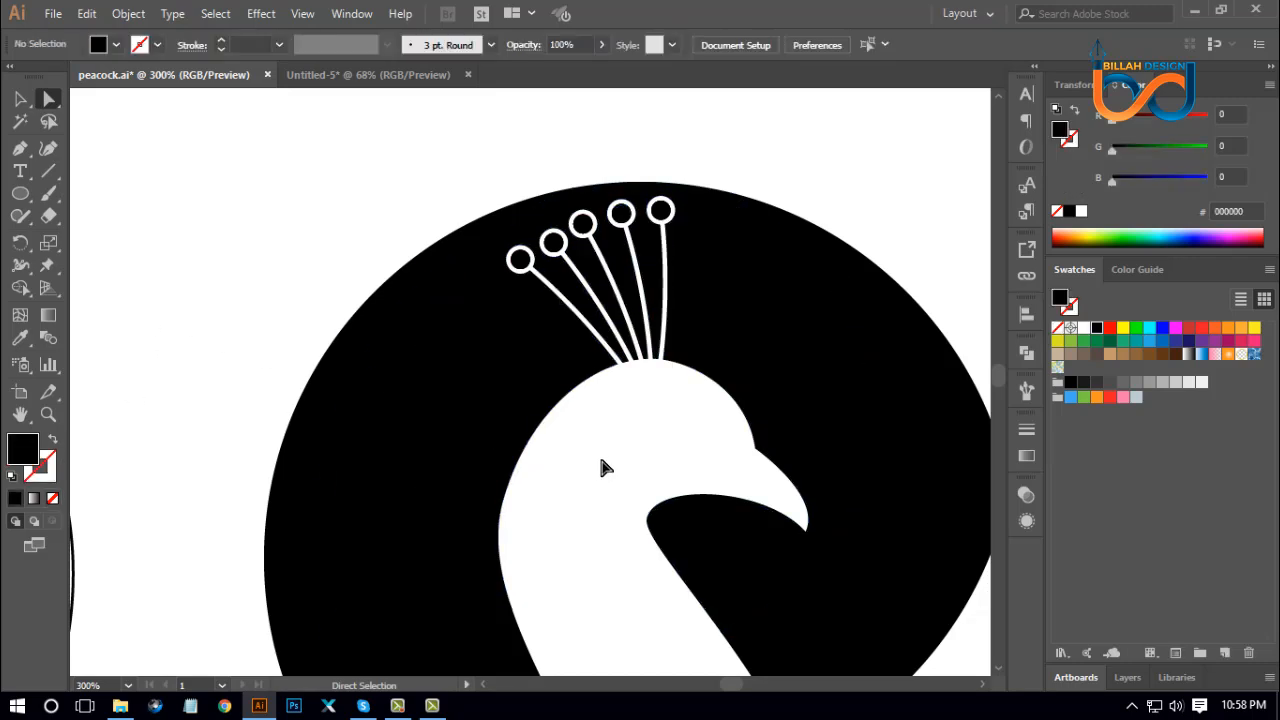
Step: Round off the pointed outer corner of the black crescent in front of the beak by dragging its live corner inward
key(ctrl+minus)
key(ctrl+minus)
key(ctrl+minus)
key(ctrl+minus)
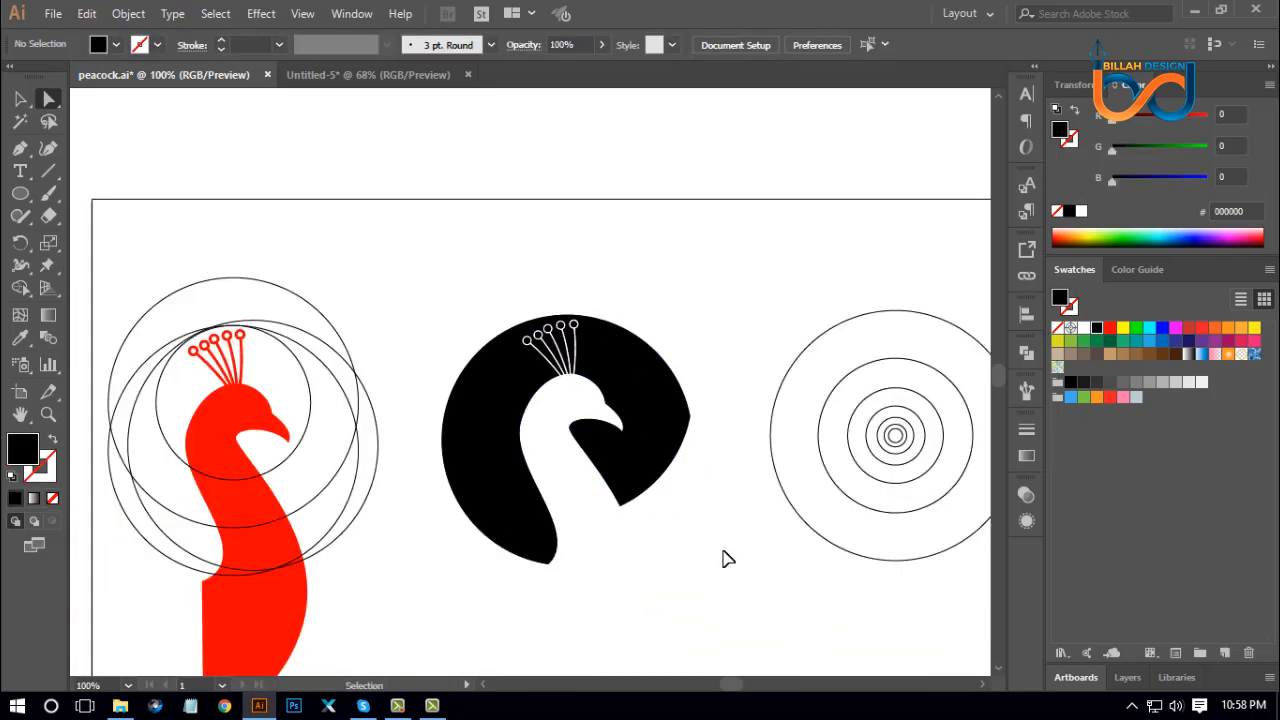
key(ctrl+plus)
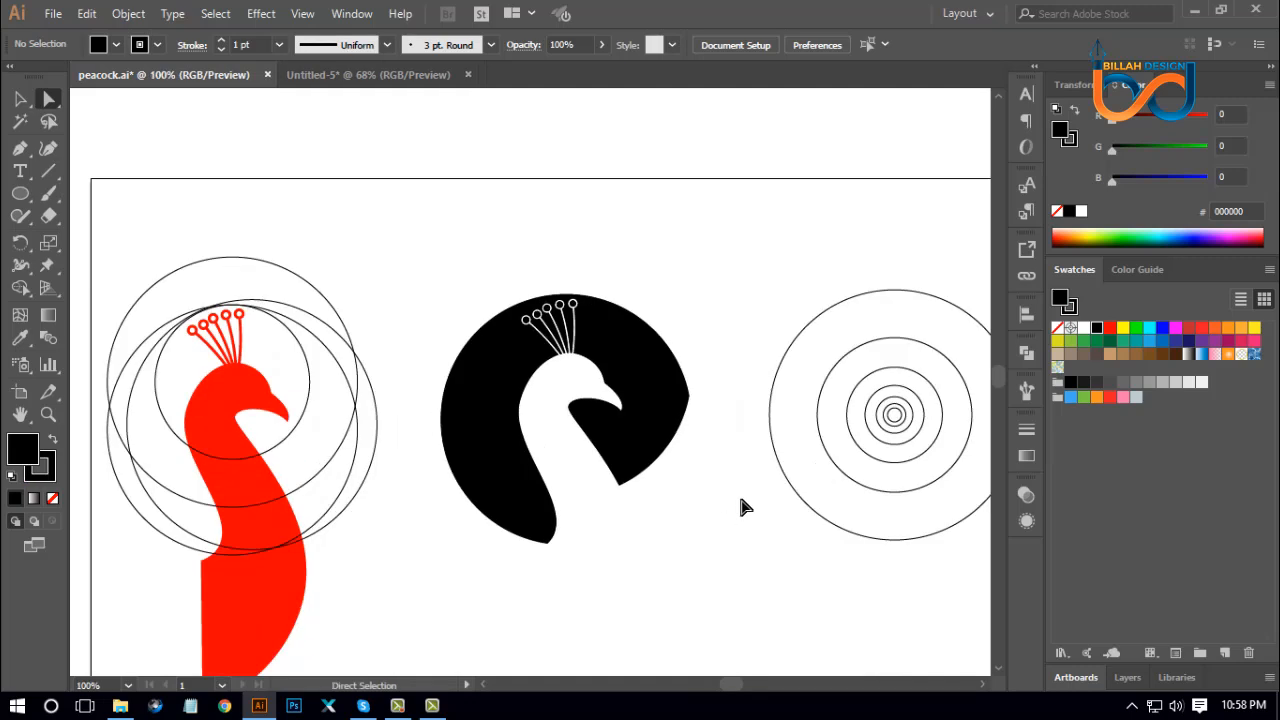
click(690, 400)
click(714, 446)
click(690, 400)
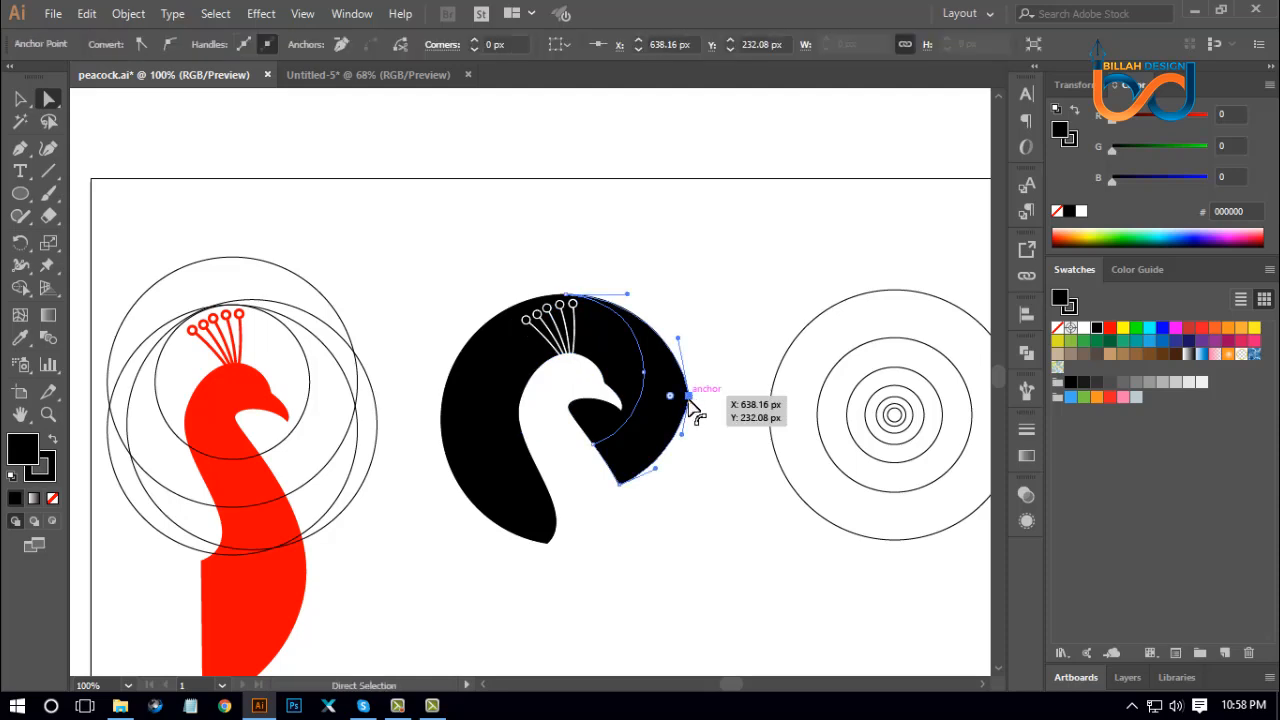
drag(670, 402, 580, 436)
click(666, 551)
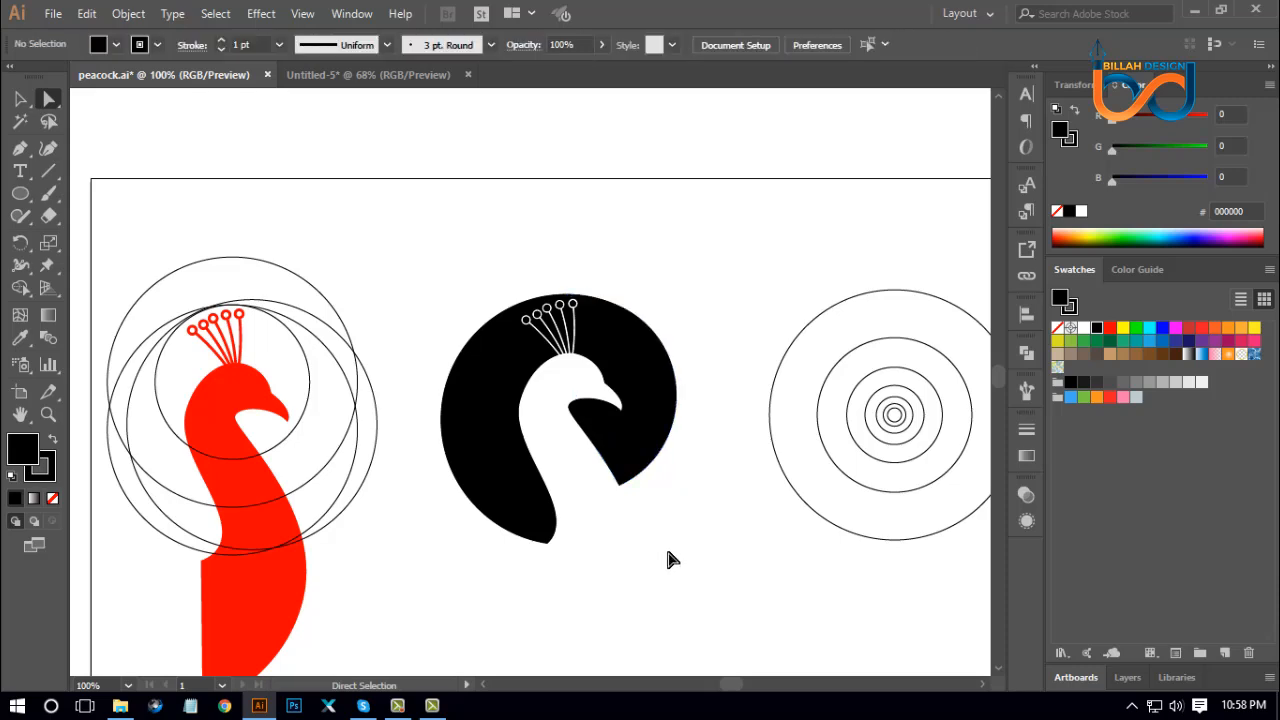
Step: Select the whole black peacock logo, remove its stroke, and deselect it
click(538, 505)
click(632, 582)
click(505, 518)
drag(434, 251, 703, 557)
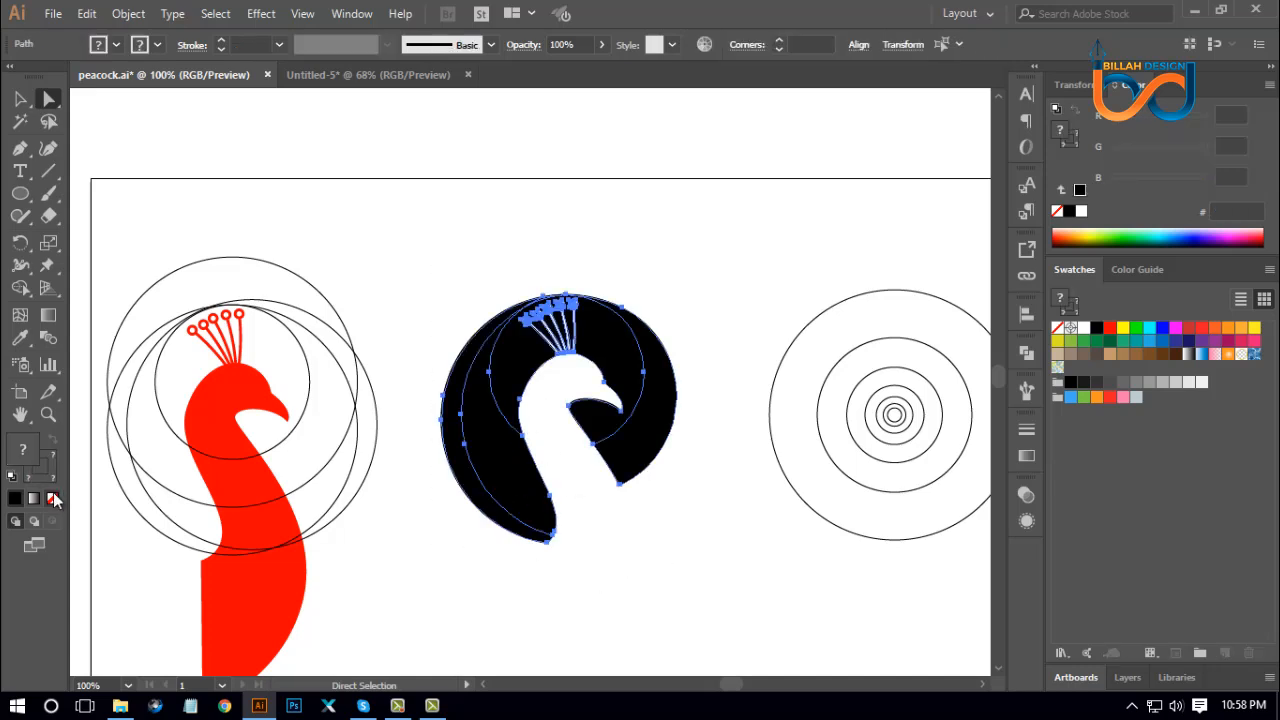
key(x)
key(slash)
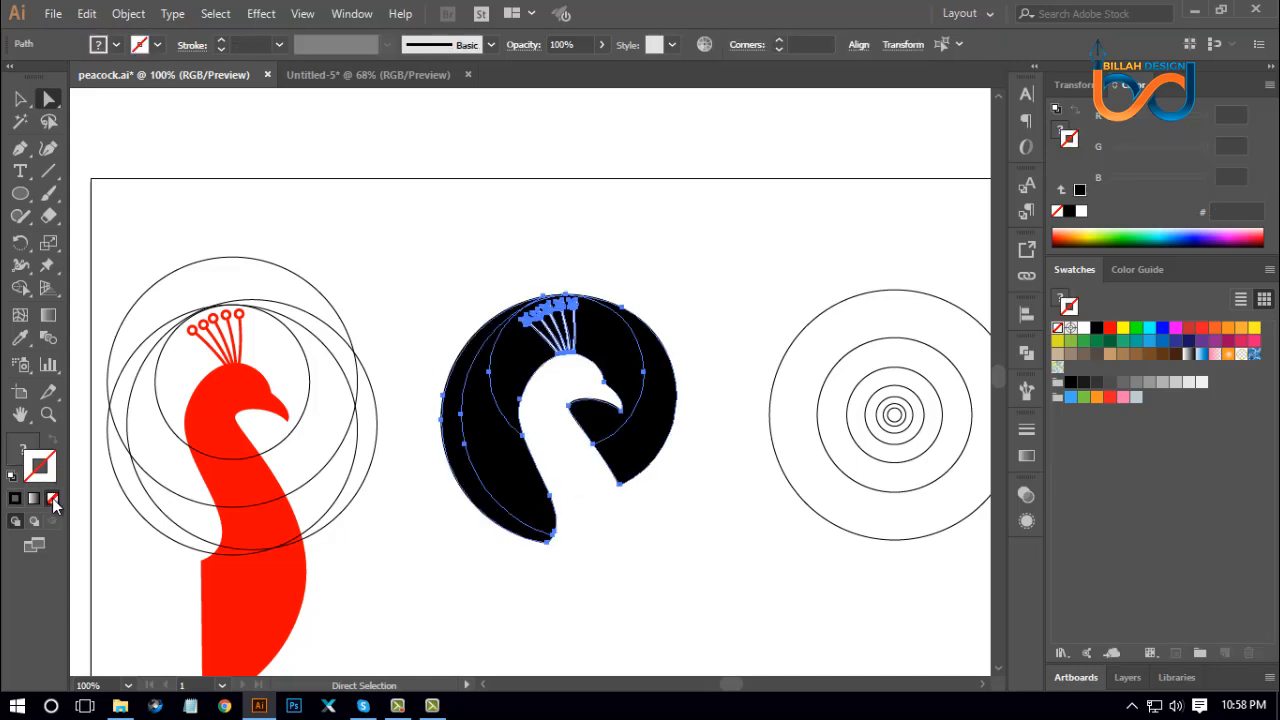
click(713, 539)
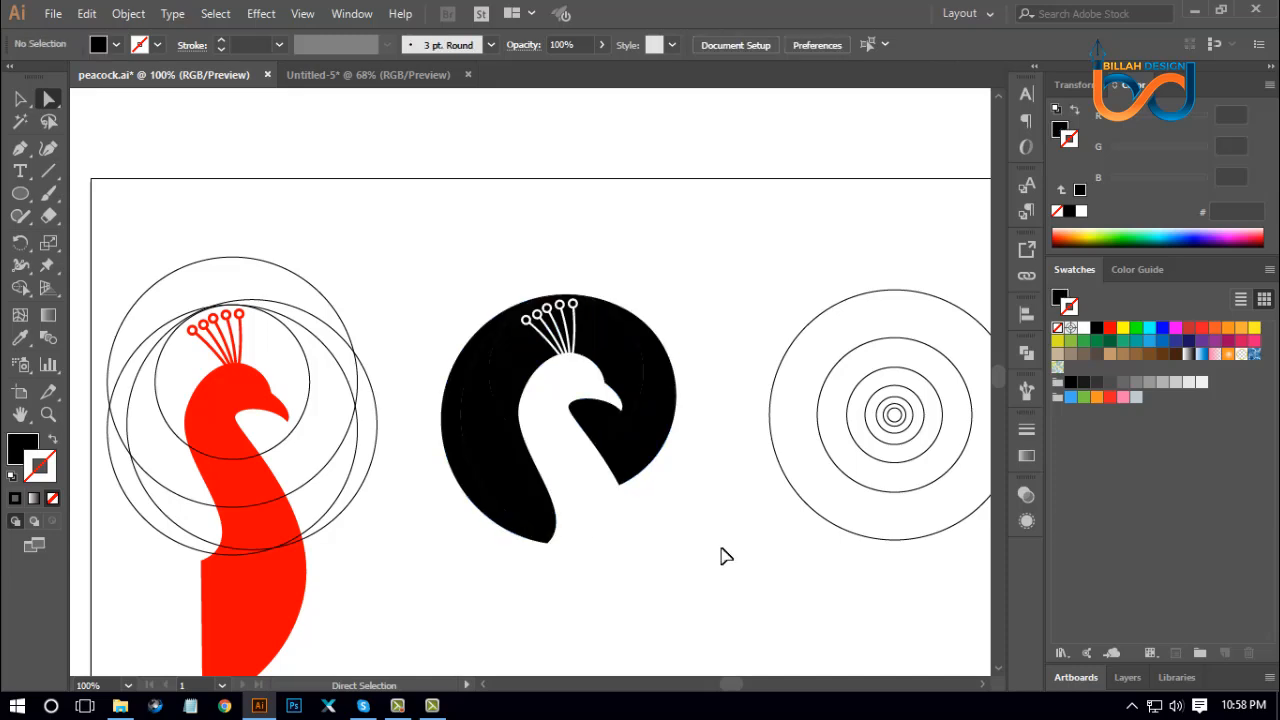
Step: Fill the outermost crescent behind the neck with light blue 6DC2FF and deselect it
key(ctrl+equal)
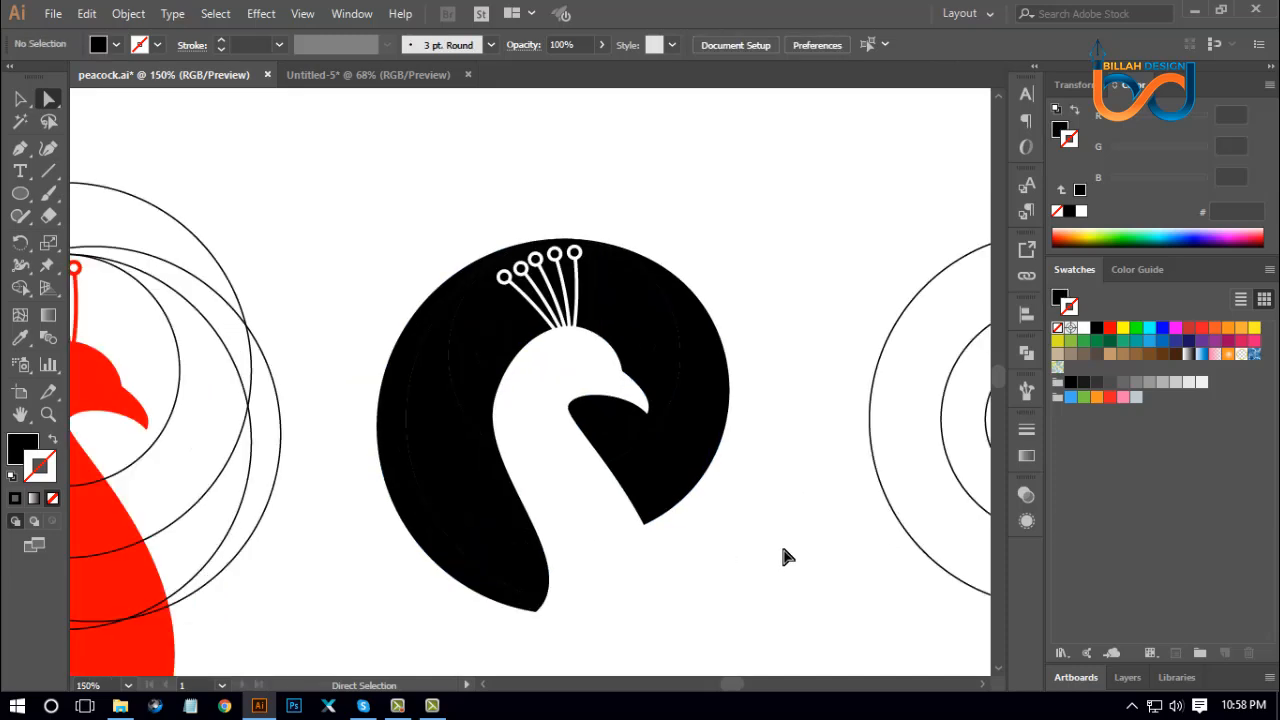
click(431, 539)
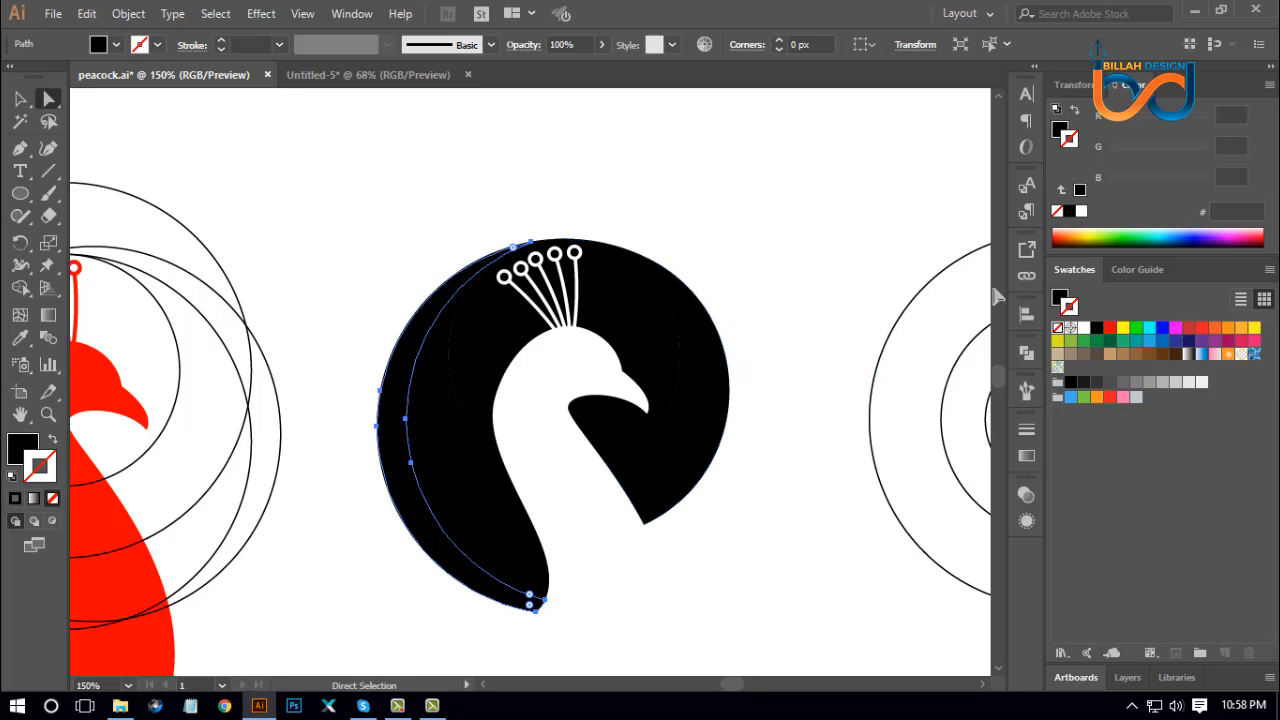
click(1162, 327)
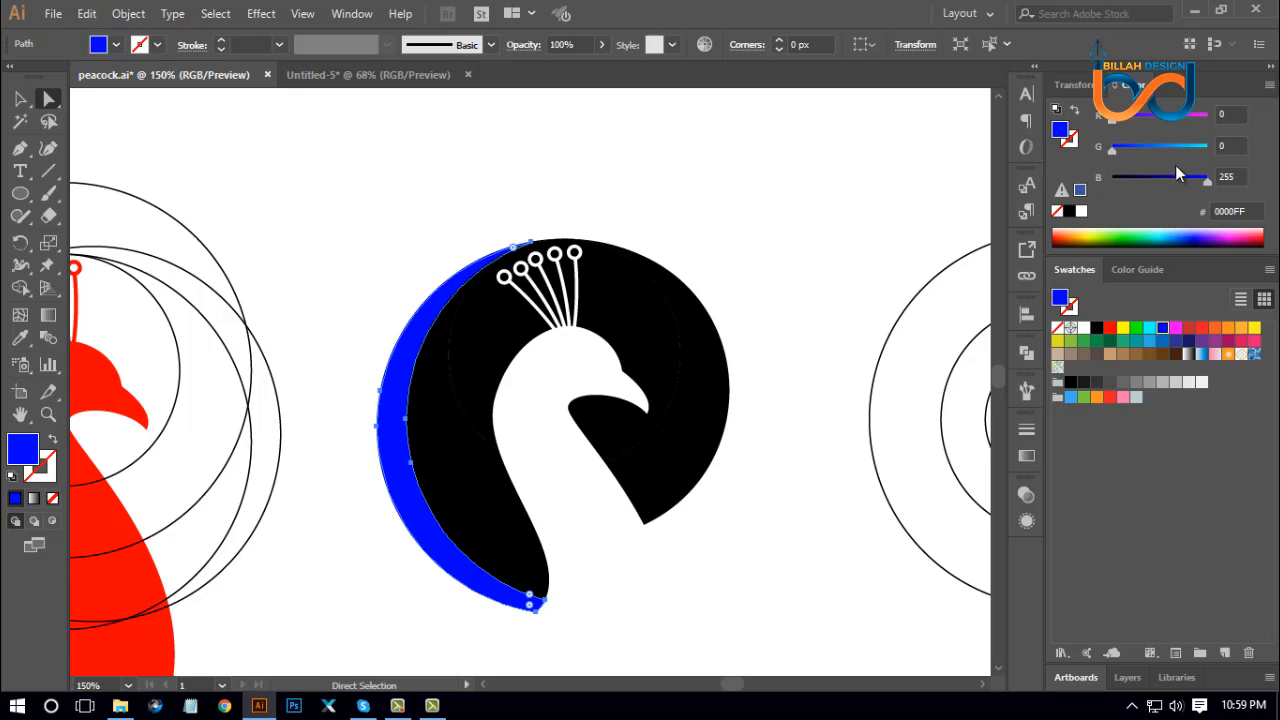
click(1181, 147)
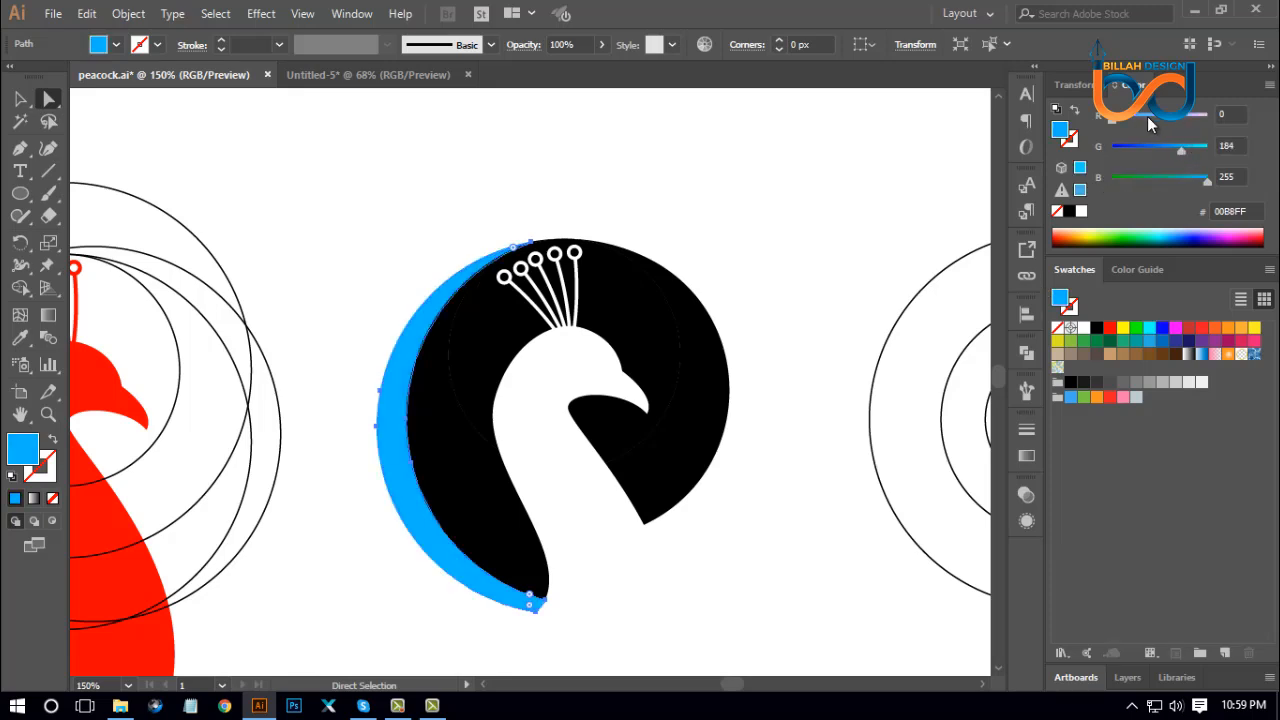
drag(1147, 116, 1157, 116)
click(1185, 146)
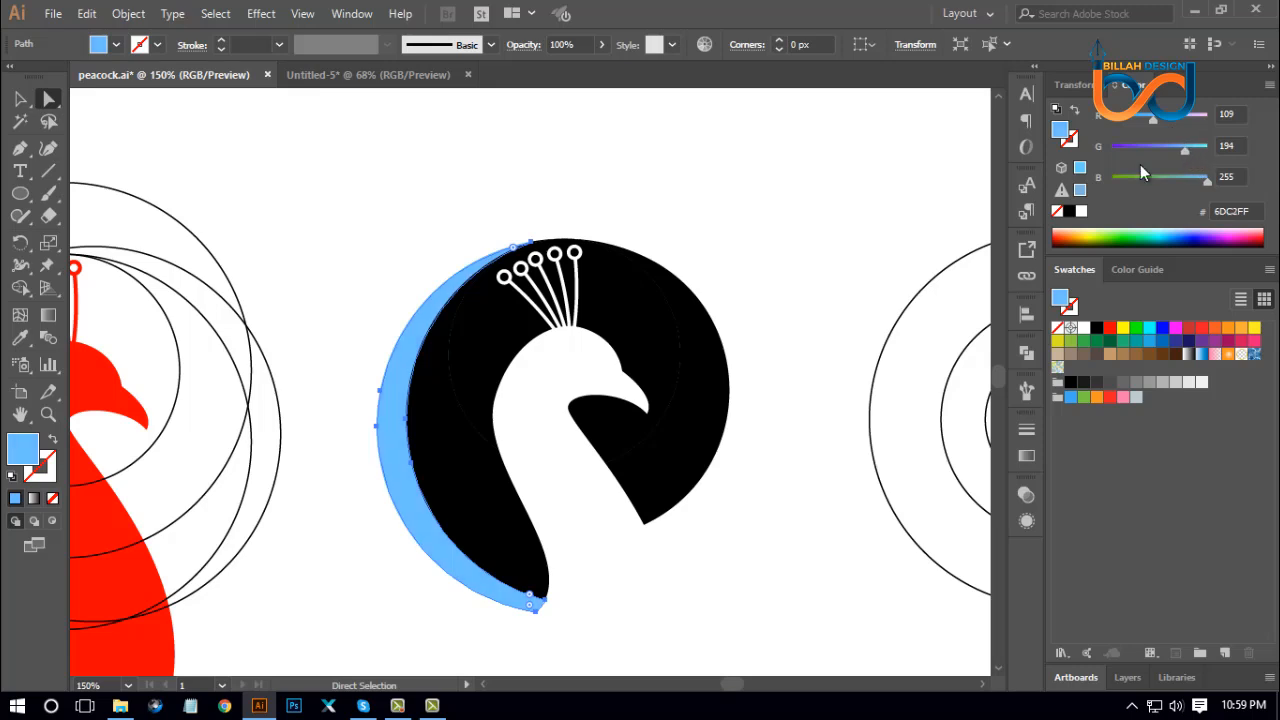
click(808, 292)
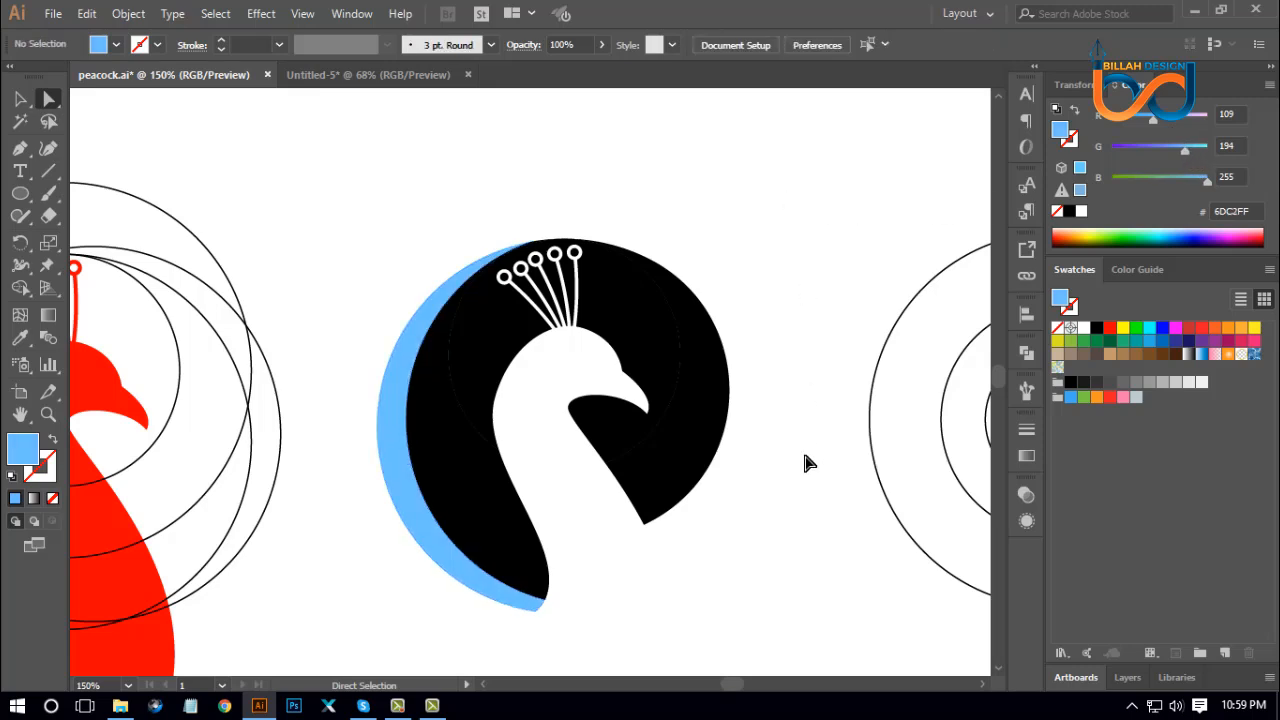
Step: Sample the light blue onto the inner crescent behind the neck, adjust its fill to periwinkle blue 6D7EFF, and deselect it
click(436, 390)
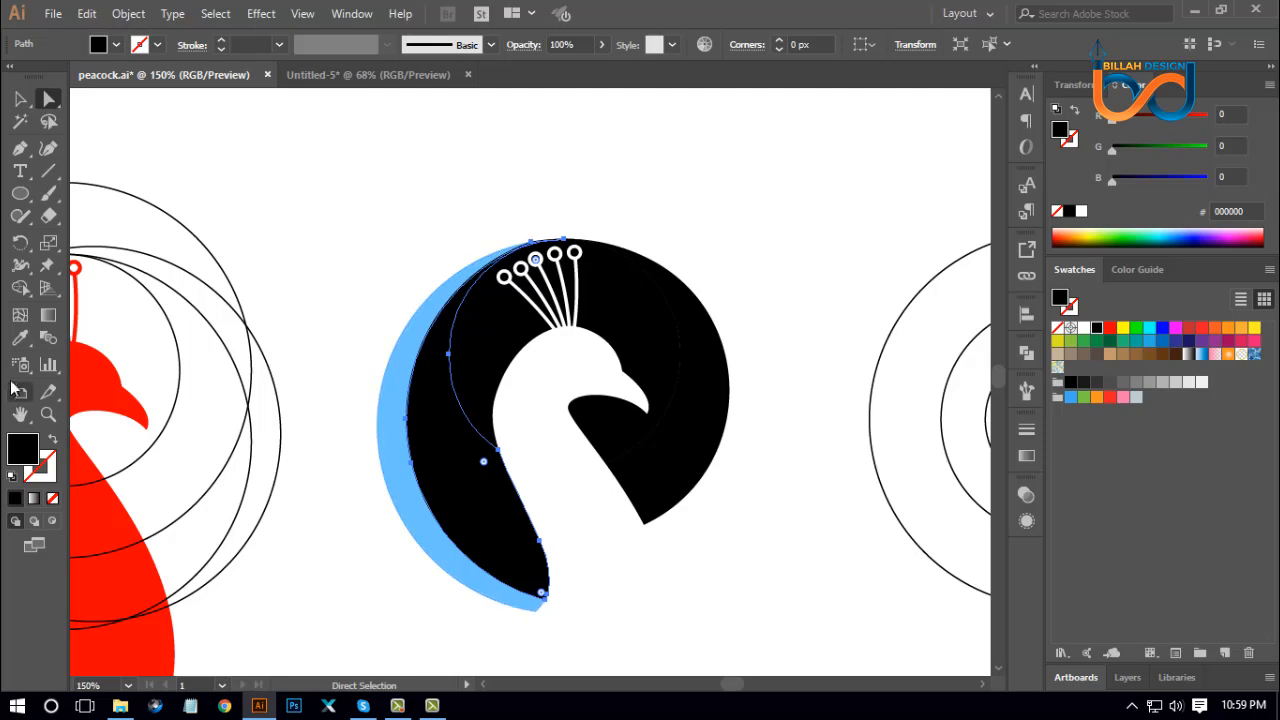
click(20, 339)
click(400, 429)
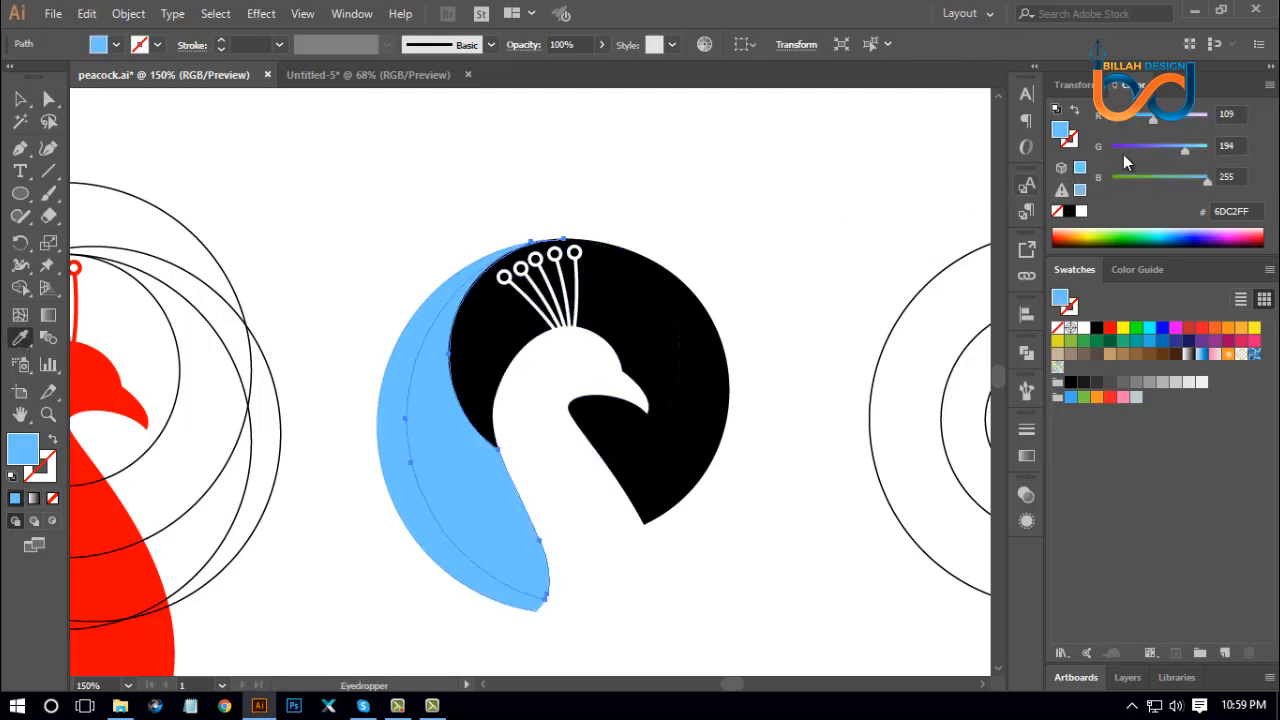
click(1167, 146)
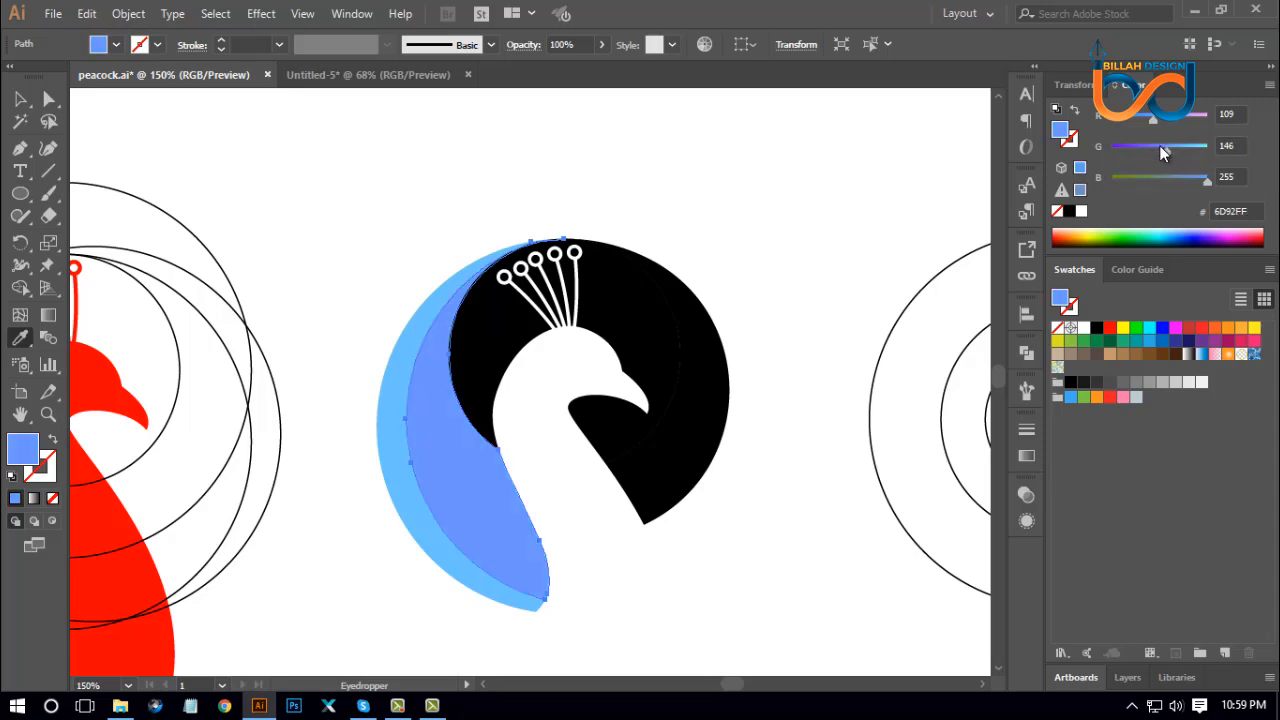
click(1159, 146)
key(a)
click(197, 150)
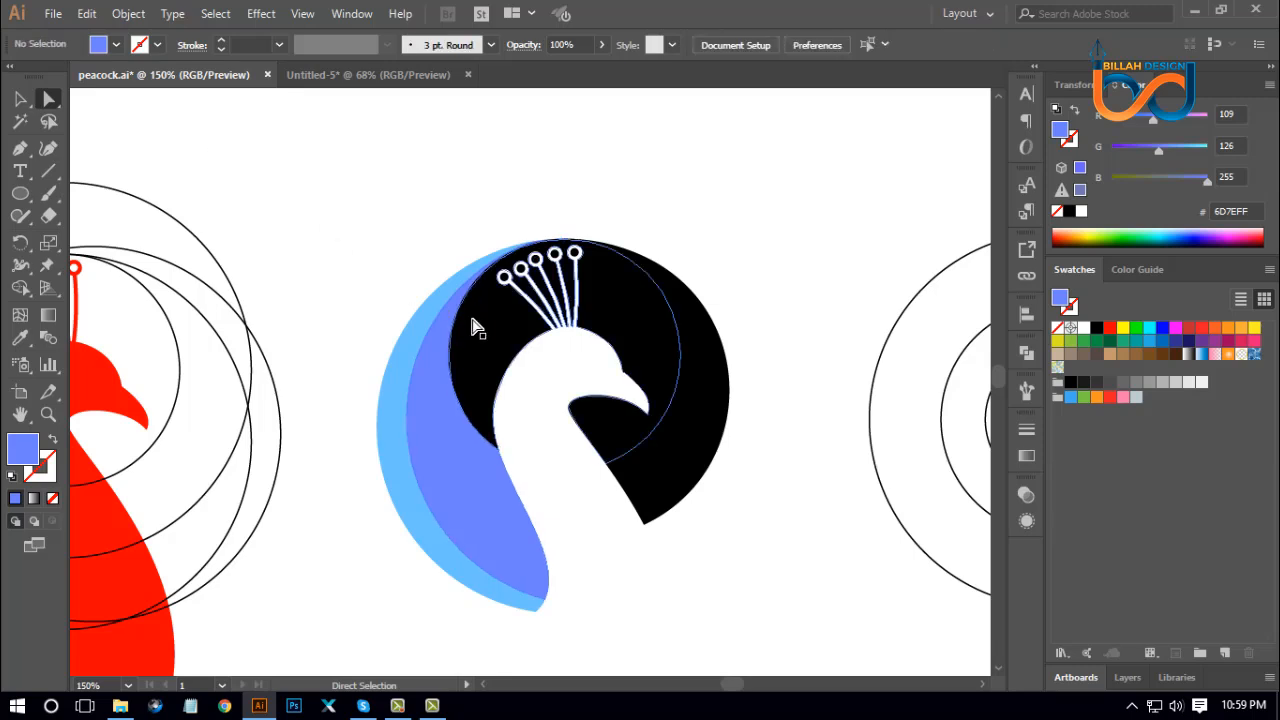
Step: Sample the periwinkle blue onto the black circle area around the head, adjust its fill to deep blue 1F2EFF, and deselect it
click(608, 296)
key(i)
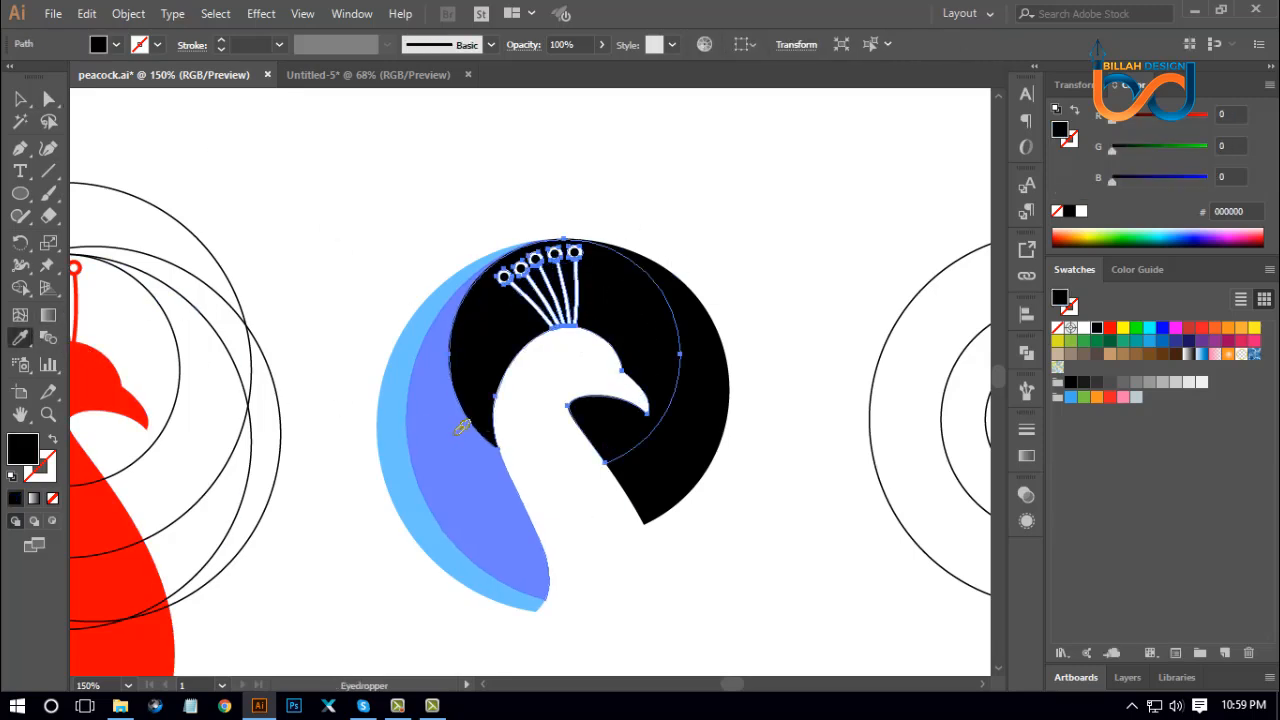
click(542, 565)
click(1138, 146)
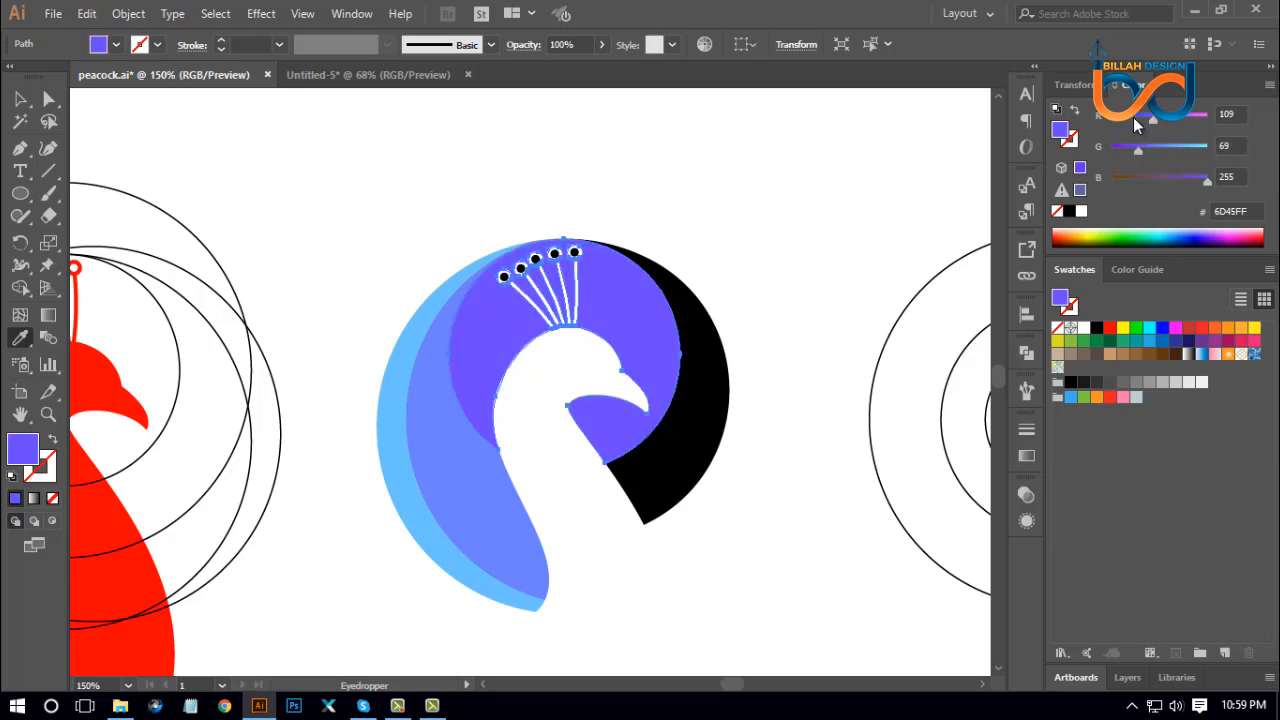
click(1133, 116)
drag(1129, 115, 1126, 116)
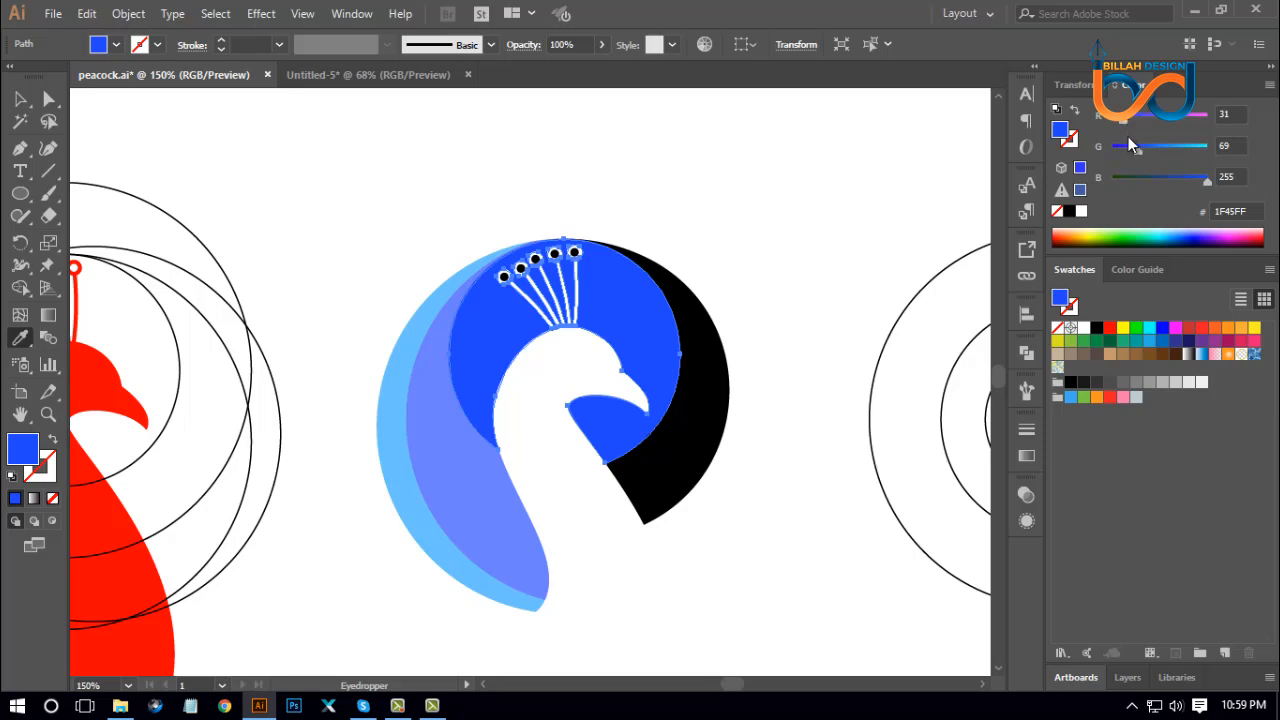
click(1131, 147)
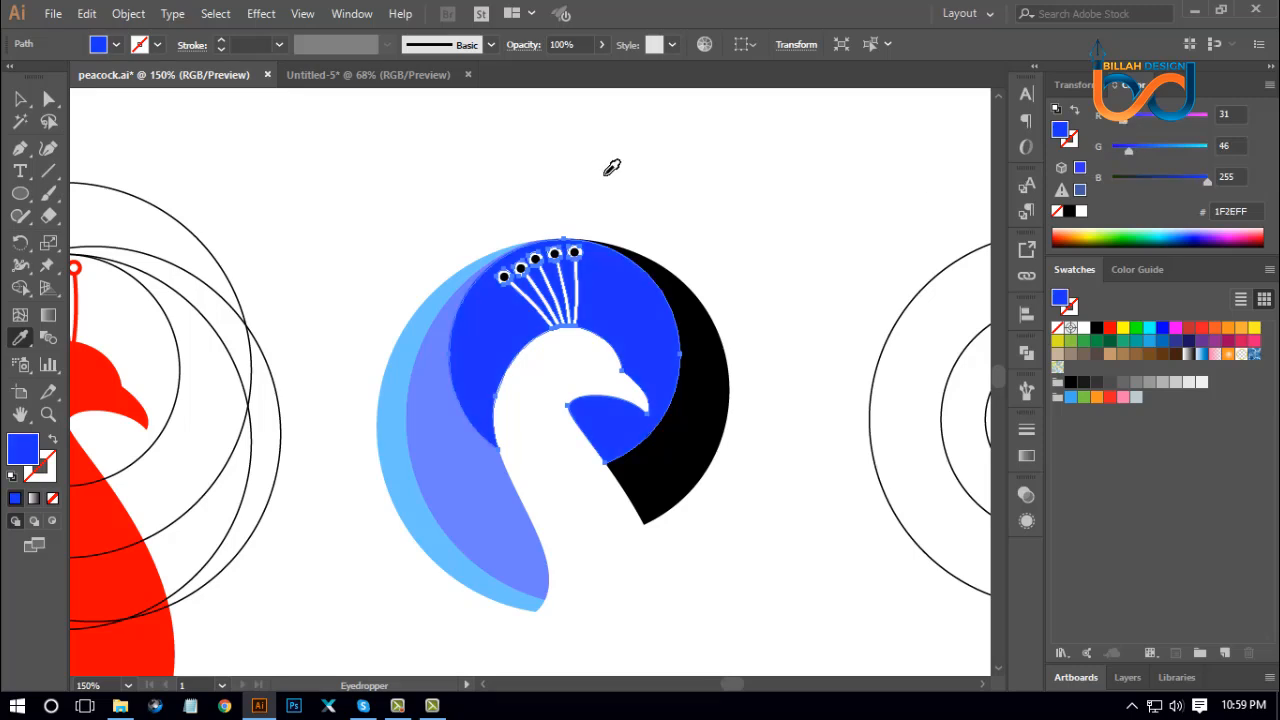
click(49, 99)
click(133, 123)
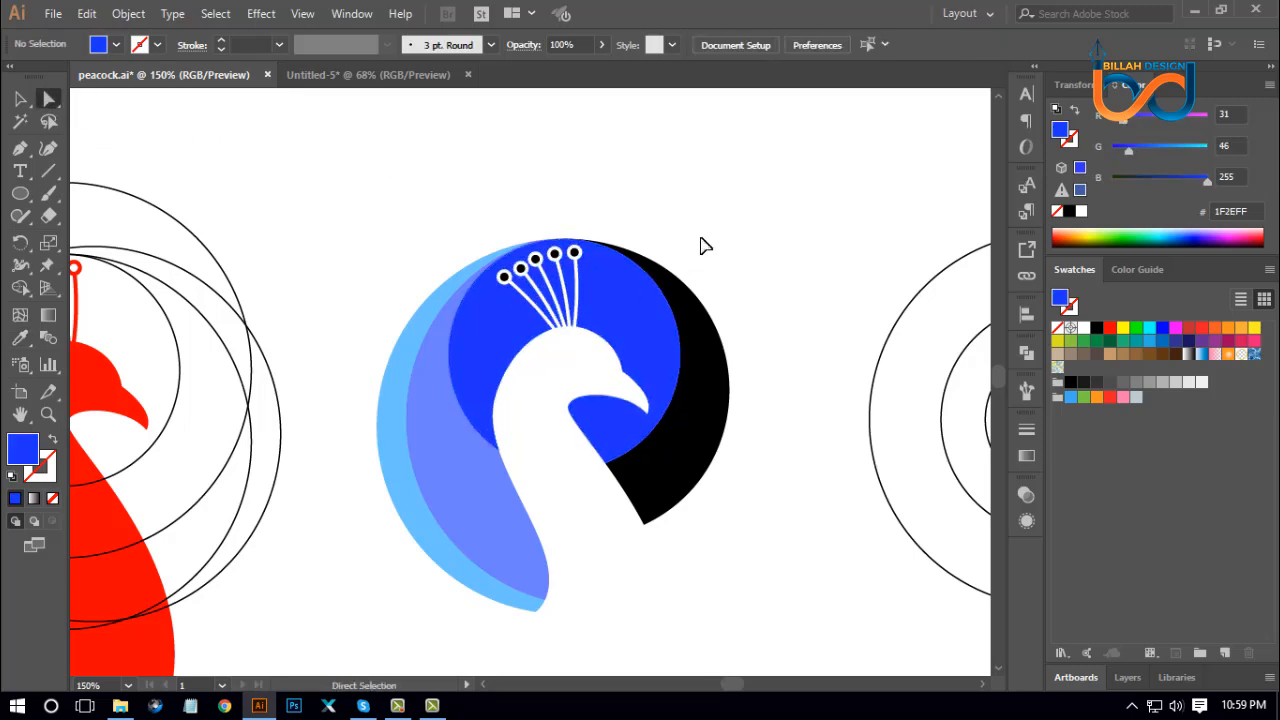
Step: Fill the inner circles of all five crest feathers with the deep blue 1F2EFF sampled from the head circle, and deselect them
key(ctrl+plus)
key(ctrl+plus)
drag(615, 328, 618, 453)
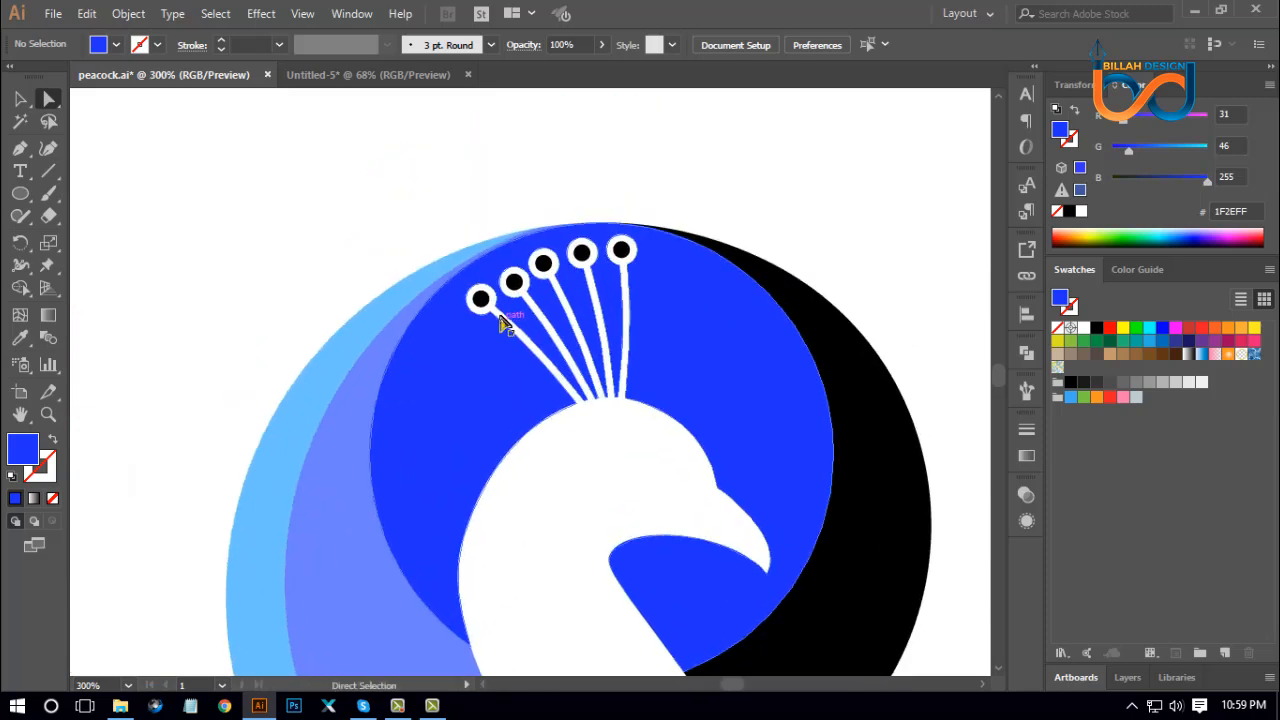
click(480, 298)
shift+click(513, 282)
shift+click(543, 264)
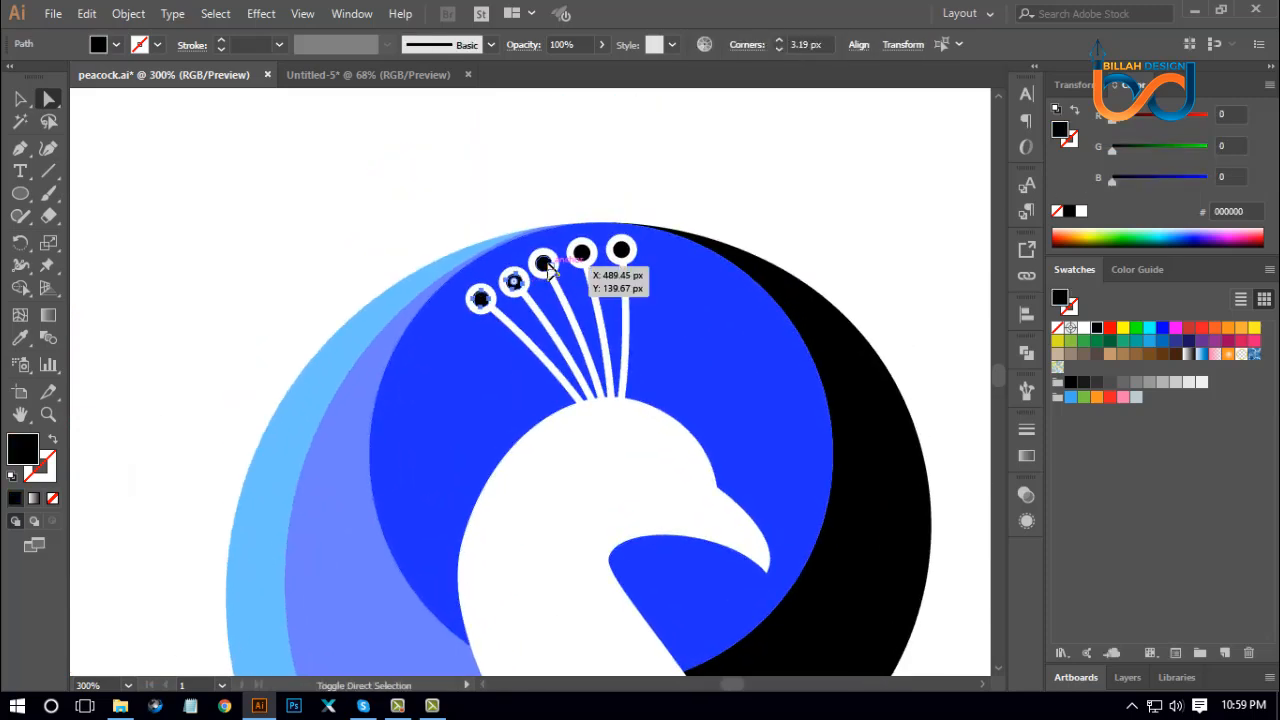
shift+click(582, 251)
shift+click(621, 250)
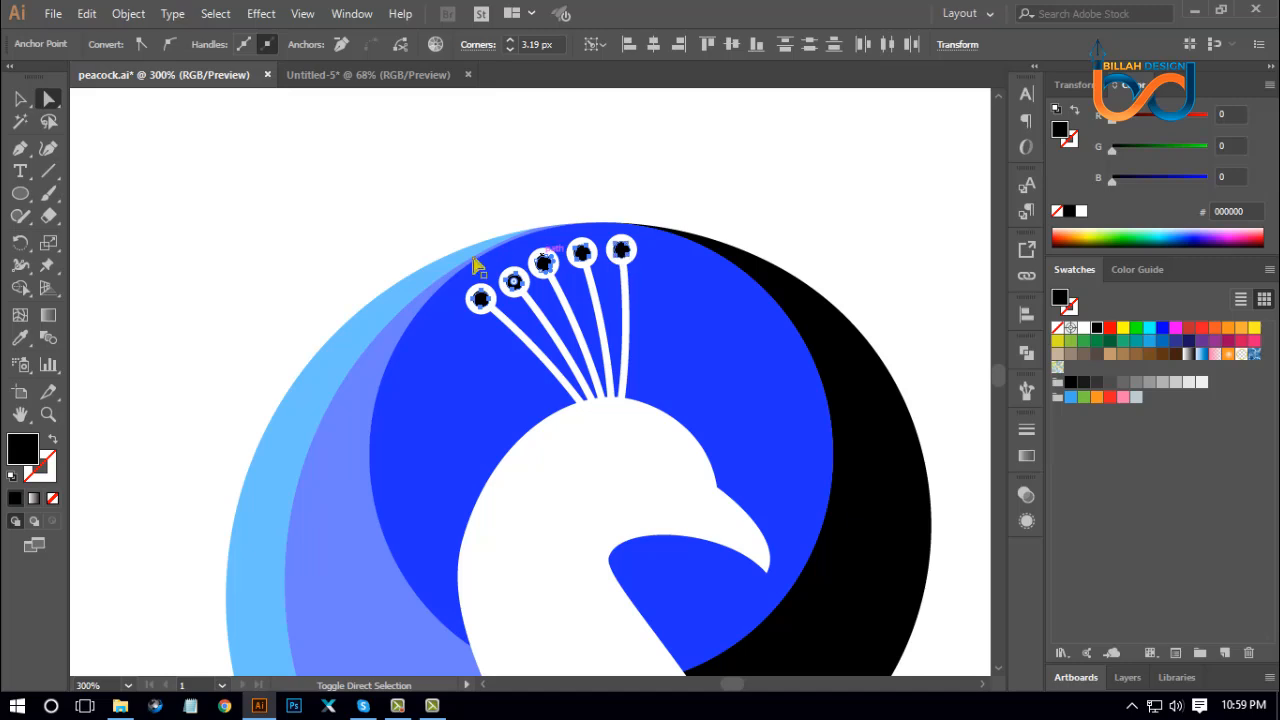
click(20, 337)
click(500, 366)
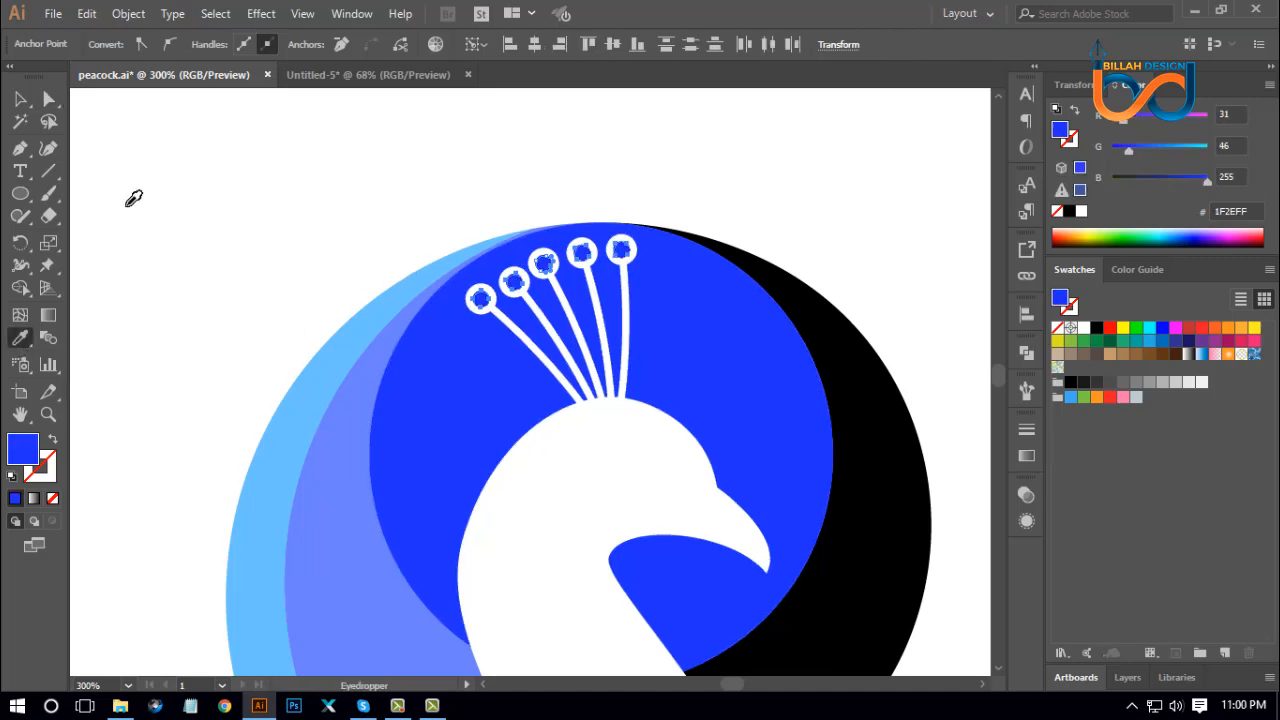
click(48, 99)
click(222, 228)
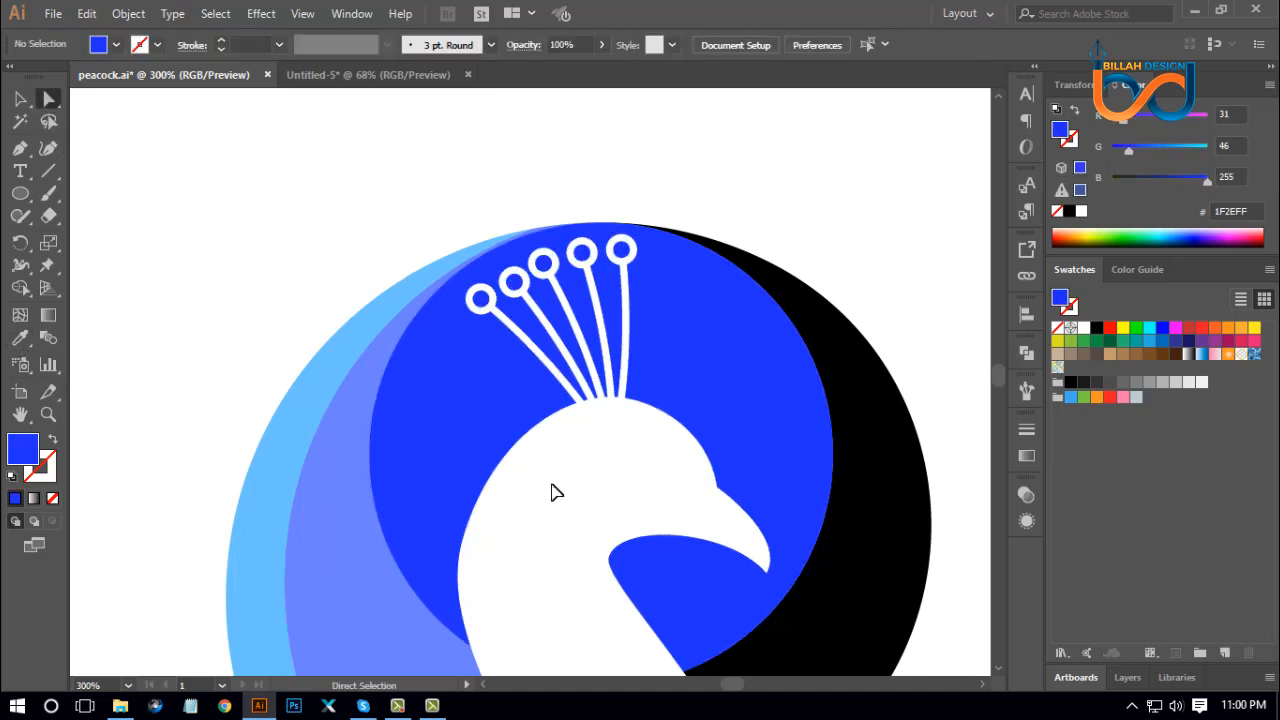
Step: Fill the black crescent in front of the beak with the light blue 6DC2FF sampled from the outermost crescent, and deselect it
key(ctrl+minus)
key(ctrl+minus)
drag(646, 577, 656, 553)
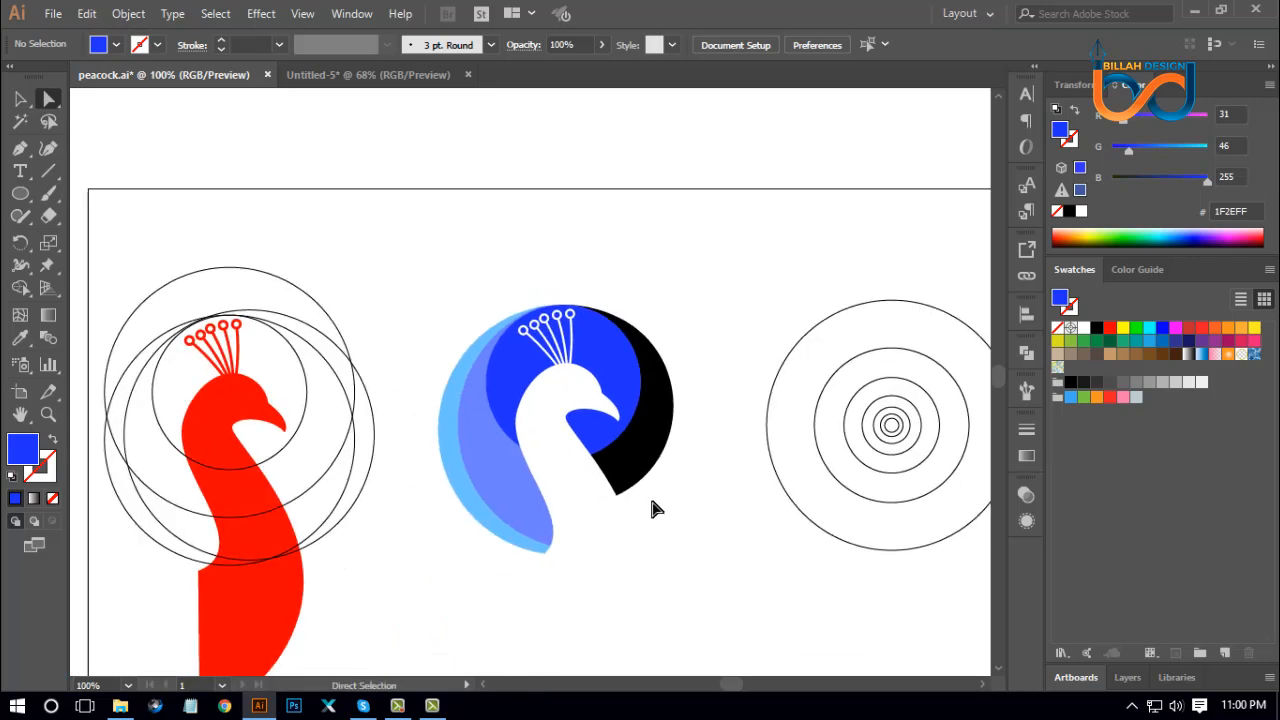
click(614, 457)
key(i)
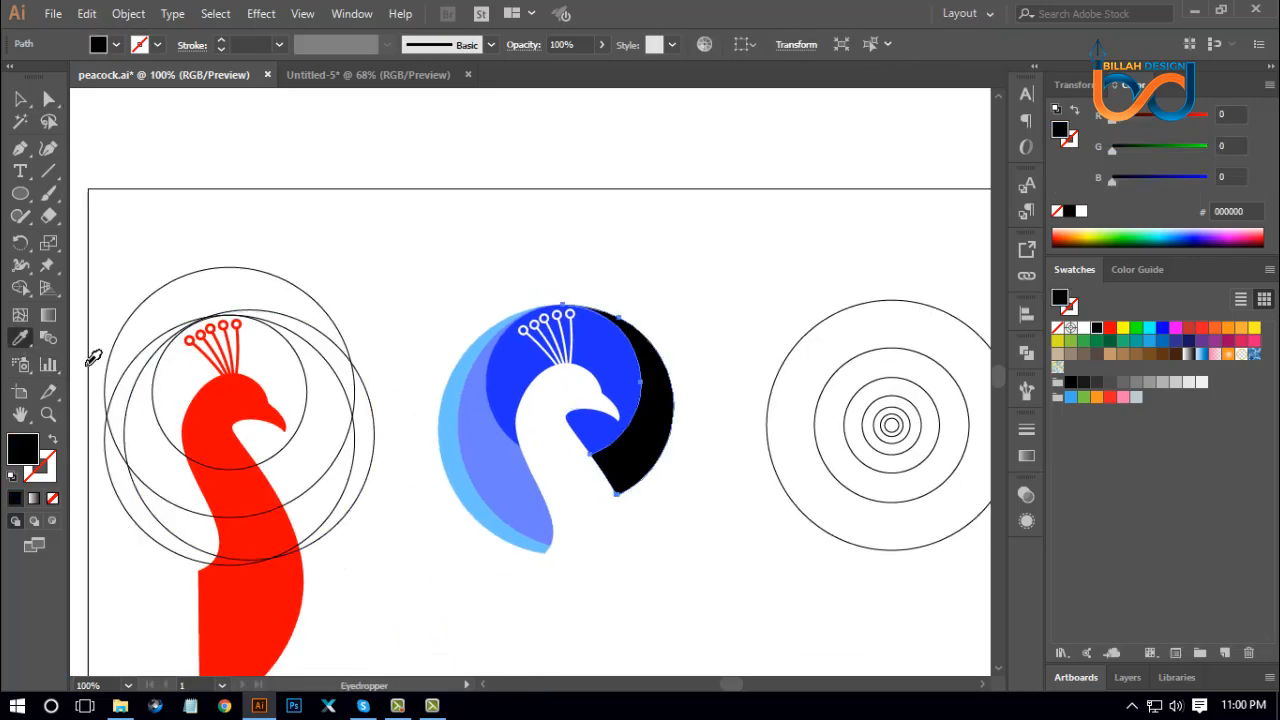
click(448, 468)
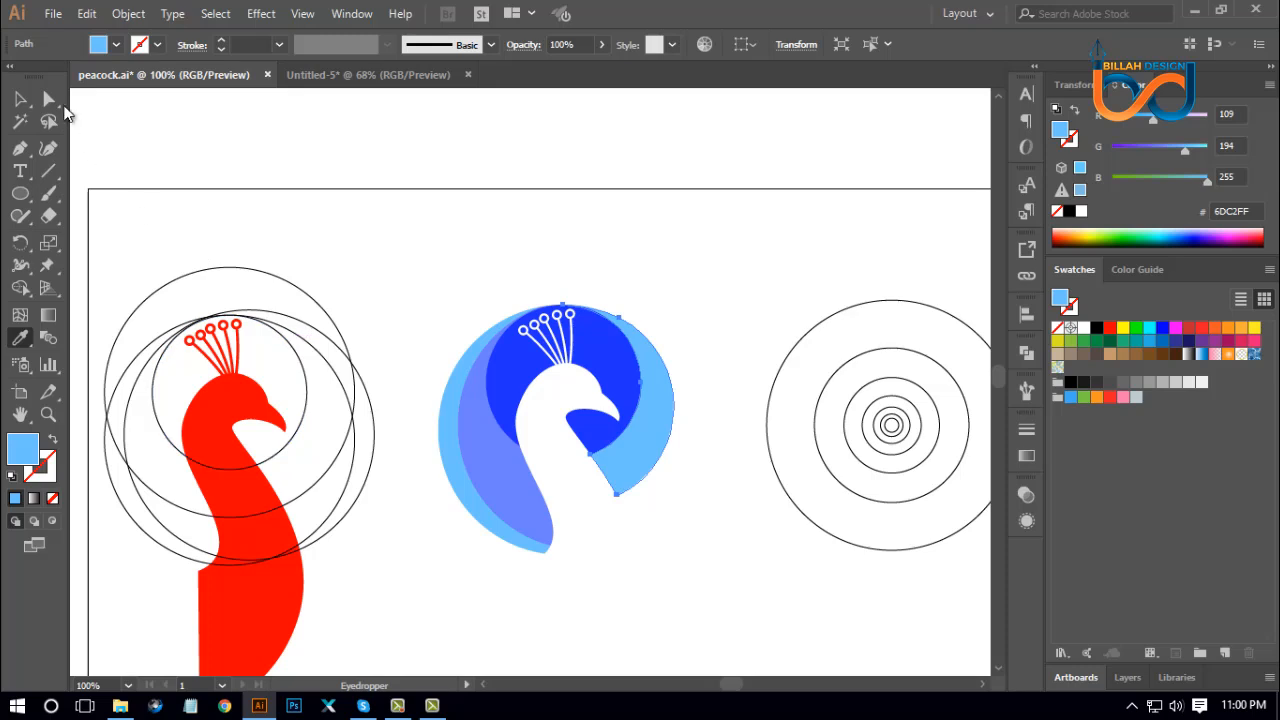
click(48, 99)
click(686, 551)
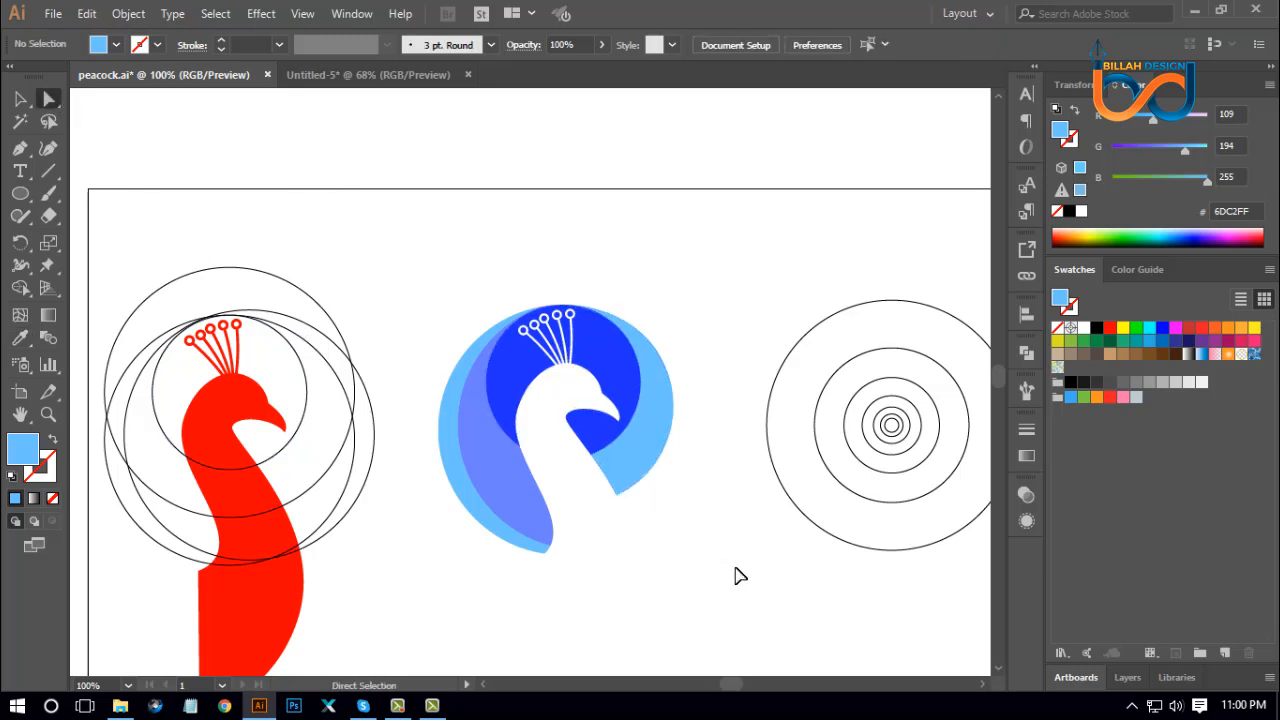
key(ctrl+minus)
key(ctrl+minus)
key(ctrl+minus)
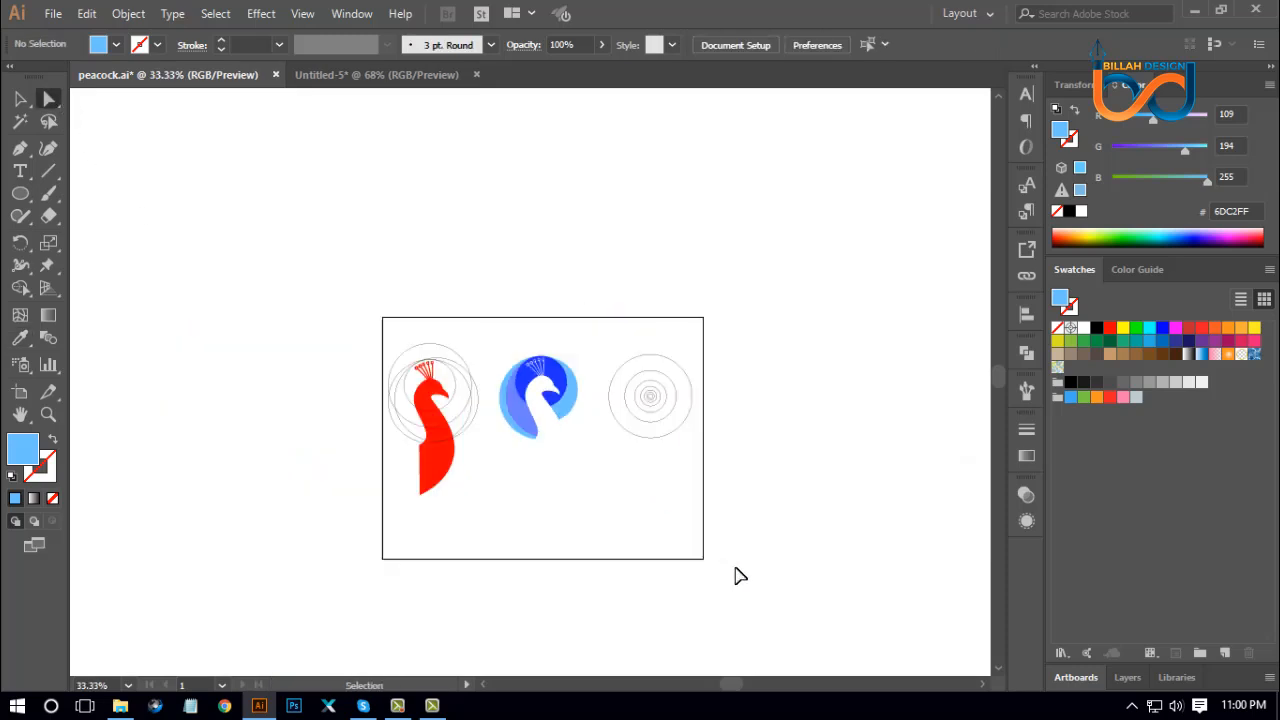
Step: Recolor the light blue crescent in front of the beak with the periwinkle blue 6D7EFF sampled from the crescent behind the neck, and deselect it
key(ctrl+plus)
key(ctrl+plus)
key(ctrl+plus)
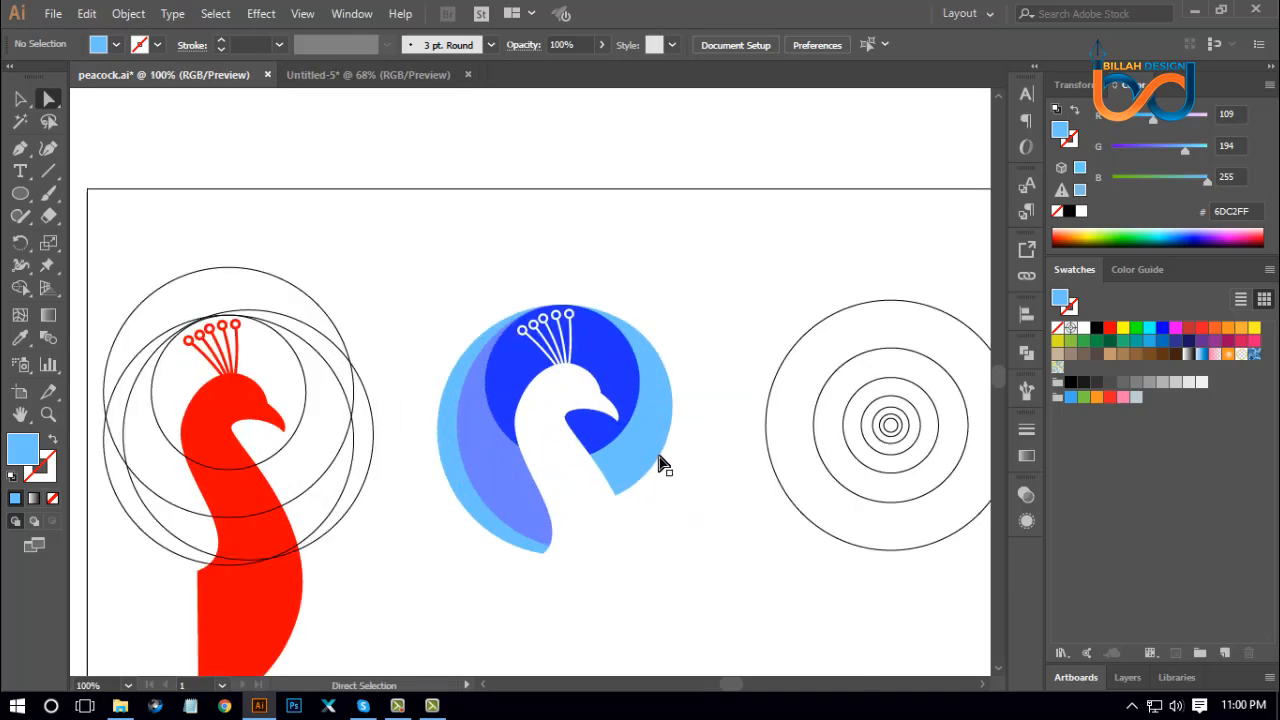
click(651, 449)
click(20, 337)
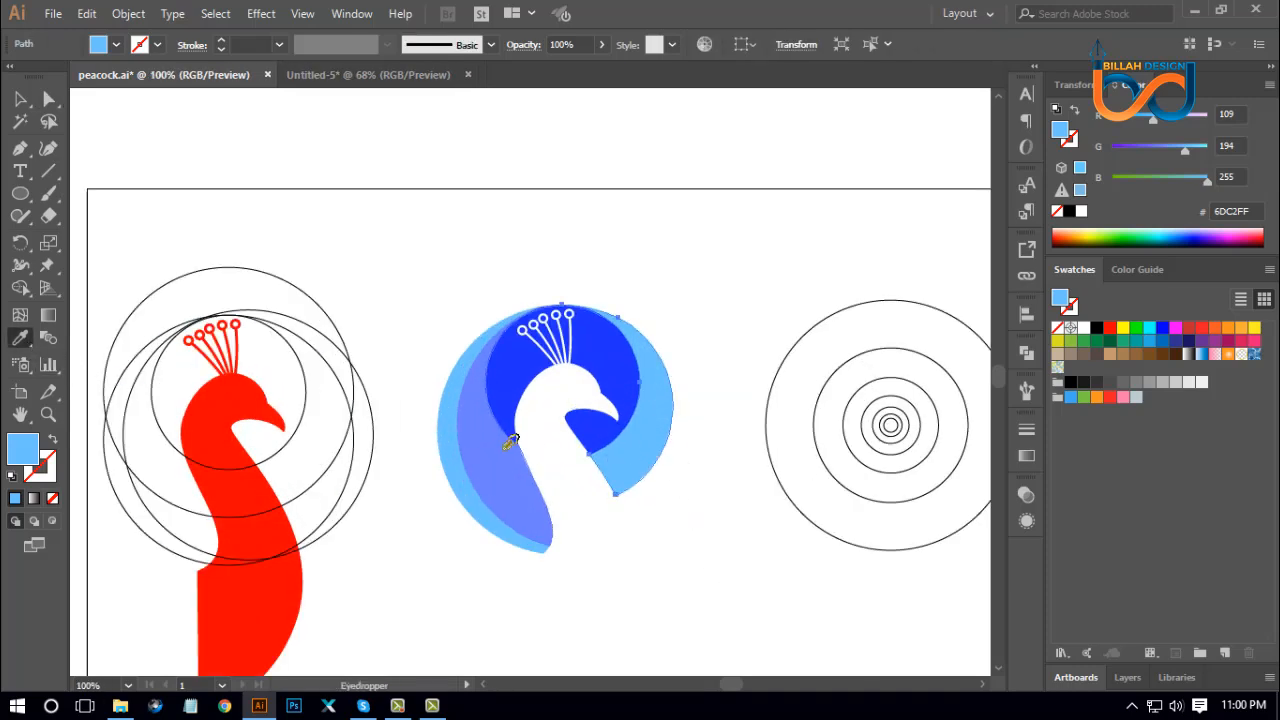
click(510, 440)
click(48, 98)
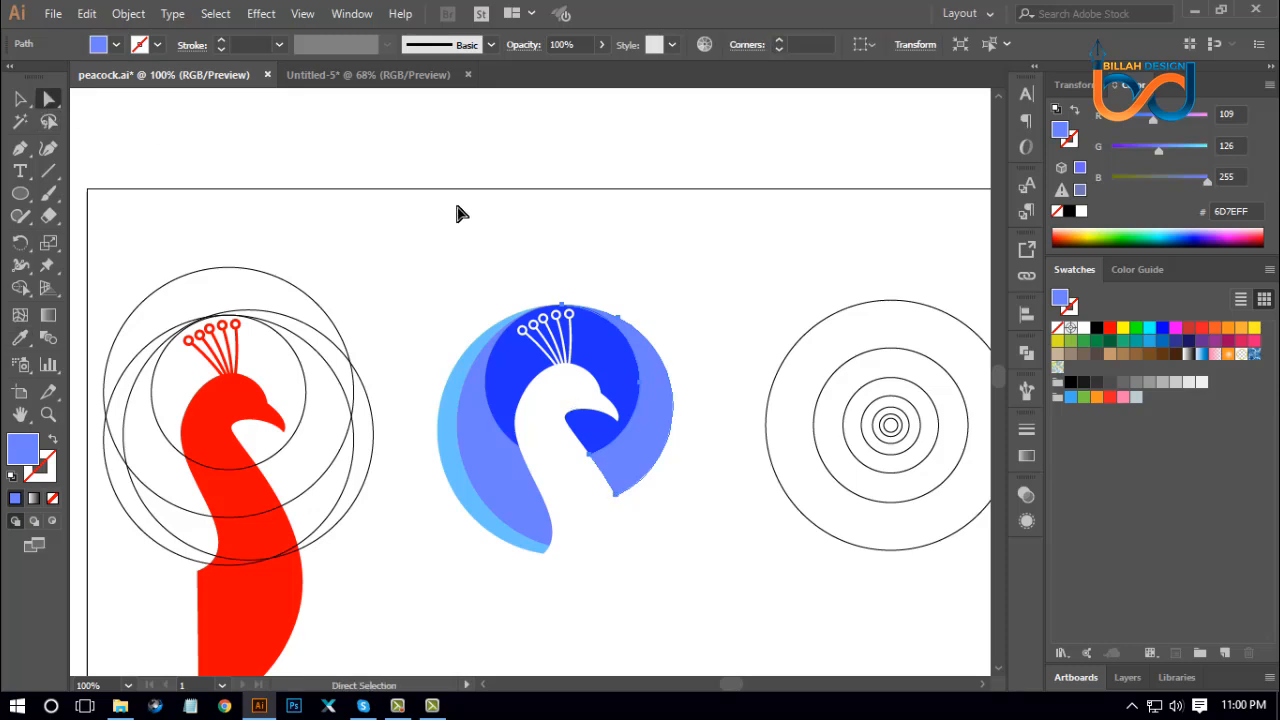
click(739, 508)
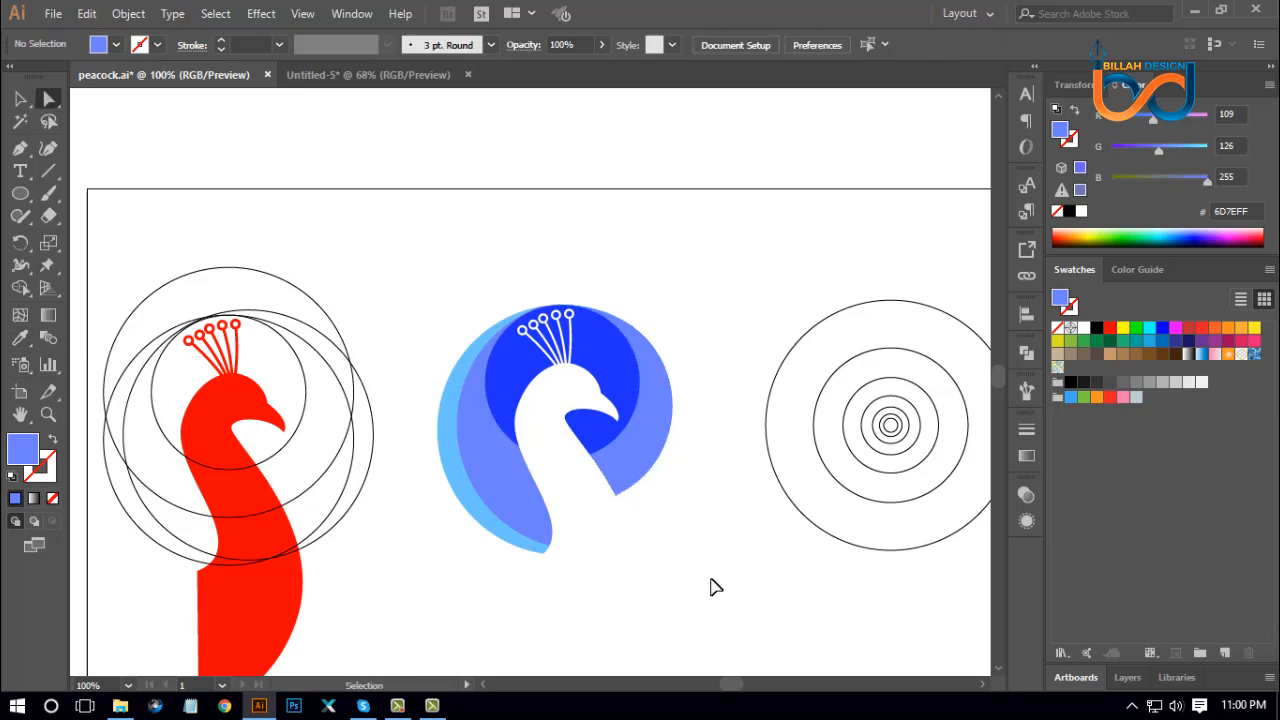
Step: Delete the red peacock with its overlapping construction circles and the set of concentric circles, keeping only the blue logo on the artboard
key(ctrl+minus)
scroll(737, 543, down, 1)
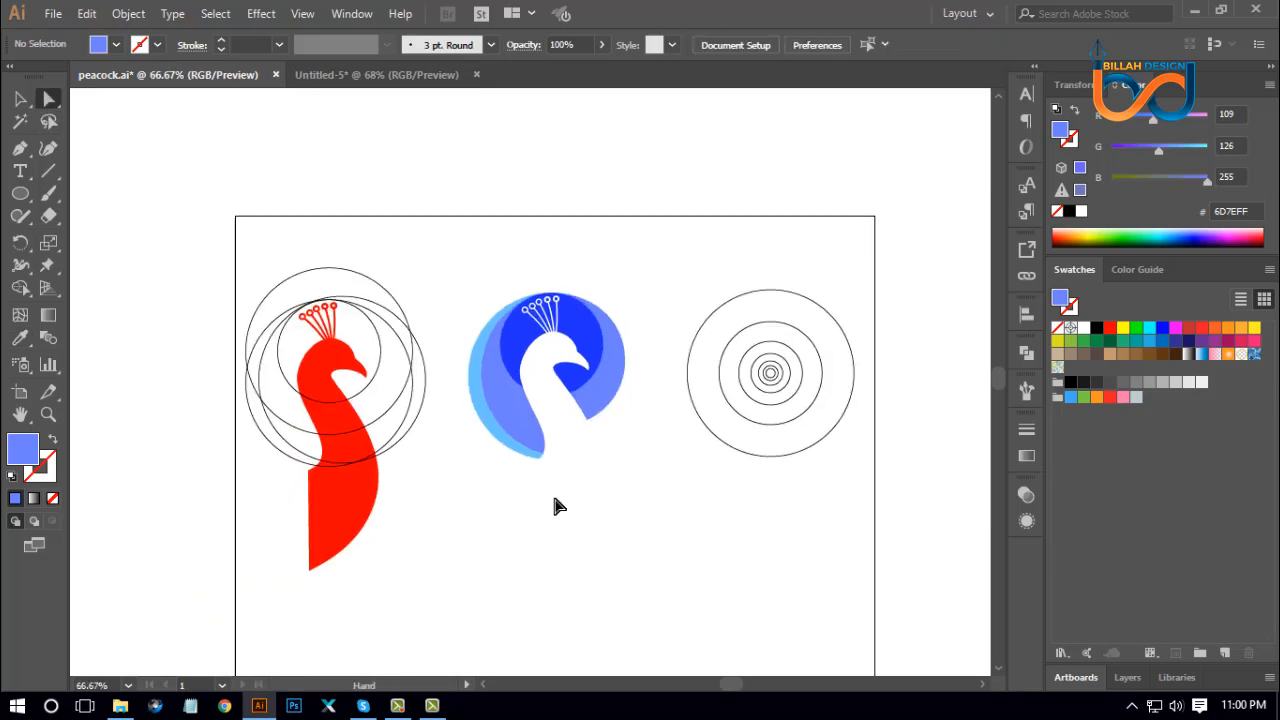
click(21, 101)
drag(200, 252, 412, 568)
key(Delete)
key(ctrl+plus)
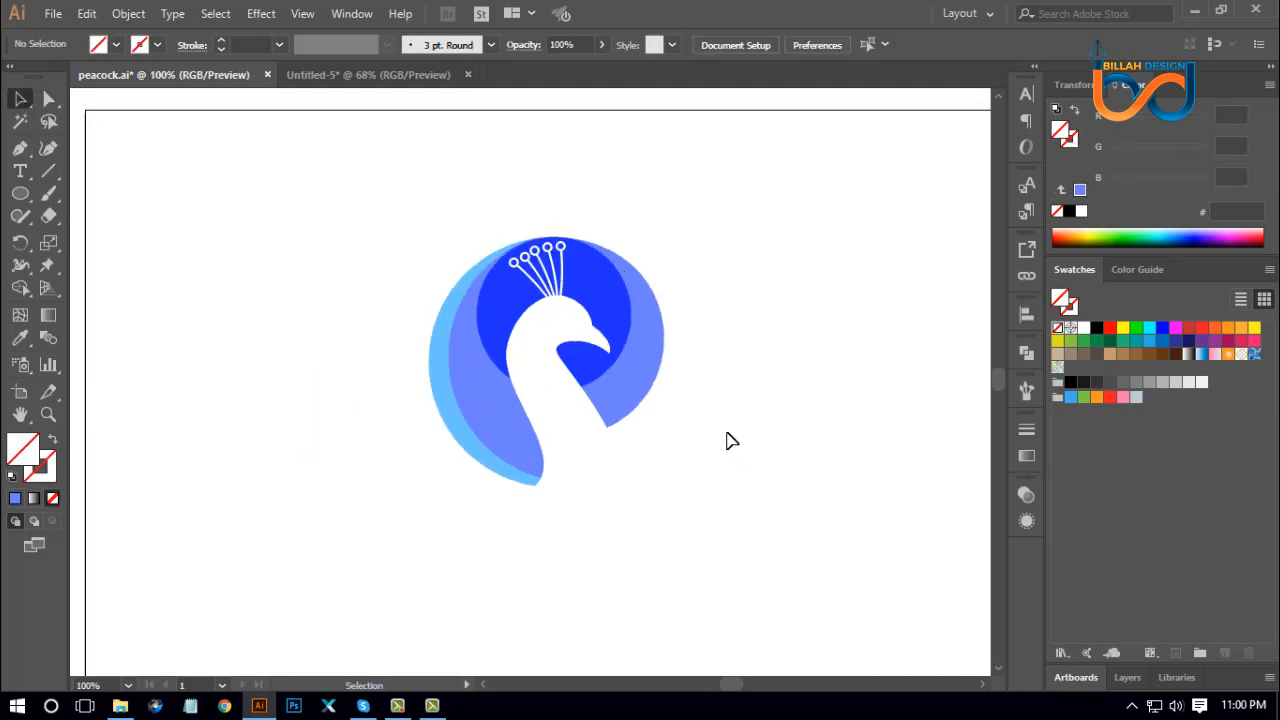